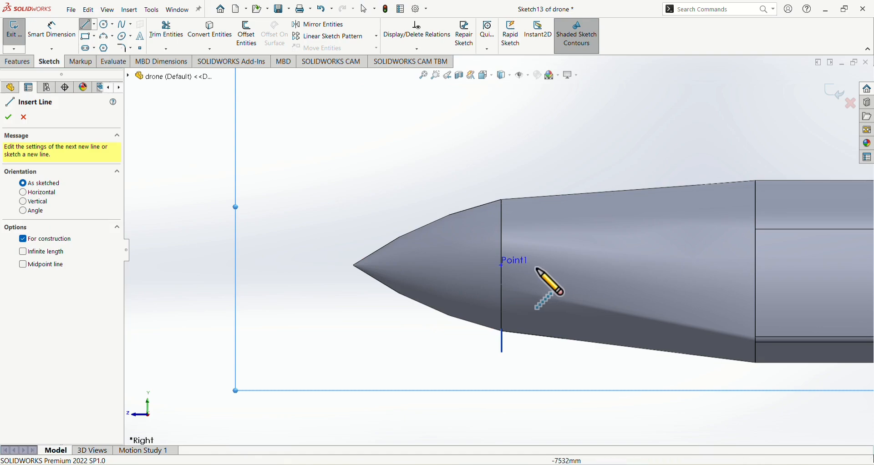
Sketch a nearly horizontal construction line about 821 mm long across the tapered section behind the nose cone
left_click(524, 270)
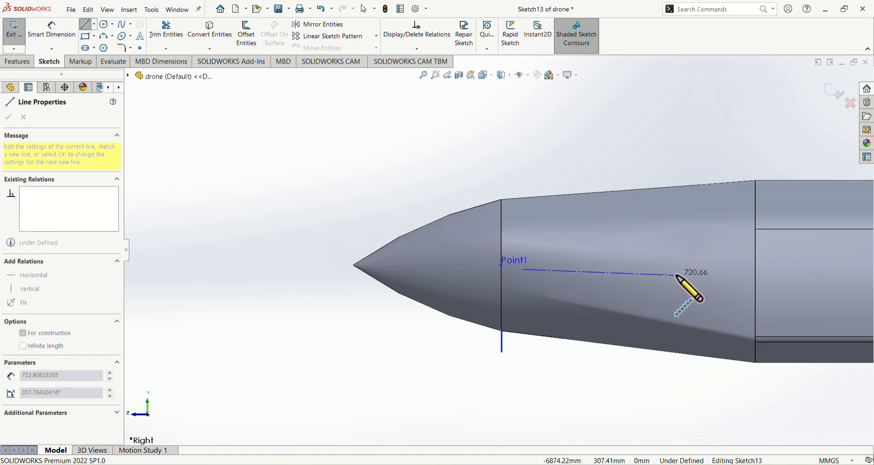
left_click(699, 275)
key("Escape")
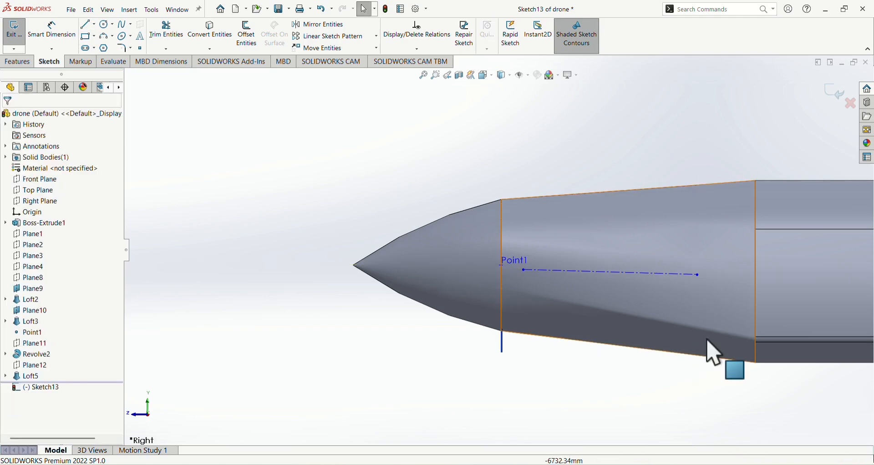
Dimension the construction line's front endpoint 950 mm horizontally from the nose tip
left_click(48, 31)
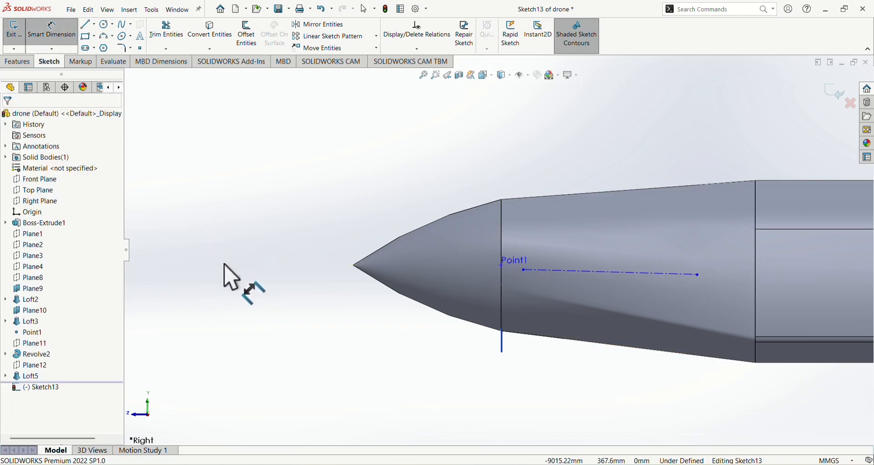
left_click(354, 267)
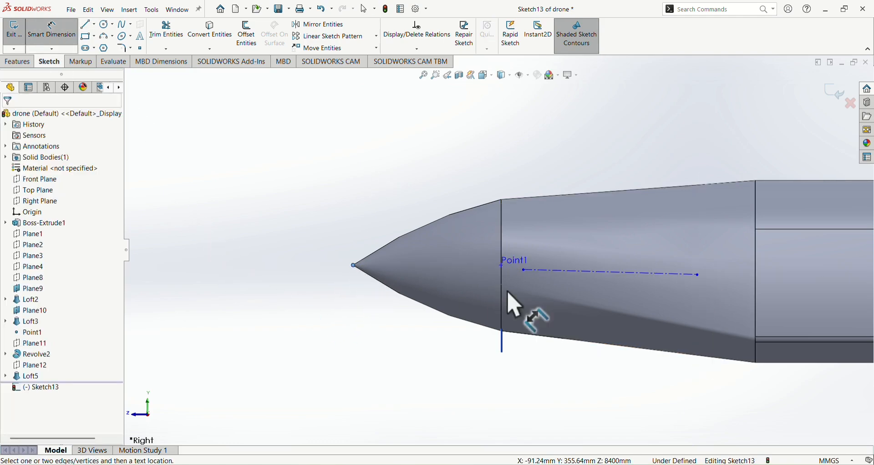
left_click(524, 270)
left_click(471, 386)
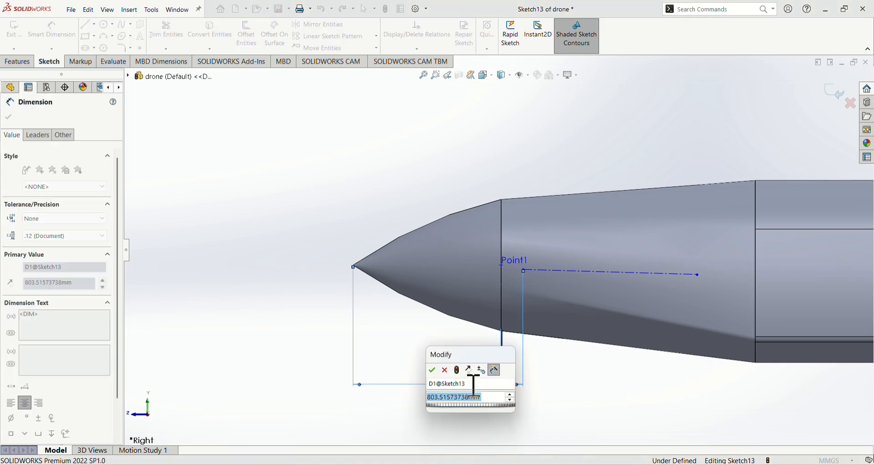
type("950")
key("Return")
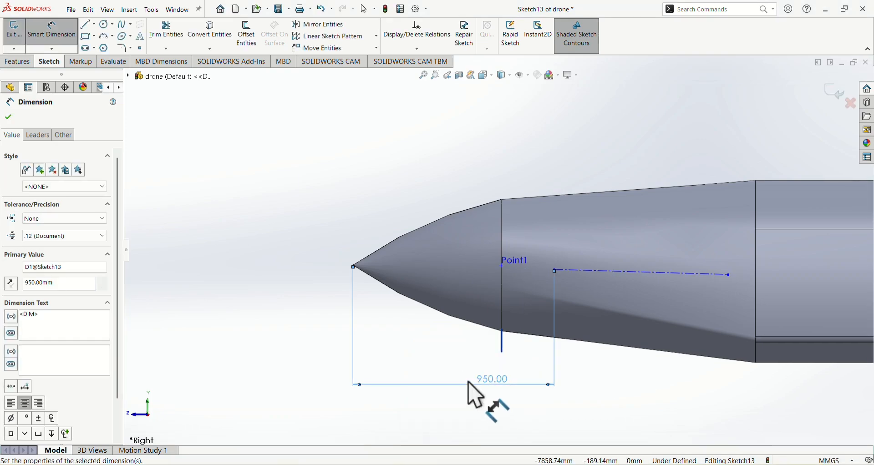
Dimension the construction line's horizontal length as 1098.70 mm
left_click(701, 274)
left_click(688, 320)
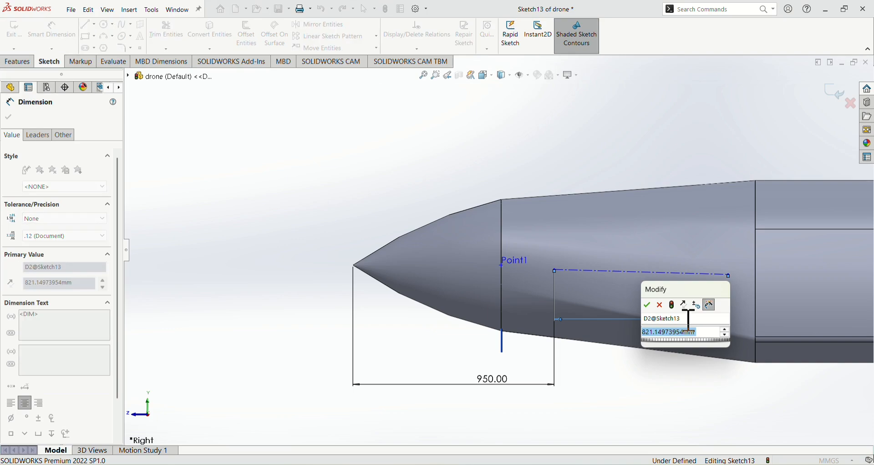
type("1098.70")
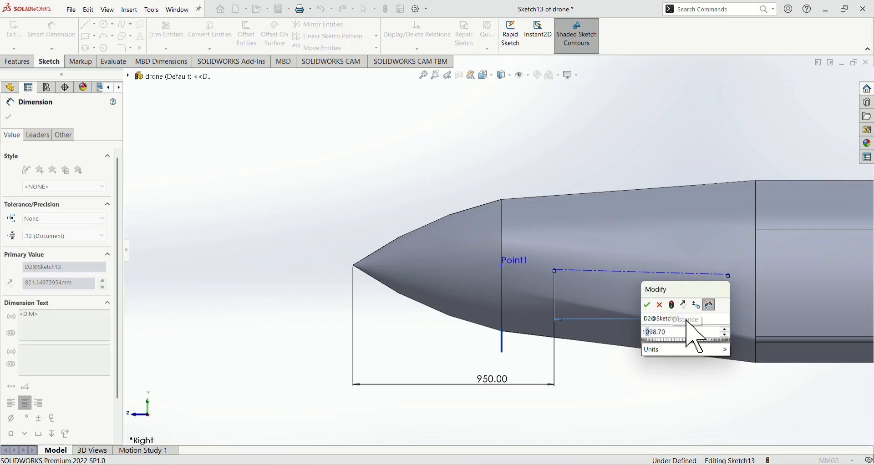
key("Return")
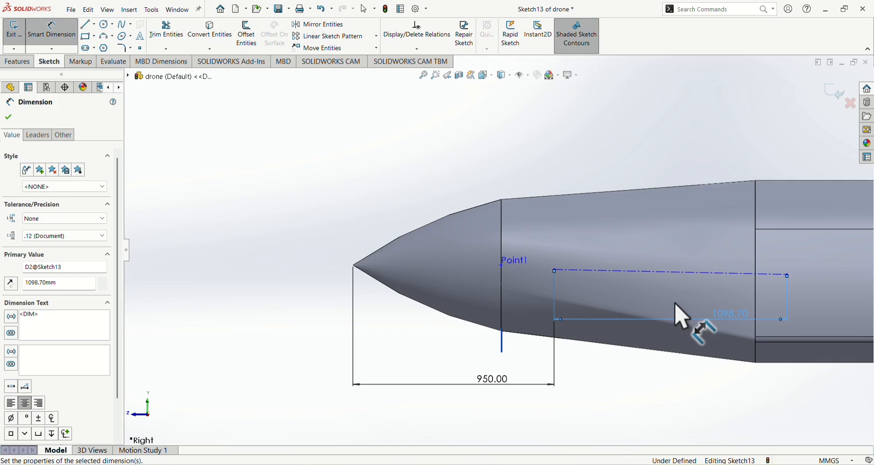
Dimension the construction line's front endpoint 200 mm vertically above the origin
scroll(526, 273, "up", 5)
scroll(682, 264, "down", 6)
scroll(649, 268, "up", 1)
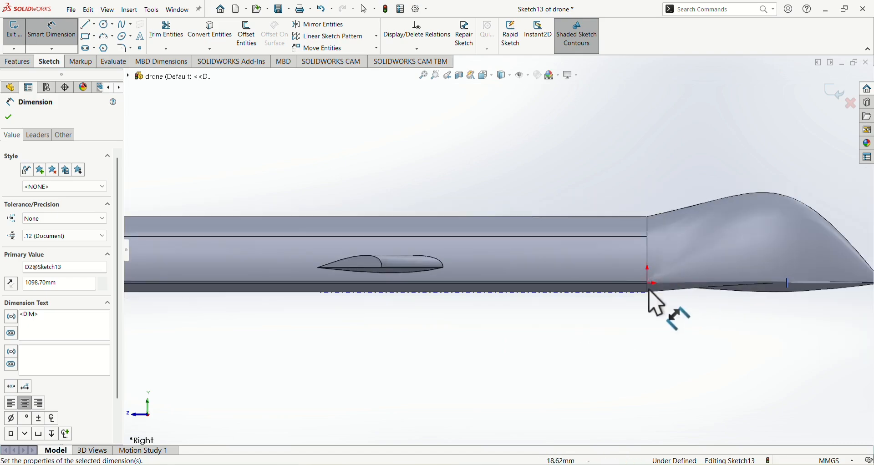
scroll(637, 293, "up", 3)
scroll(327, 273, "up", 2)
scroll(302, 264, "down", 5)
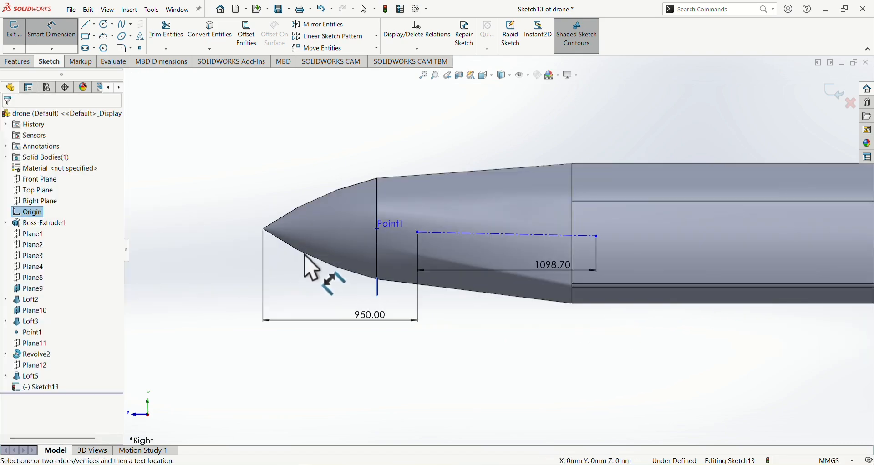
left_click(418, 233)
left_click(392, 286)
left_click(385, 301)
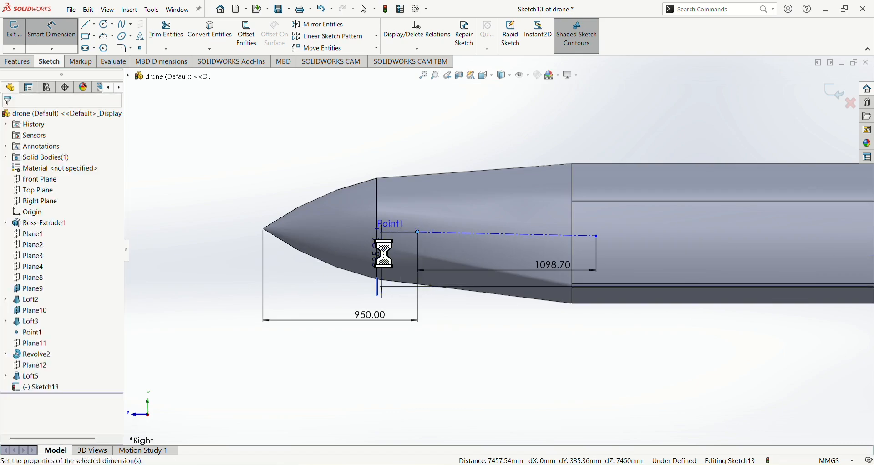
type("200")
key("Return")
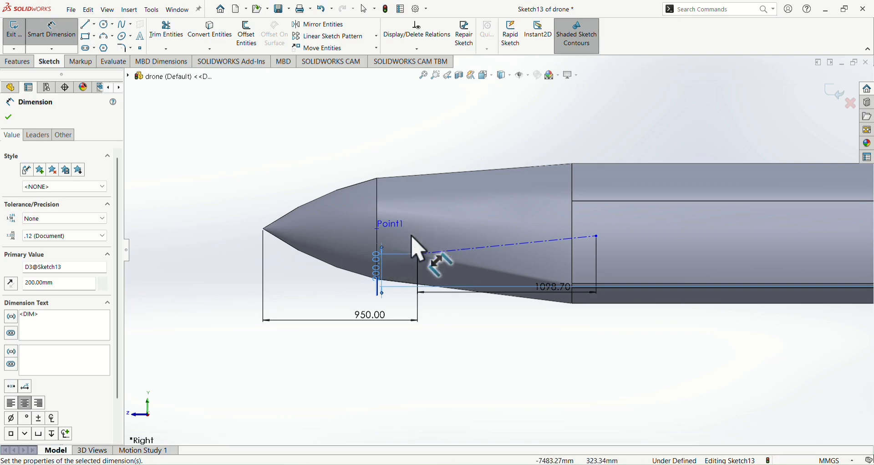
Set the vertical dimension between the origin and the line's front endpoint to 300 mm
double_click(384, 284)
type("300")
key("Return")
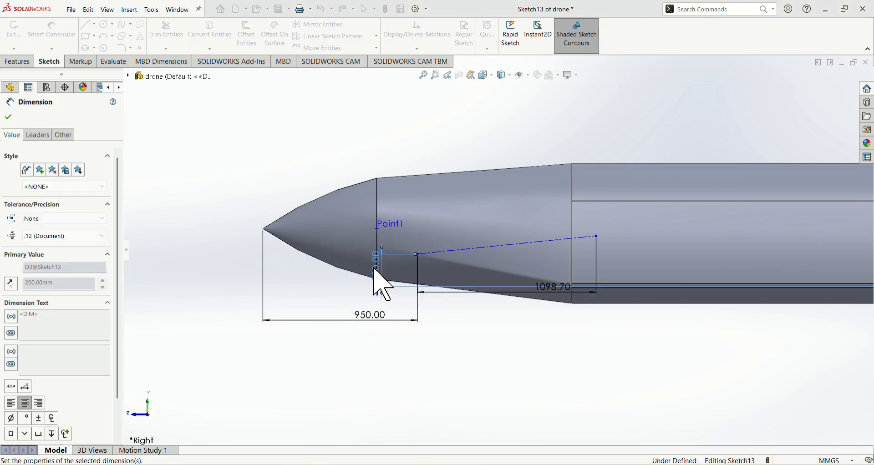
key("Escape")
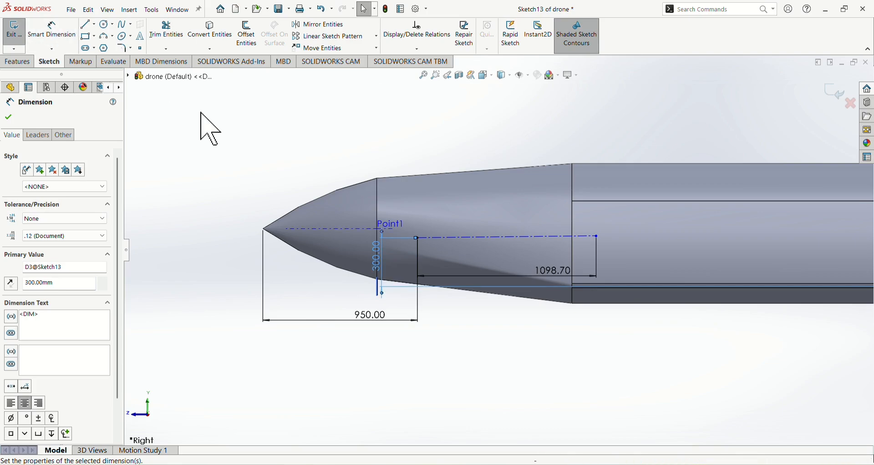
Add a Horizontal relation to the 1098.70 mm construction line
left_click(458, 238)
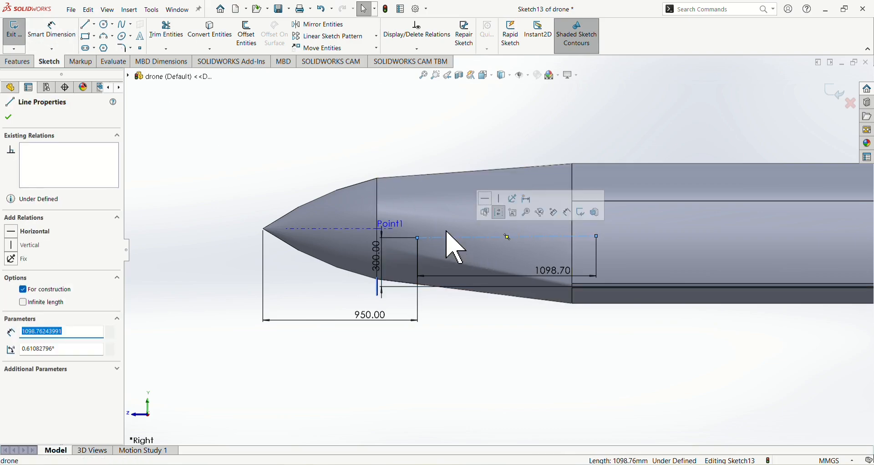
left_click(18, 232)
key("Escape")
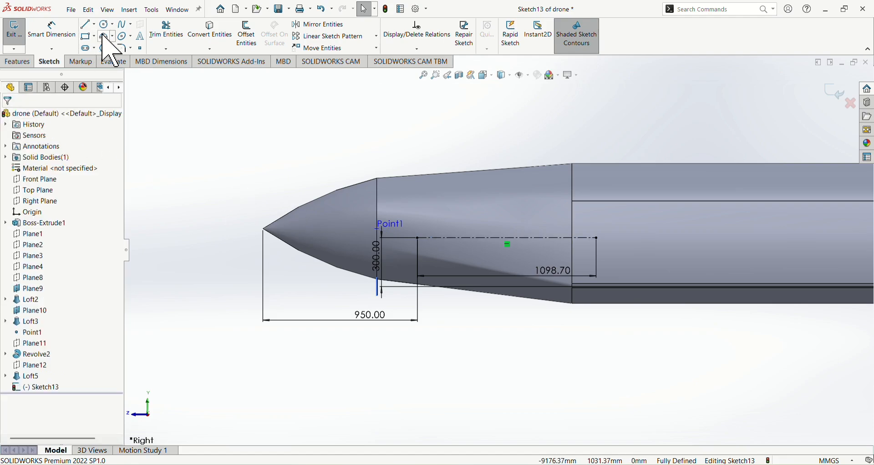
left_click(122, 25)
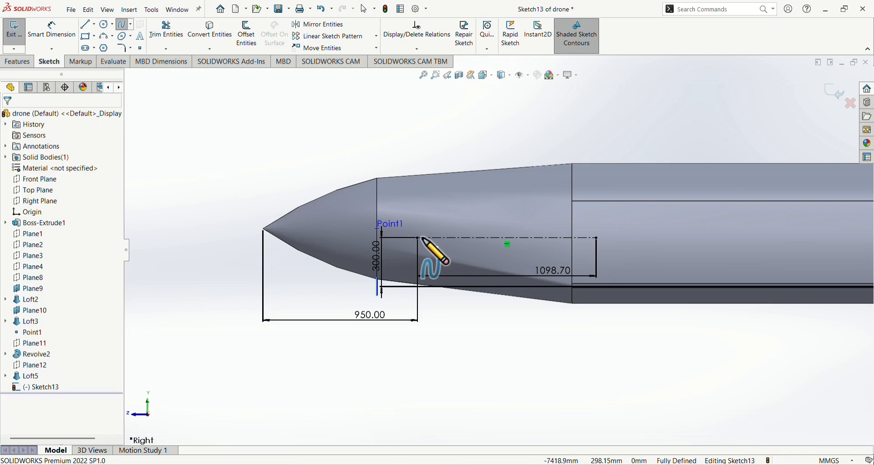
scroll(422, 239, "down", 5)
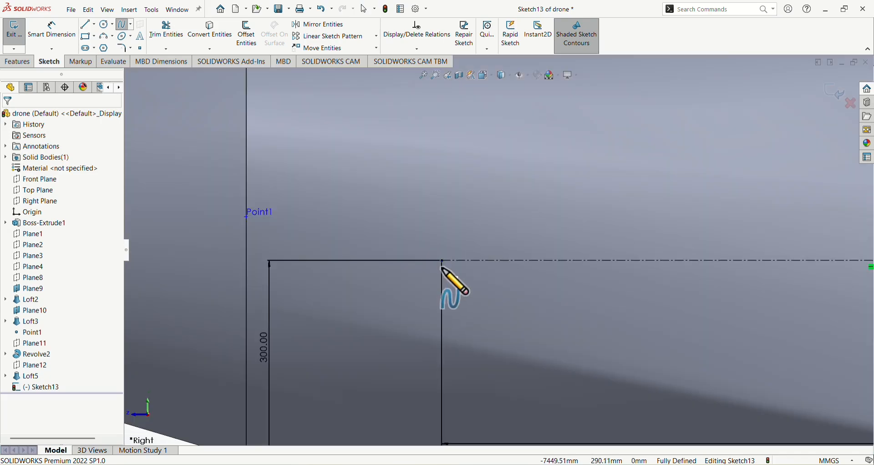
scroll(445, 273, "up", 4)
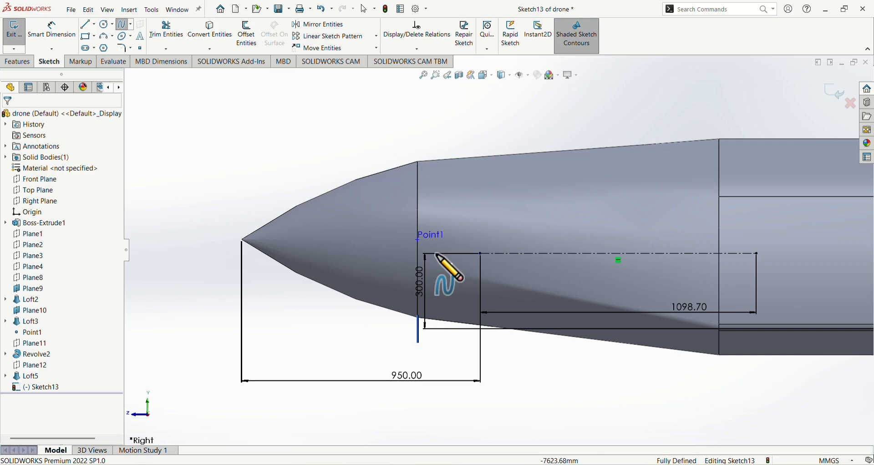
key("Escape")
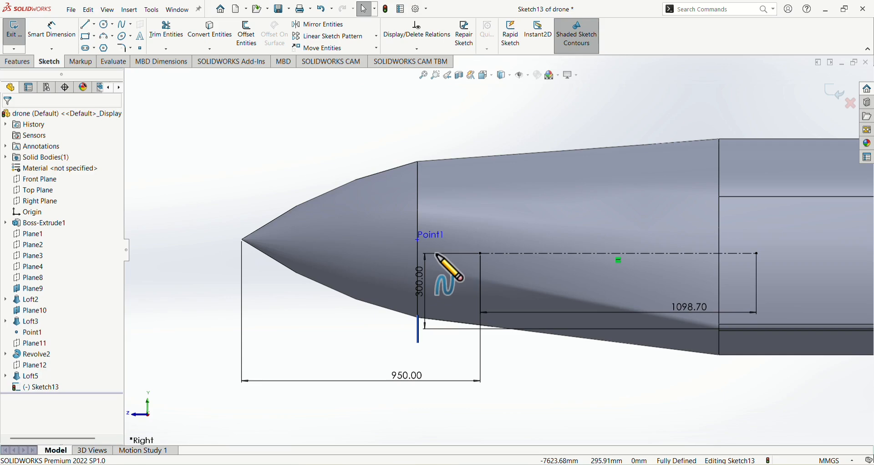
Draw a vertical centerline about 138 mm long through the front endpoint of the horizontal construction line, extending on both sides of it
left_click(94, 24)
left_click(85, 53)
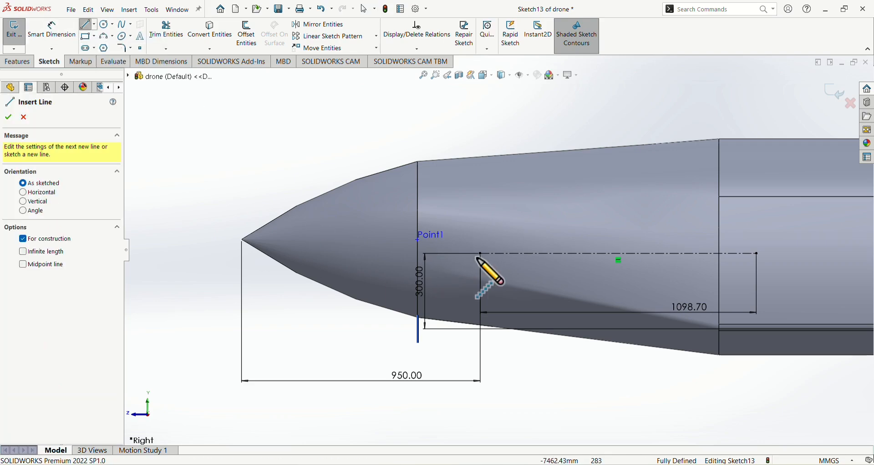
scroll(478, 258, "down", 3)
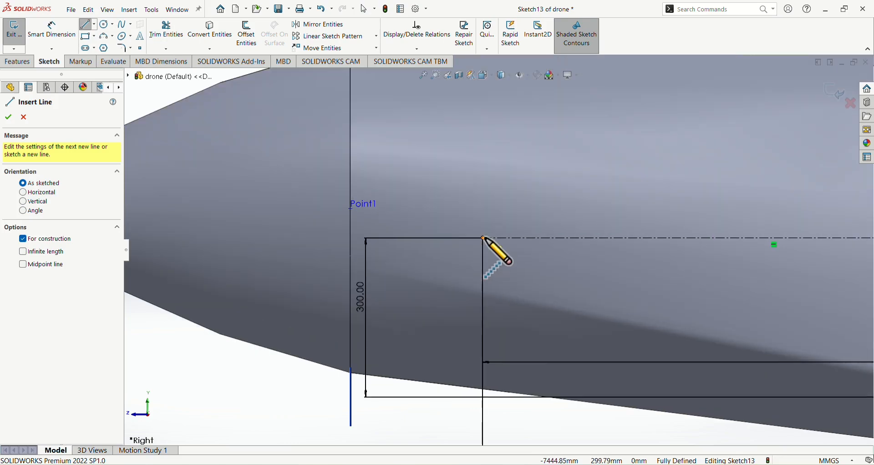
left_click(481, 269)
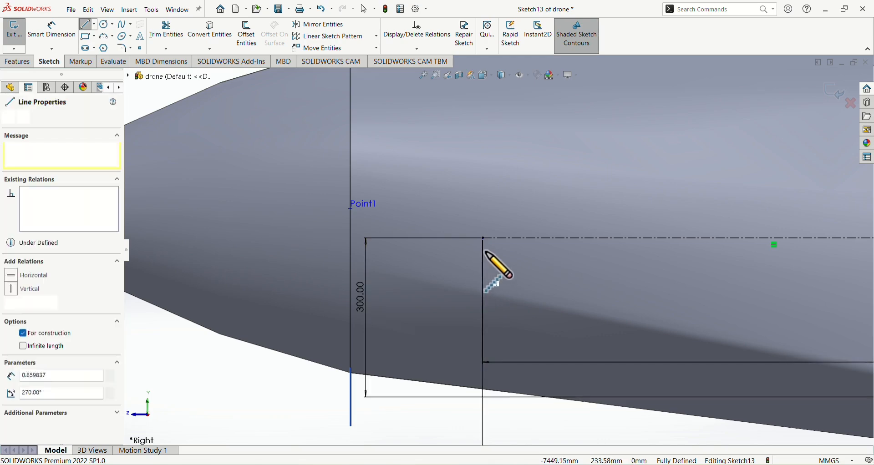
left_click(481, 200)
key("Escape")
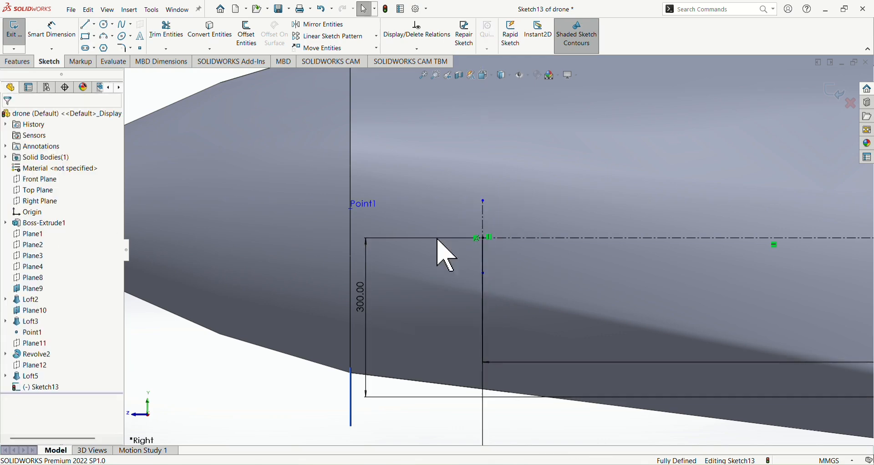
Dimension the vertical centerline's lower endpoint to the horizontal construction line as 1.80/2 mm
left_click(63, 52)
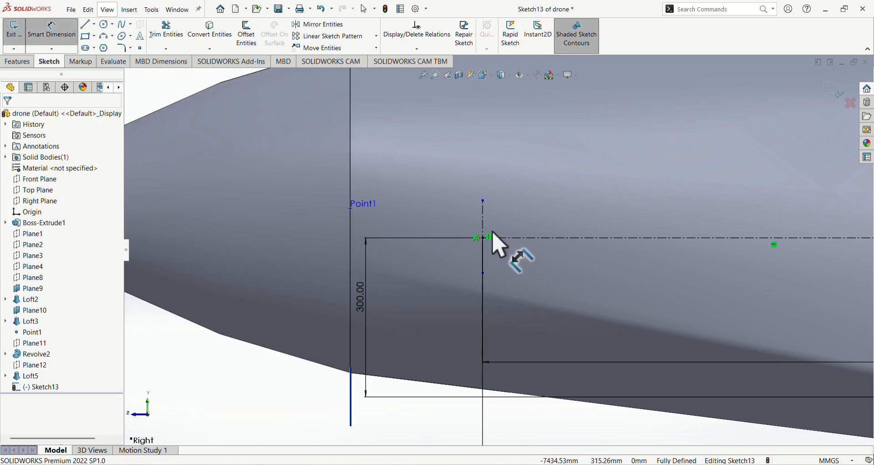
left_click(521, 239)
left_click(484, 275)
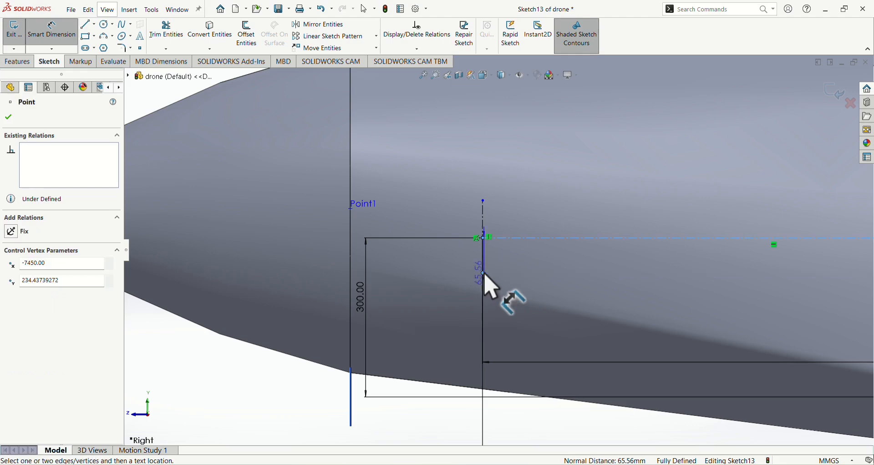
left_click(464, 278)
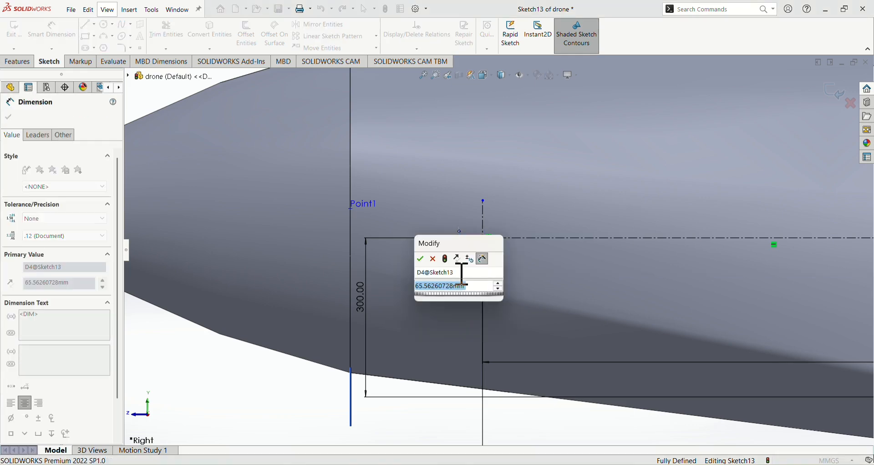
type("1.80/2")
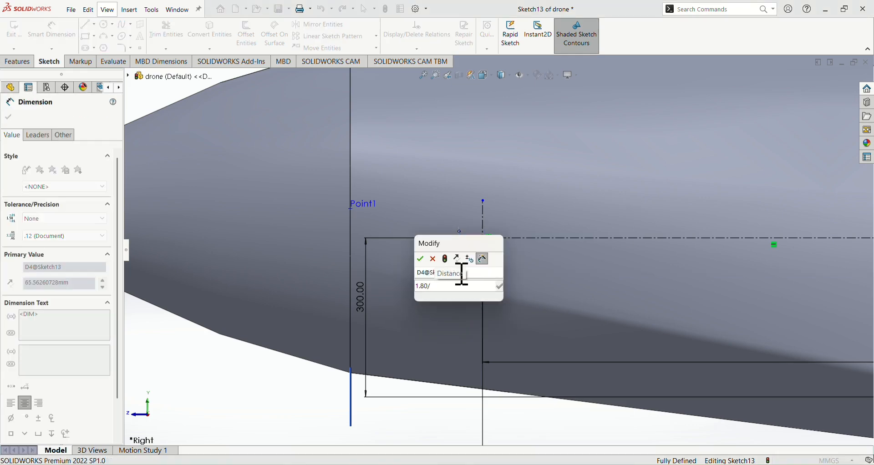
key("Return")
Dimension the full length of the short vertical centerline as 1.8 mm and leave the dimension tool
left_click(483, 225)
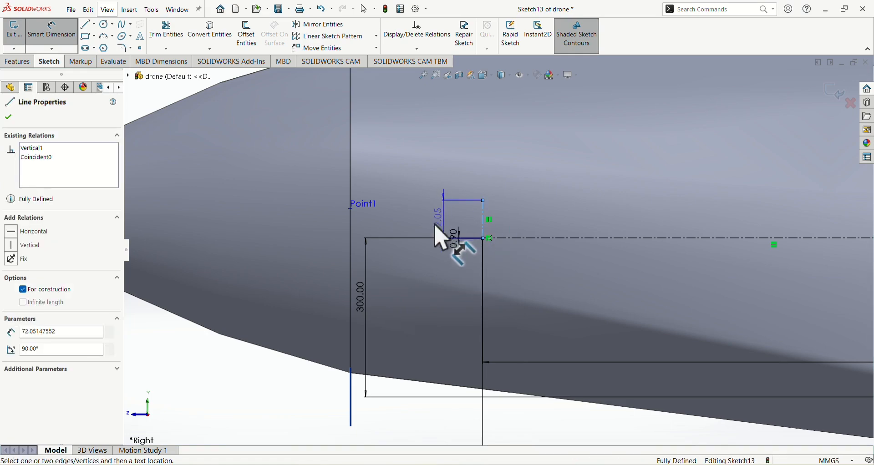
left_click(426, 227)
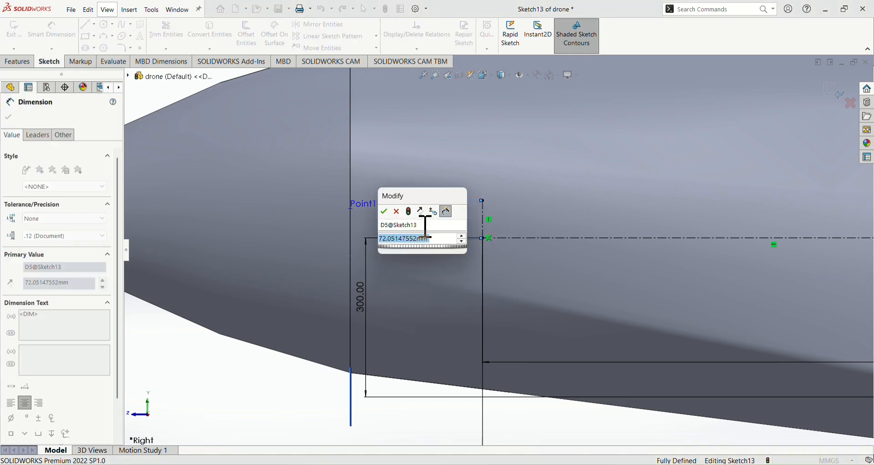
type("1.8")
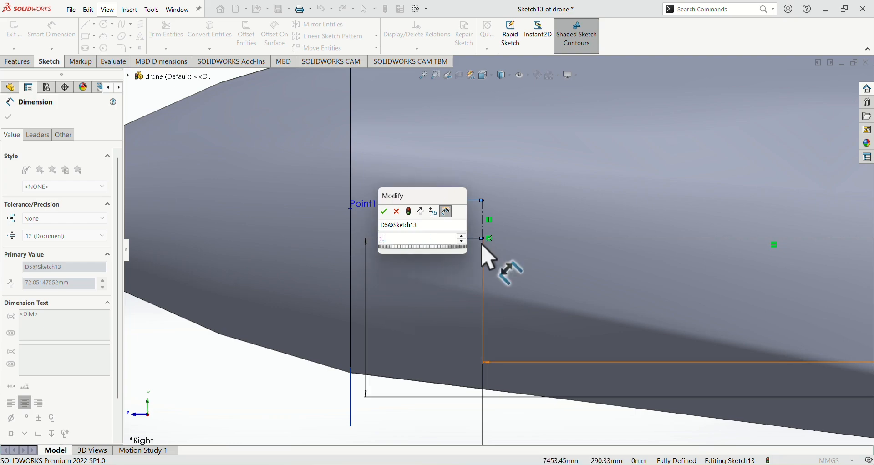
key("Return")
scroll(489, 259, "up", 1)
scroll(487, 257, "down", 10)
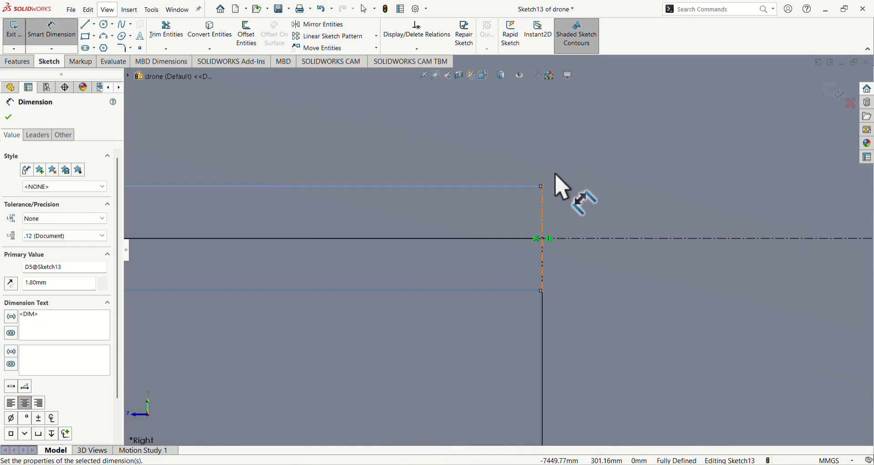
scroll(521, 254, "up", 12)
left_click(65, 25)
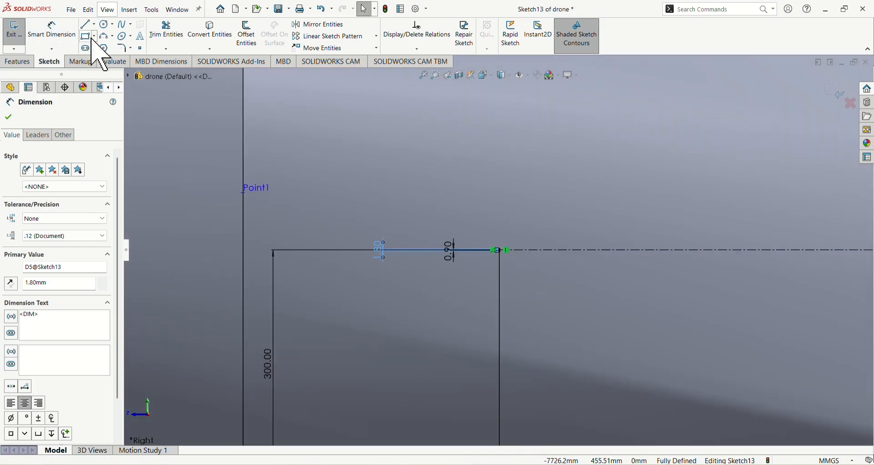
left_click(106, 36)
scroll(503, 259, "down", 6)
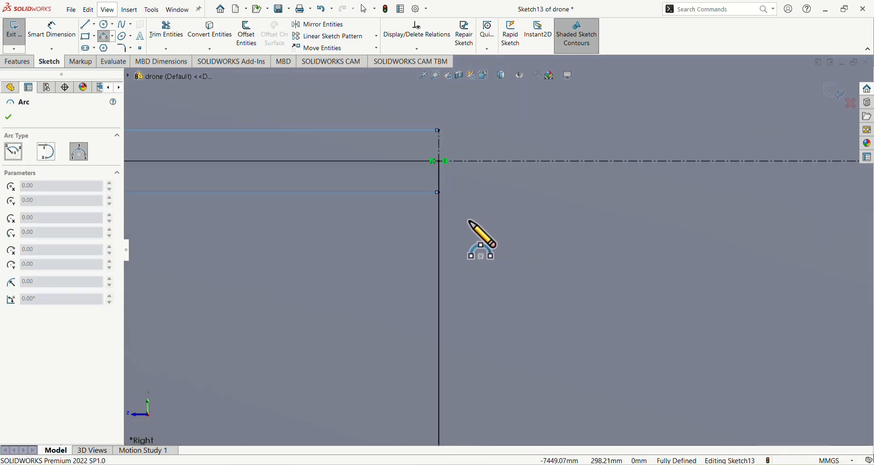
scroll(470, 222, "down", 2)
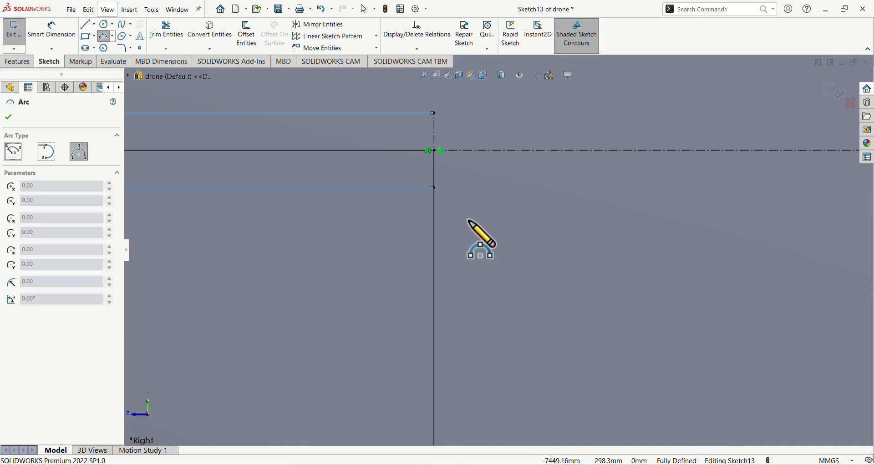
left_click(434, 113)
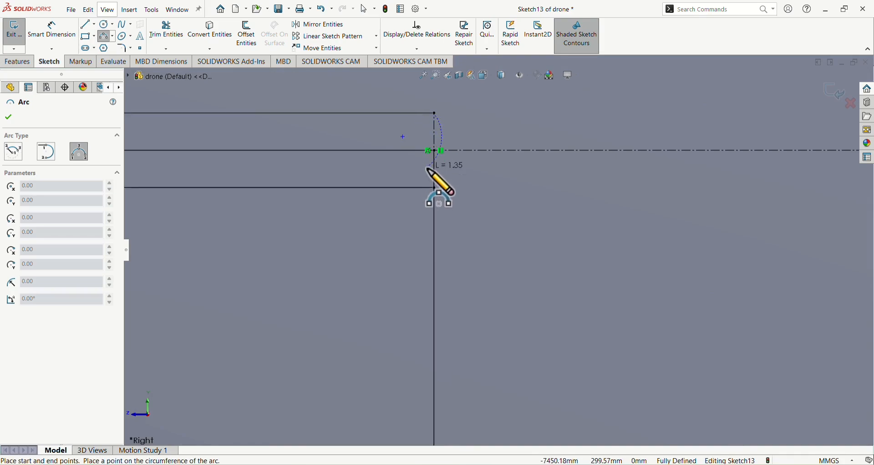
key("Escape")
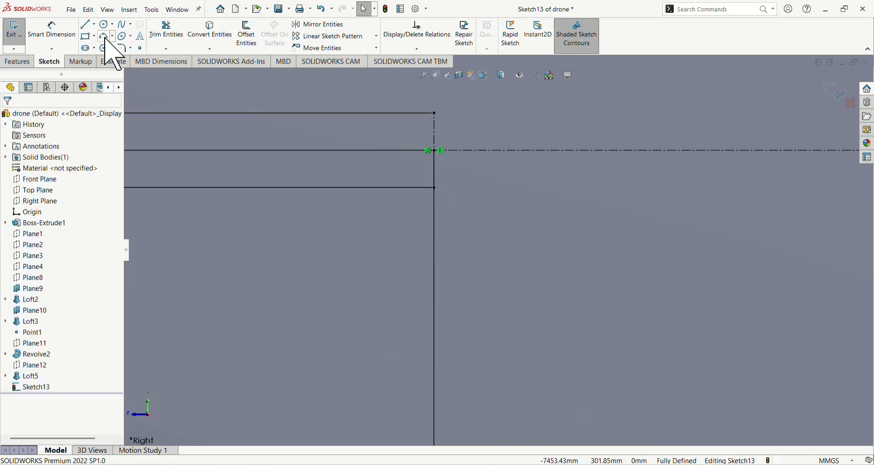
Draw a three-point arc with a radius of about 0.91 mm between the short vertical centerline's lower and upper endpoints, bulging toward the nose
left_click(106, 37)
left_click(435, 188)
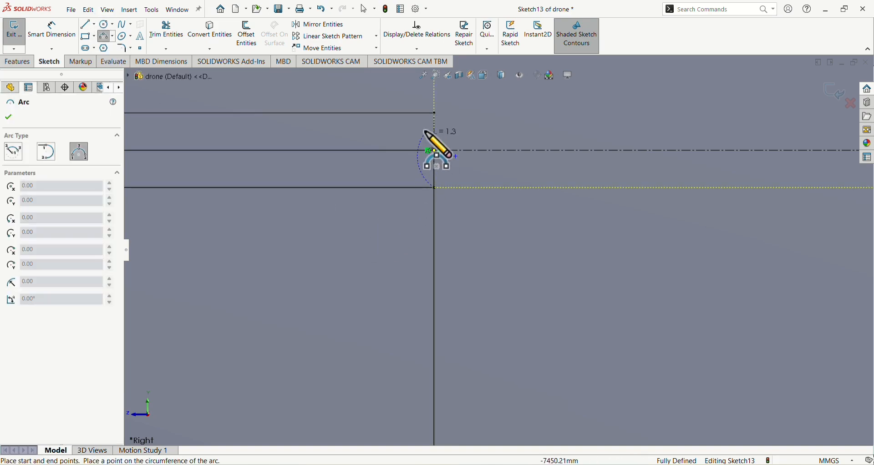
left_click(434, 113)
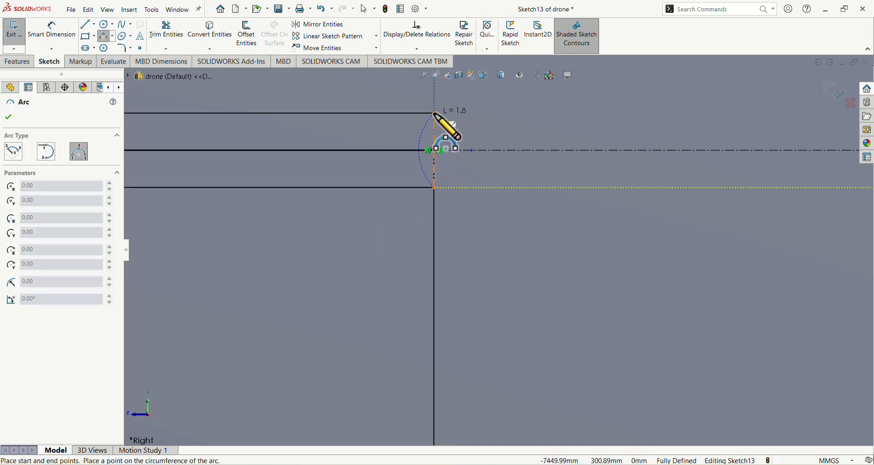
left_click(401, 146)
left_click(122, 26)
scroll(308, 207, "up", 5)
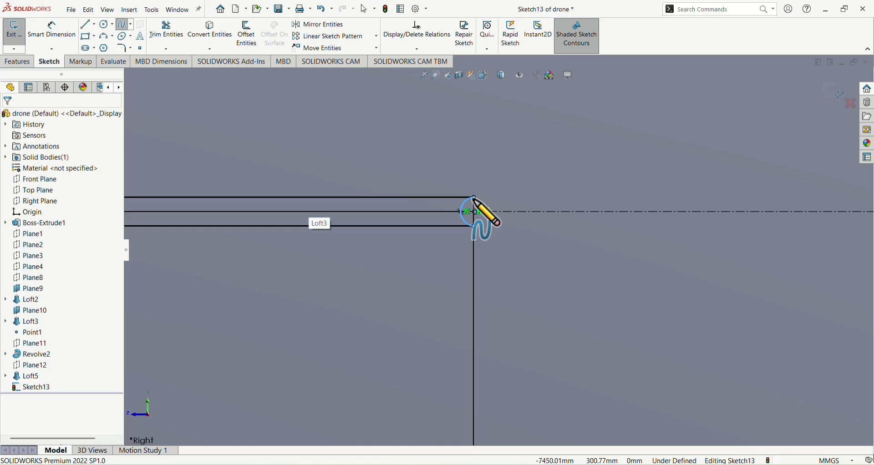
key("Escape")
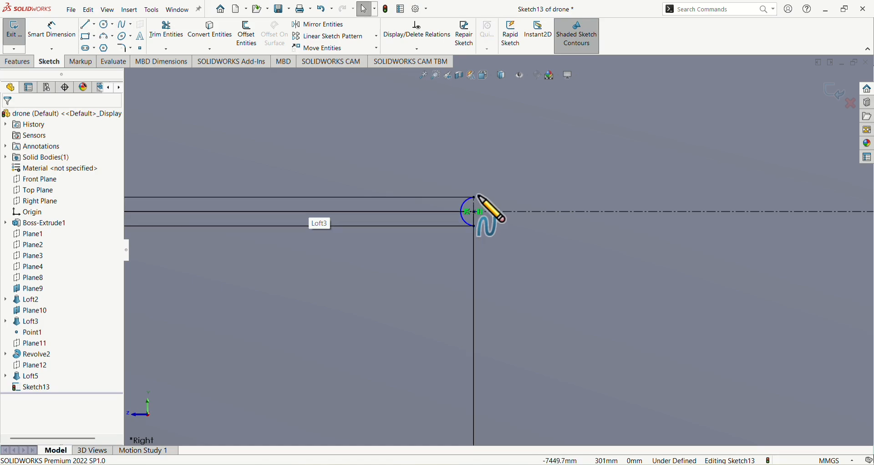
Draw a two-point spline from the small arc's upper endpoint to the rear endpoint of the 1098.70 mm construction line
left_click(120, 29)
scroll(358, 209, "up", 5)
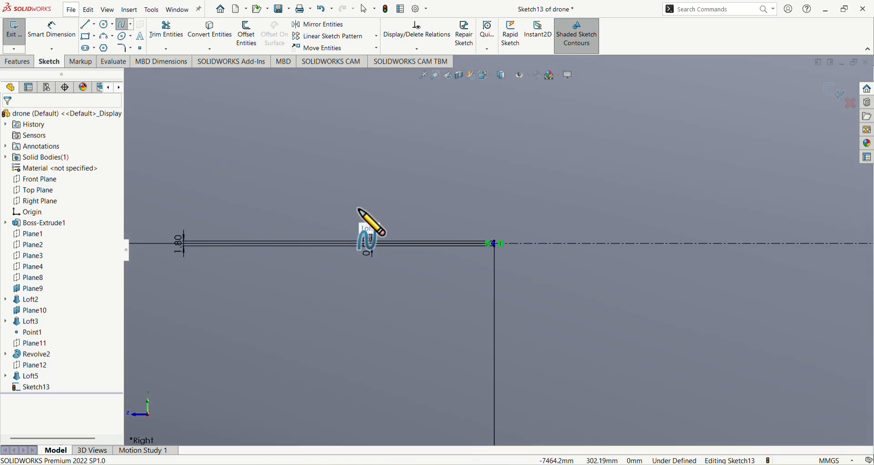
scroll(359, 211, "up", 6)
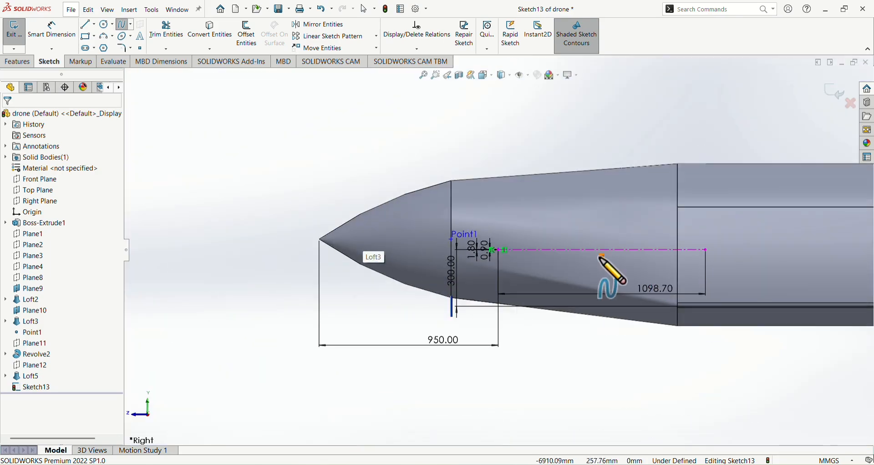
scroll(242, 246, "down", 8)
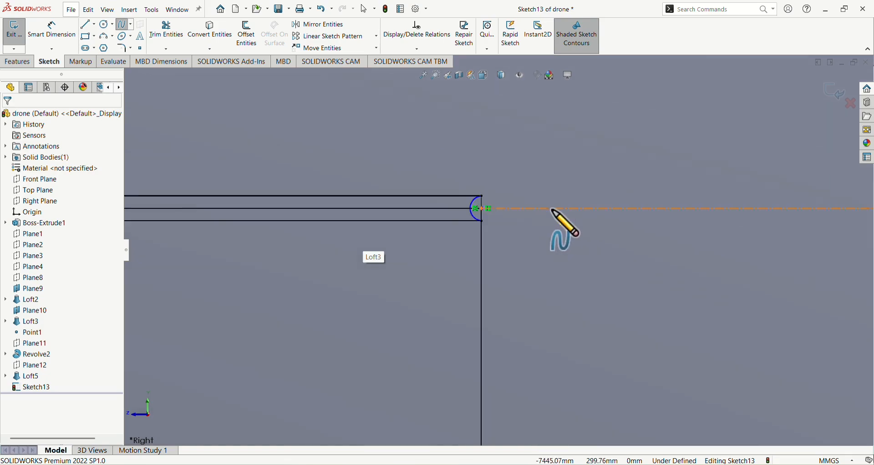
left_click(440, 212)
scroll(496, 223, "up", 6)
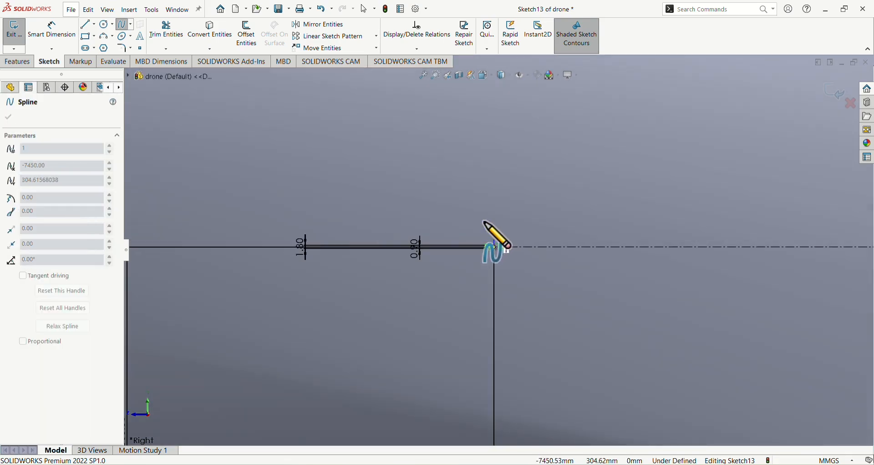
scroll(546, 236, "up", 5)
scroll(608, 238, "down", 6)
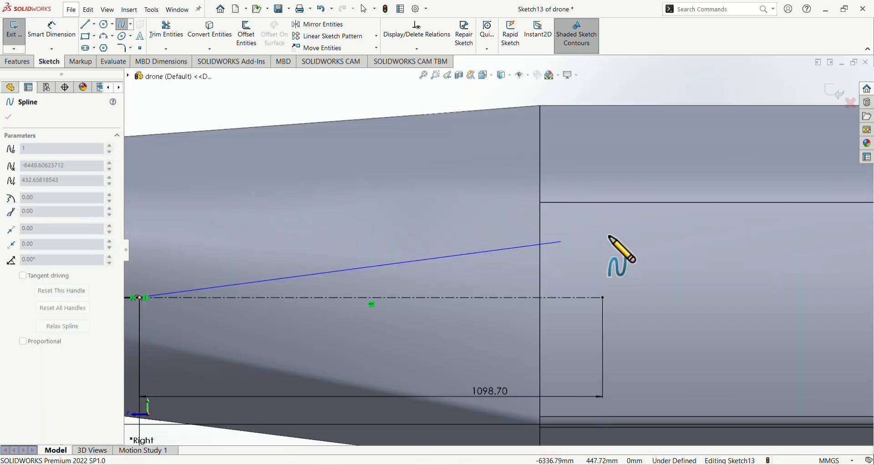
left_click(603, 299)
scroll(512, 332, "up", 4)
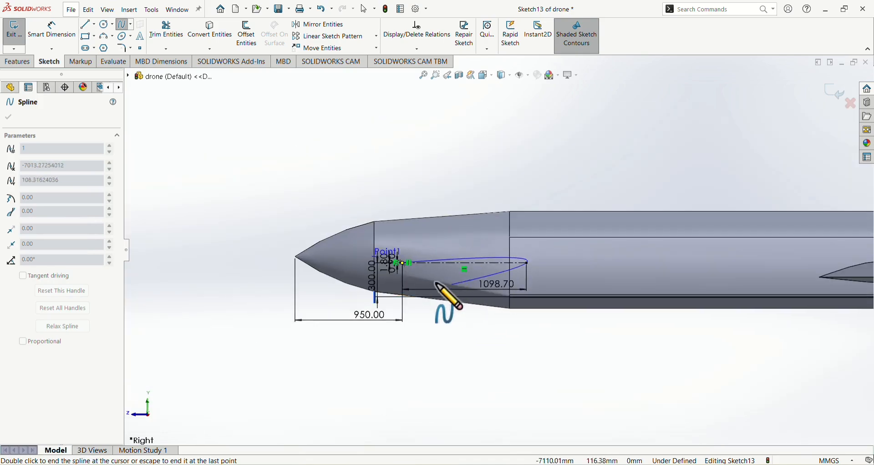
scroll(407, 267, "down", 4)
scroll(407, 268, "down", 6)
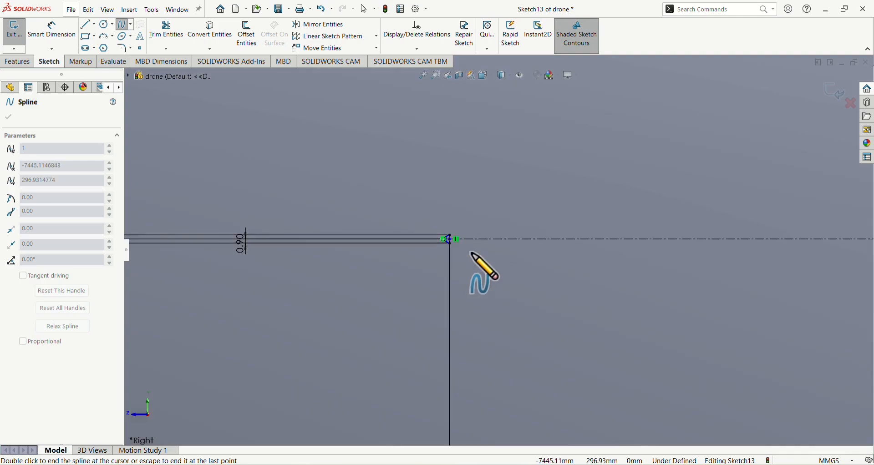
scroll(555, 260, "down", 3)
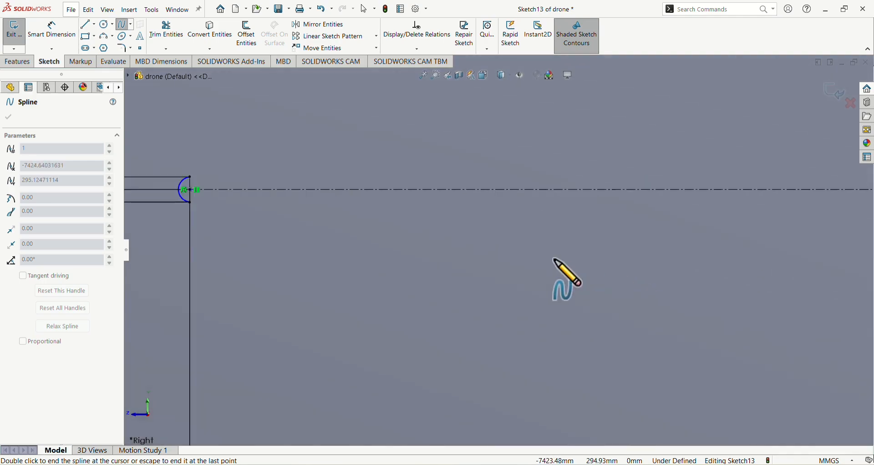
scroll(551, 260, "up", 8)
scroll(548, 260, "up", 3)
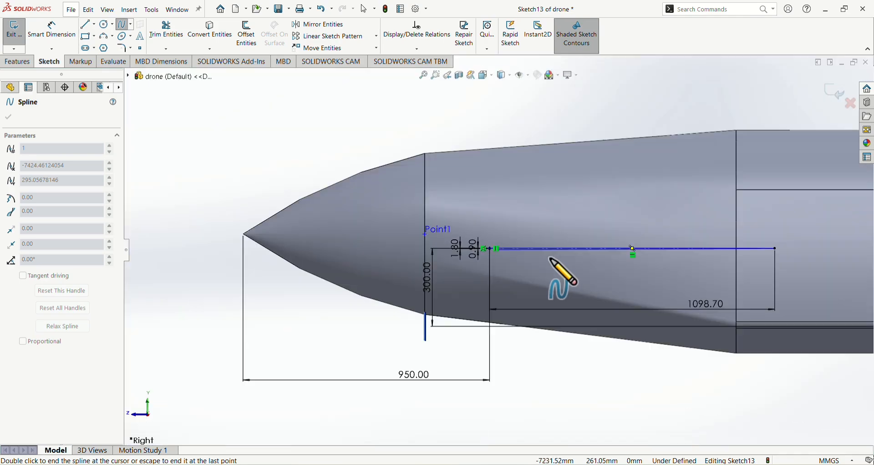
key("Escape")
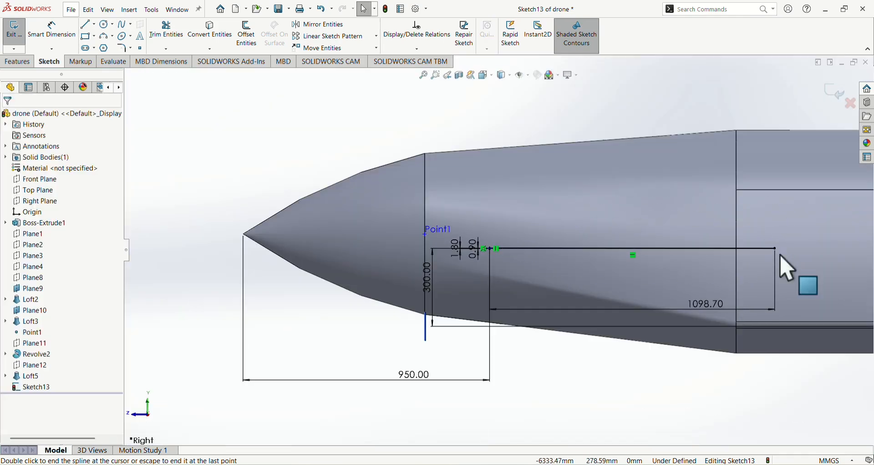
Try a spline from the arc's upper endpoint through a point above the construction line's middle to the line's rear endpoint
left_click(122, 24)
scroll(448, 250, "down", 10)
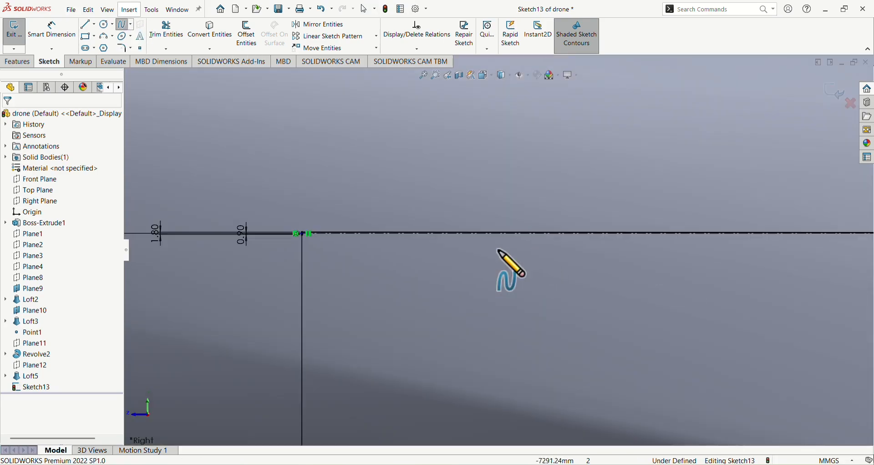
scroll(319, 226, "down", 7)
left_click(401, 234)
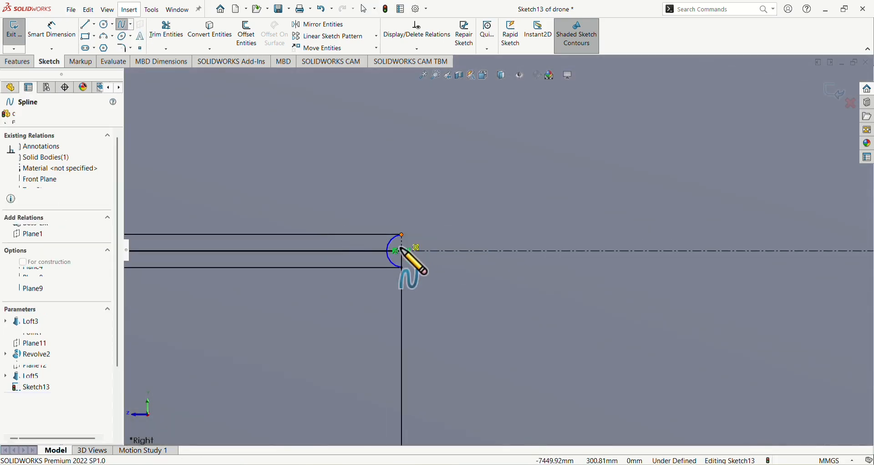
scroll(401, 247, "up", 10)
scroll(488, 253, "up", 10)
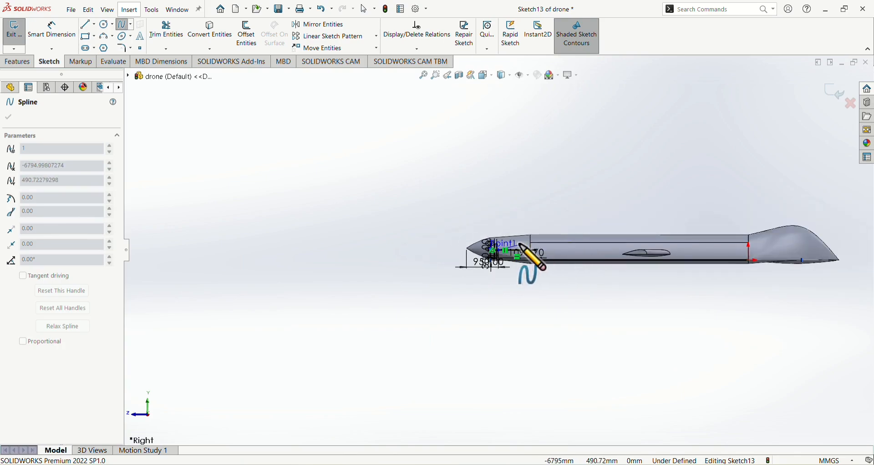
scroll(523, 218, "down", 6)
scroll(534, 256, "down", 4)
scroll(533, 257, "down", 2)
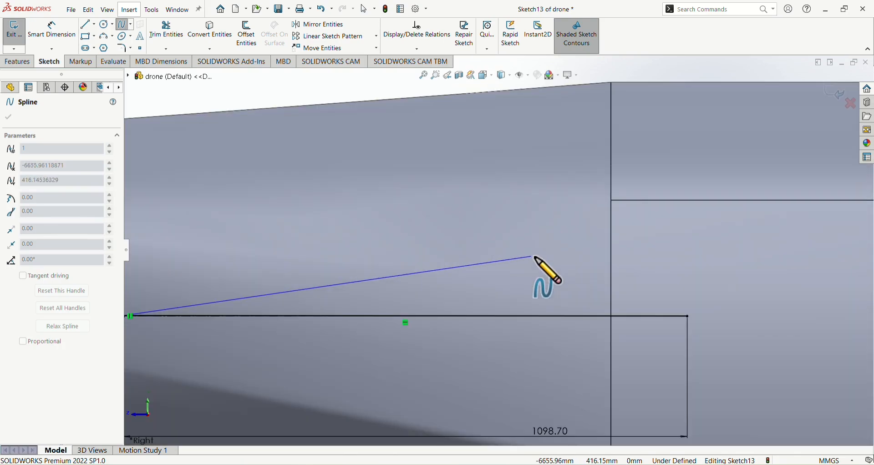
scroll(440, 295, "down", 5)
left_click(445, 293)
scroll(507, 292, "down", 2)
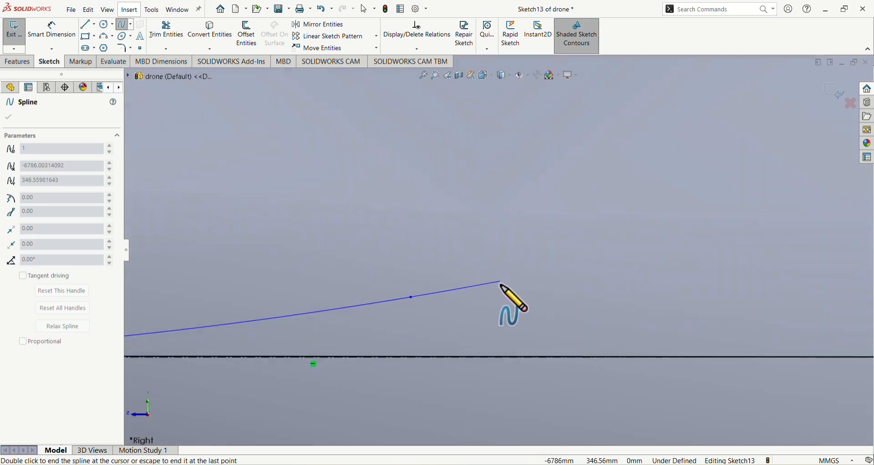
scroll(511, 294, "up", 4)
scroll(619, 280, "up", 6)
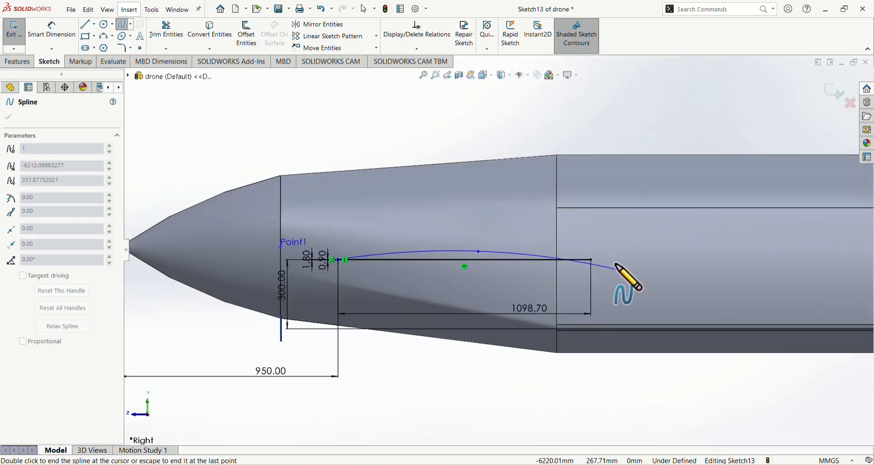
scroll(587, 269, "down", 5)
left_click(573, 261)
Try to continue the spline back toward the front arc through a point below the construction line's middle, and undo the spline
scroll(523, 305, "up", 2)
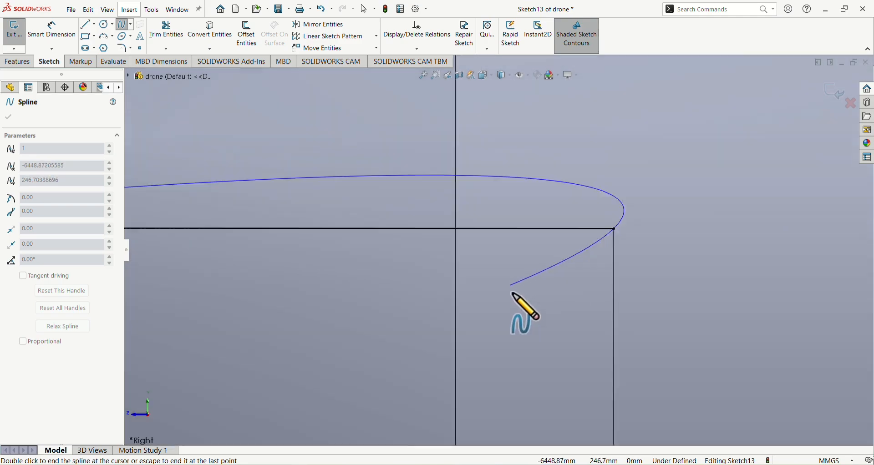
scroll(452, 283, "up", 2)
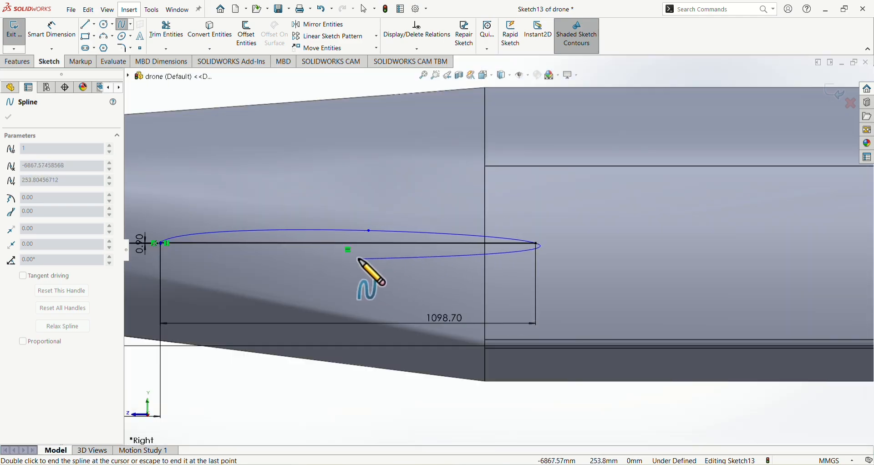
left_click(369, 230)
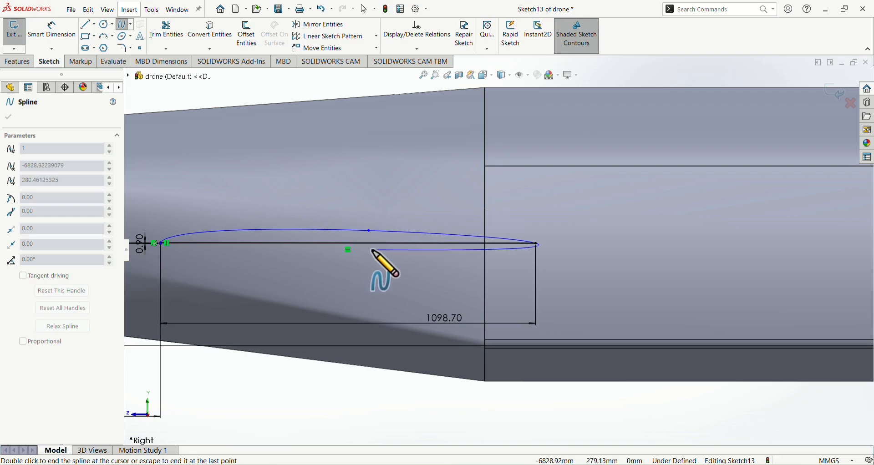
left_click(363, 252)
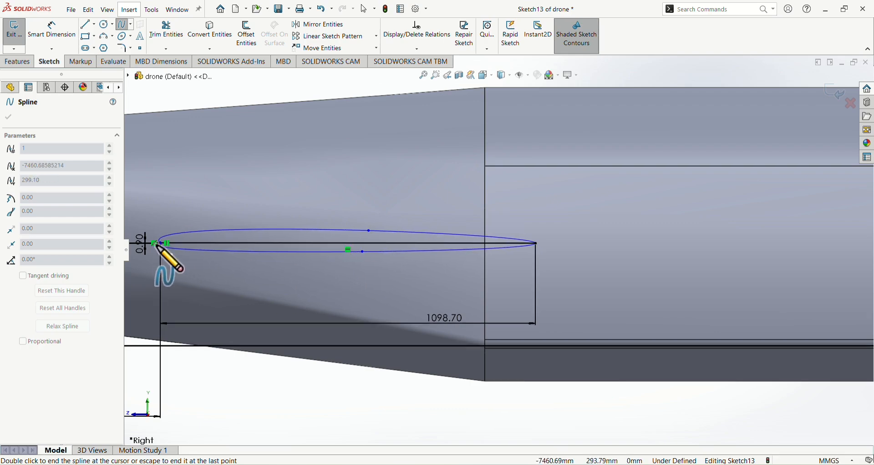
key("Escape")
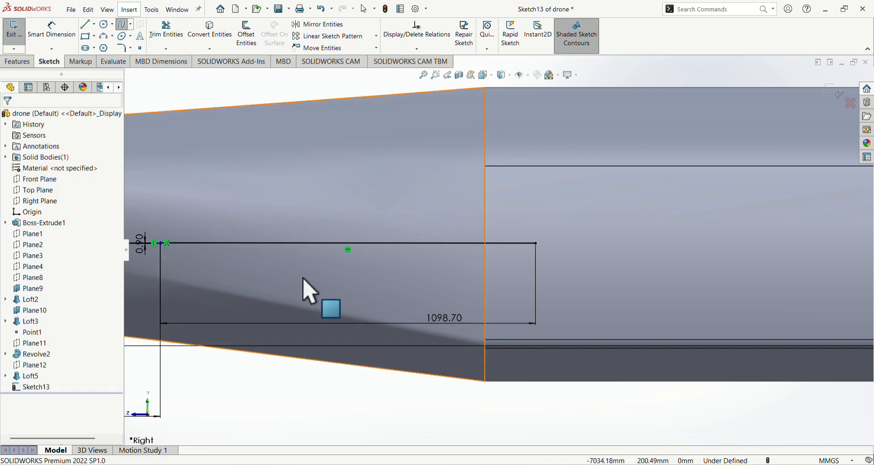
Start a spline at the nose arc's upper endpoint and carry it to the rear endpoint of the 1098.70 mm construction line
left_click(123, 24)
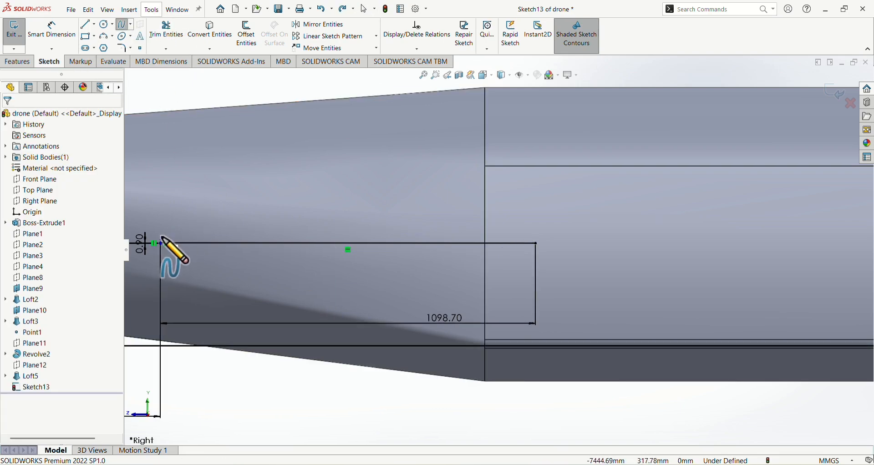
scroll(173, 248, "down", 5)
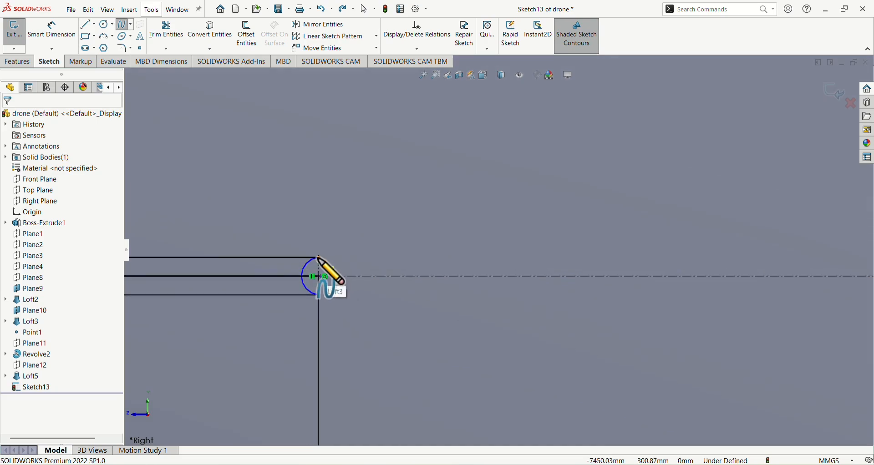
left_click(325, 284)
scroll(351, 248, "up", 5)
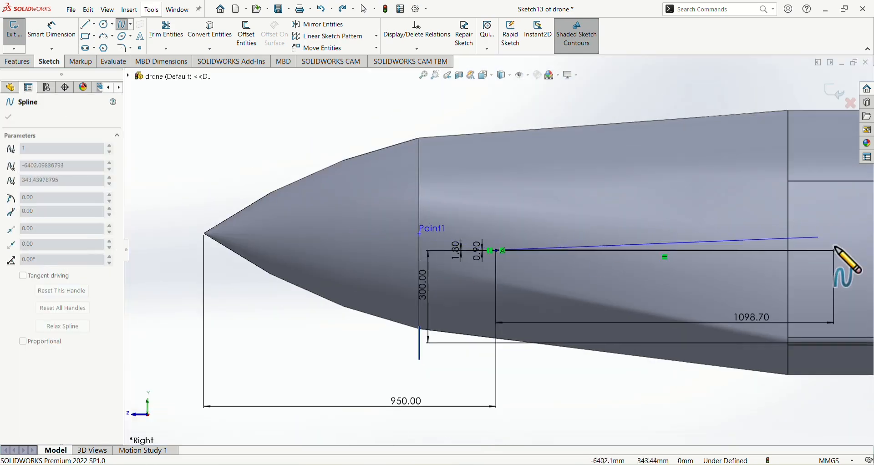
scroll(828, 258, "down", 5)
scroll(707, 282, "up", 6)
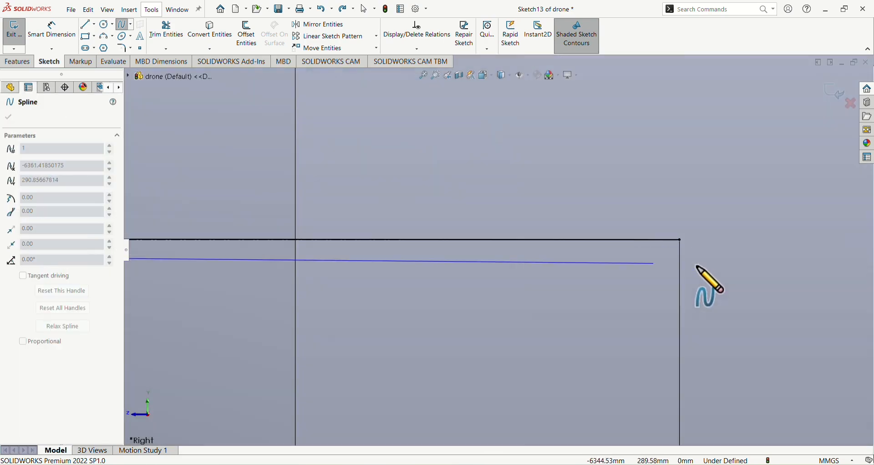
scroll(430, 250, "up", 2)
scroll(564, 291, "down", 8)
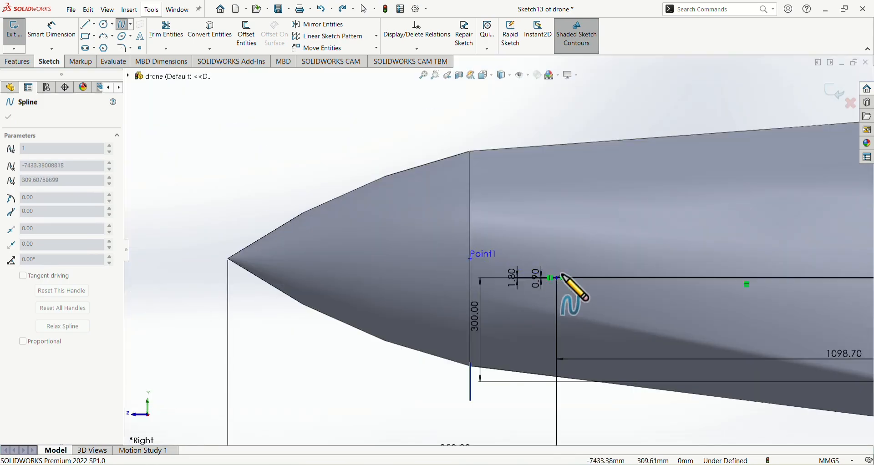
scroll(485, 259, "up", 3)
scroll(491, 244, "down", 6)
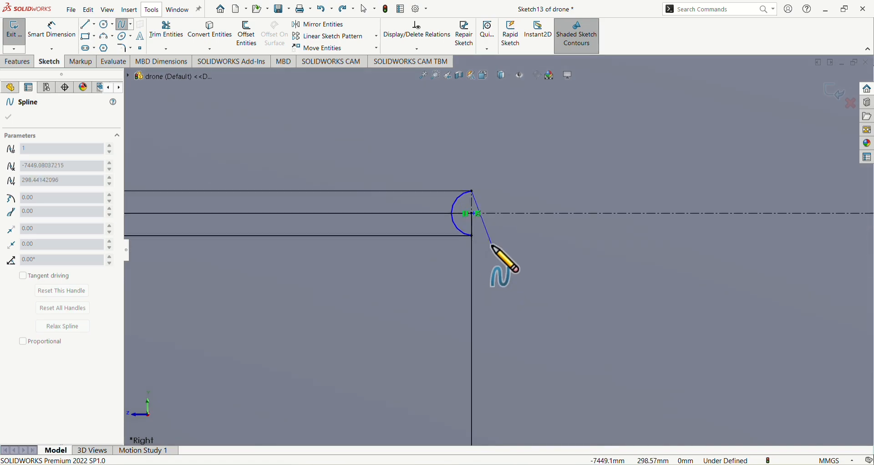
scroll(477, 235, "up", 2)
scroll(479, 239, "up", 5)
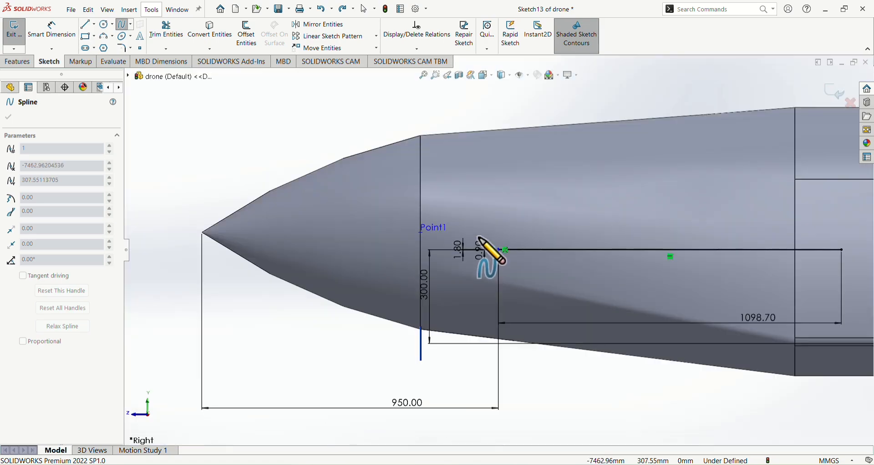
scroll(546, 246, "down", 2)
scroll(606, 242, "down", 3)
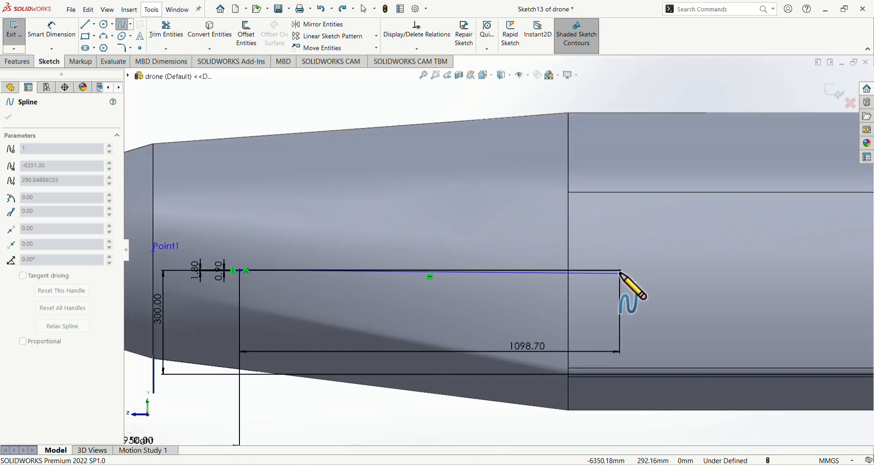
left_click(628, 265)
Finish the spline back at the nose arc's lower endpoint, and try to delete the spline along the construction line
scroll(266, 273, "down", 5)
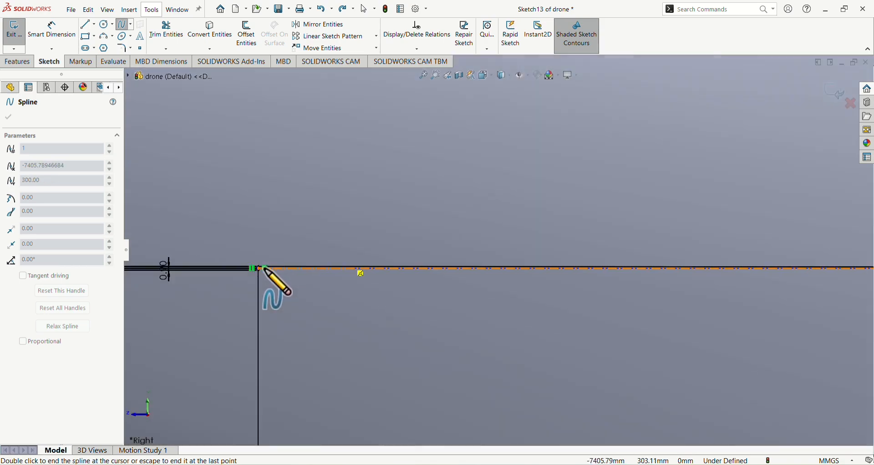
scroll(342, 275, "down", 3)
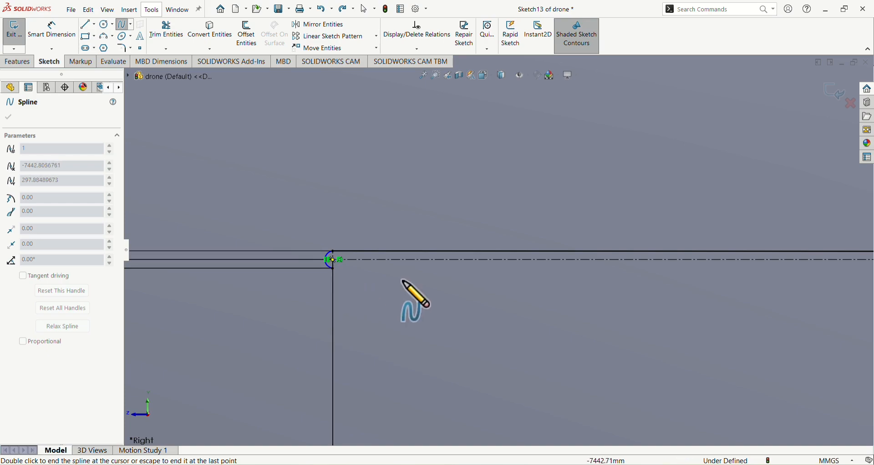
scroll(415, 271, "down", 2)
scroll(418, 267, "up", 3)
key("Escape")
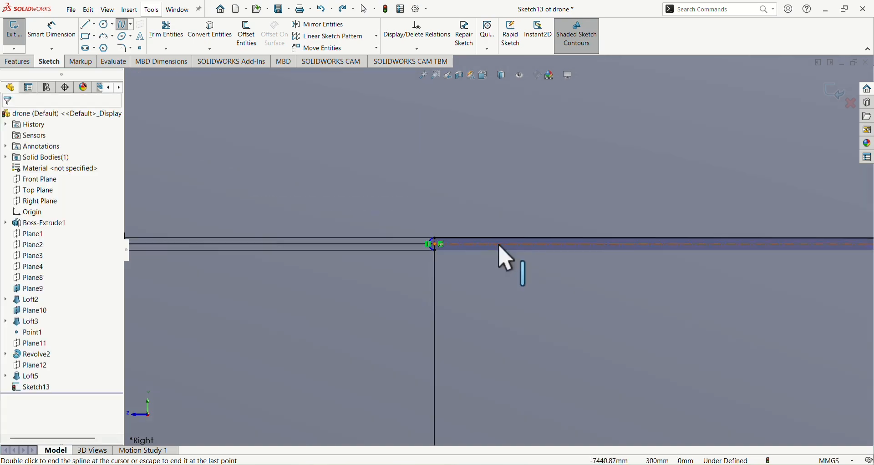
left_click(527, 243)
key("Delete")
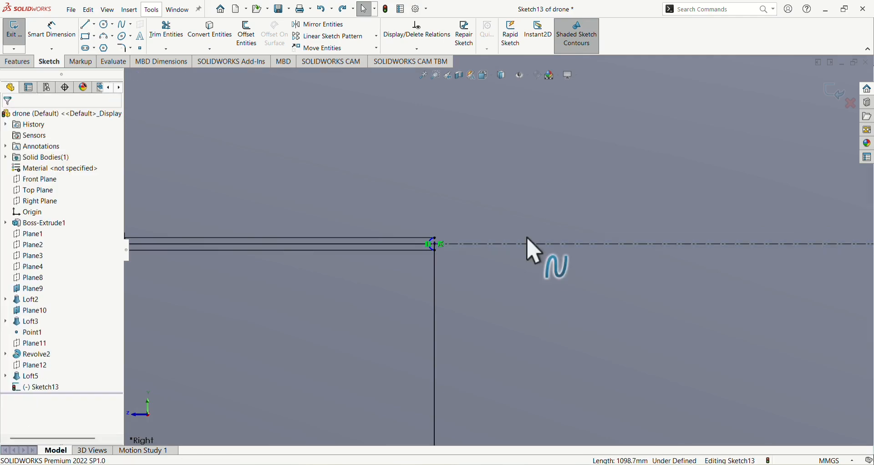
left_click(123, 24)
left_click(435, 244)
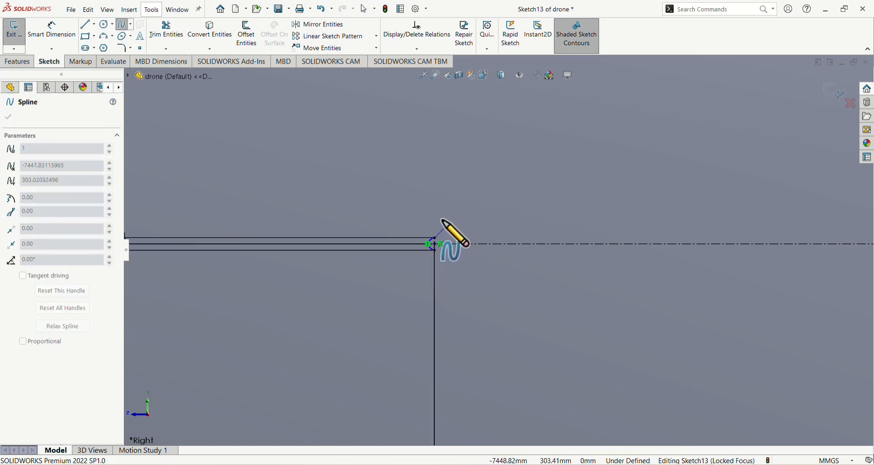
scroll(443, 221, "up", 5)
scroll(560, 254, "down", 5)
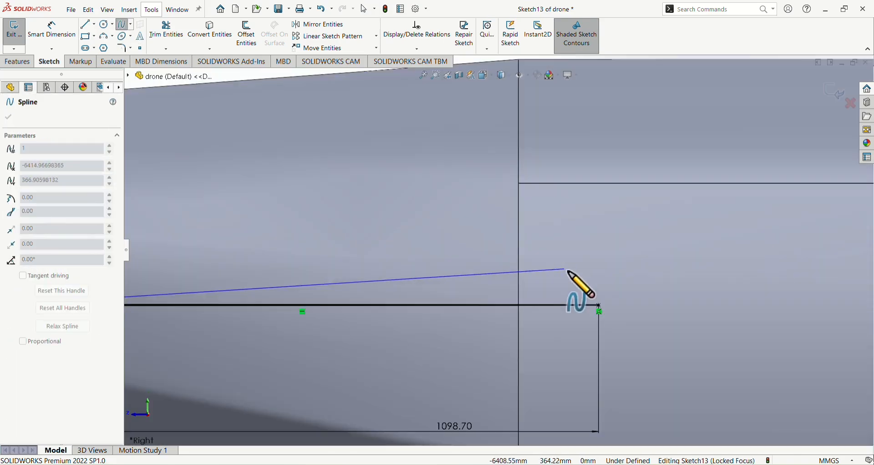
scroll(567, 272, "up", 5)
scroll(478, 285, "down", 3)
scroll(515, 218, "up", 3)
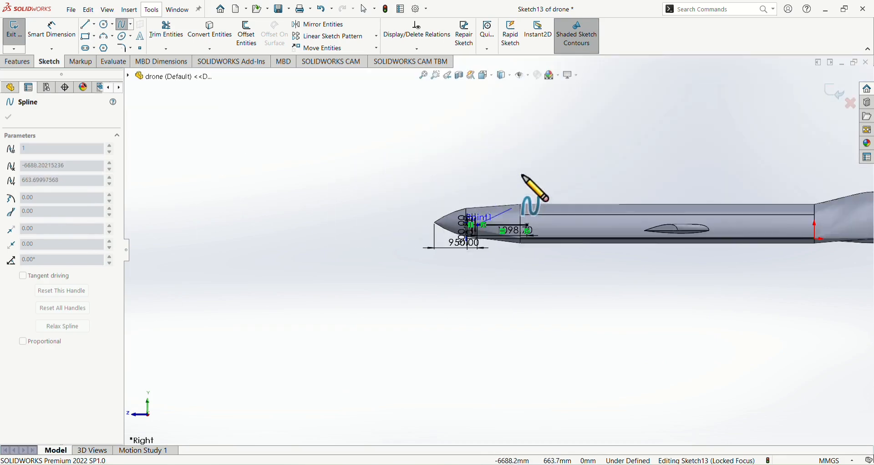
scroll(524, 184, "down", 3)
scroll(527, 187, "up", 4)
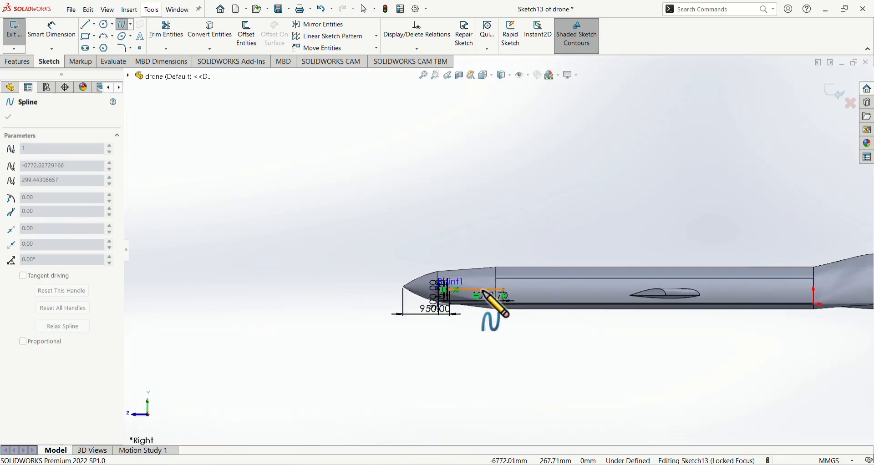
scroll(489, 287, "up", 2)
scroll(501, 278, "down", 6)
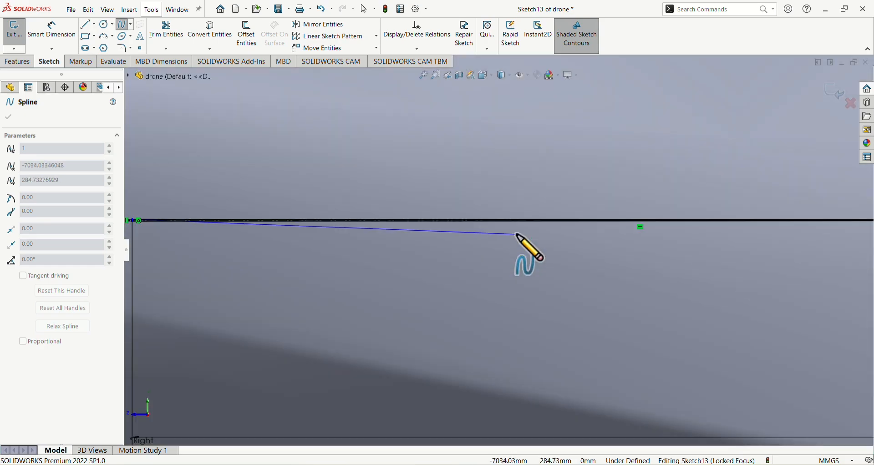
key("Escape")
Select the out-and-back spline lying along the 1098.70 mm construction line and remove it from the sketch
scroll(516, 233, "down", 2)
scroll(517, 232, "up", 3)
scroll(513, 248, "down", 5)
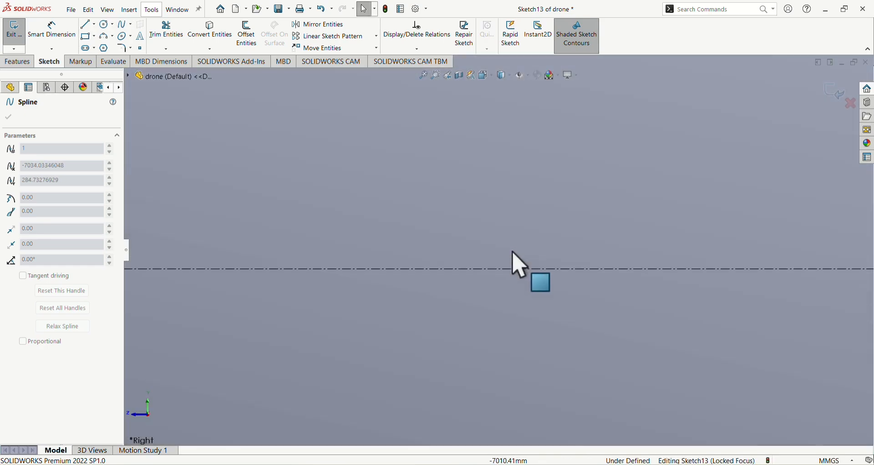
scroll(510, 280, "down", 2)
key("Escape")
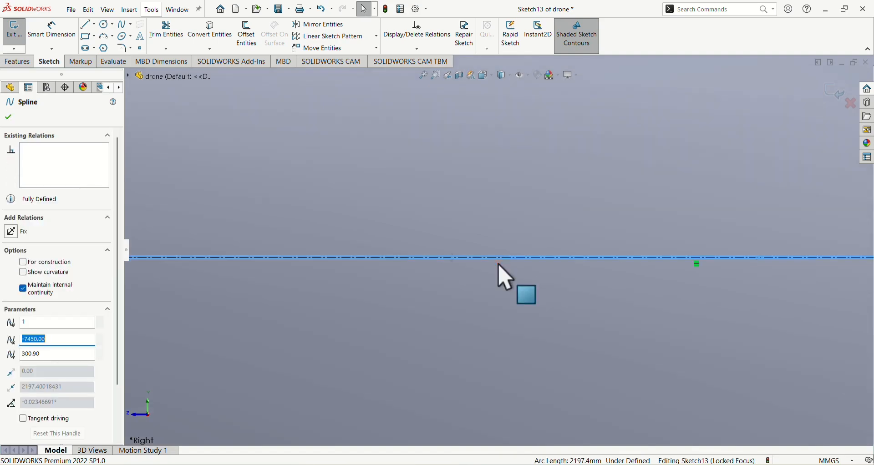
key("Escape")
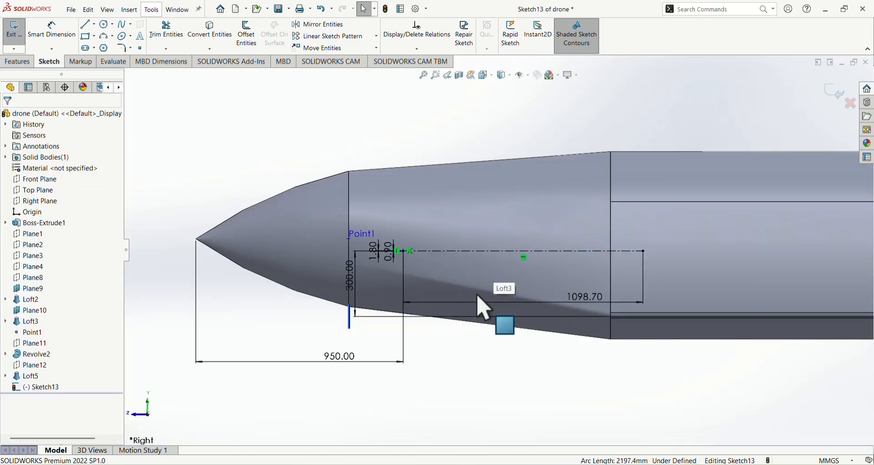
left_click(124, 24)
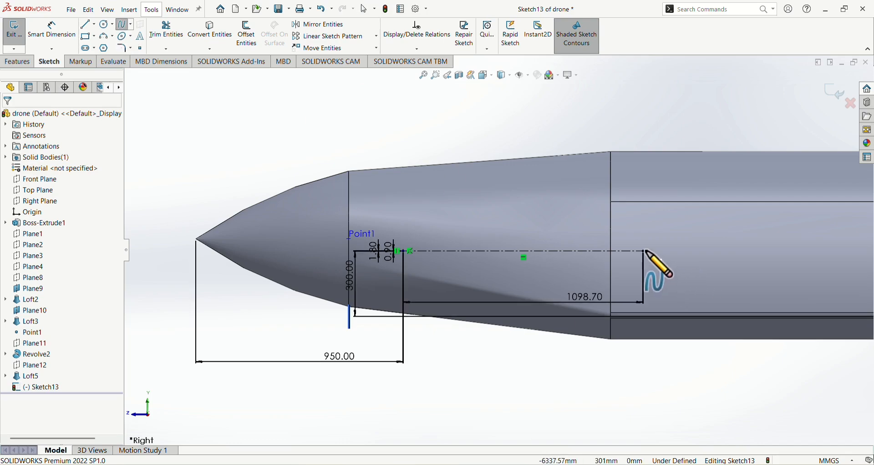
scroll(334, 237, "down", 8)
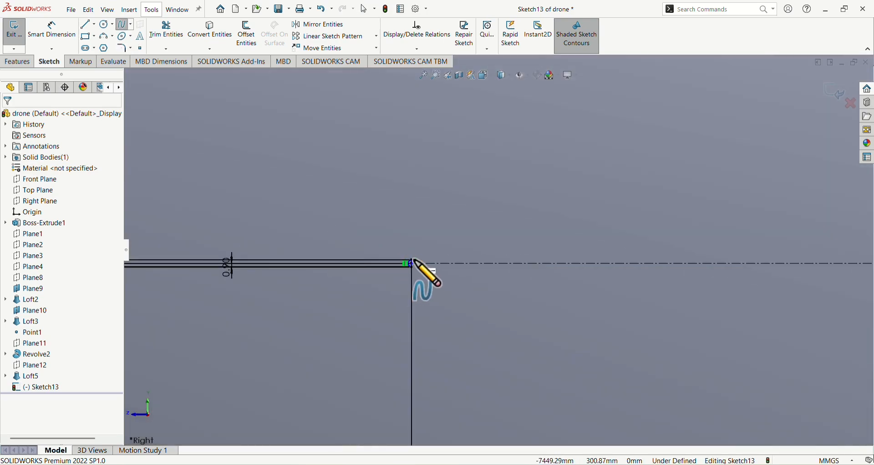
left_click(412, 260)
scroll(434, 260, "up", 4)
scroll(411, 258, "down", 6)
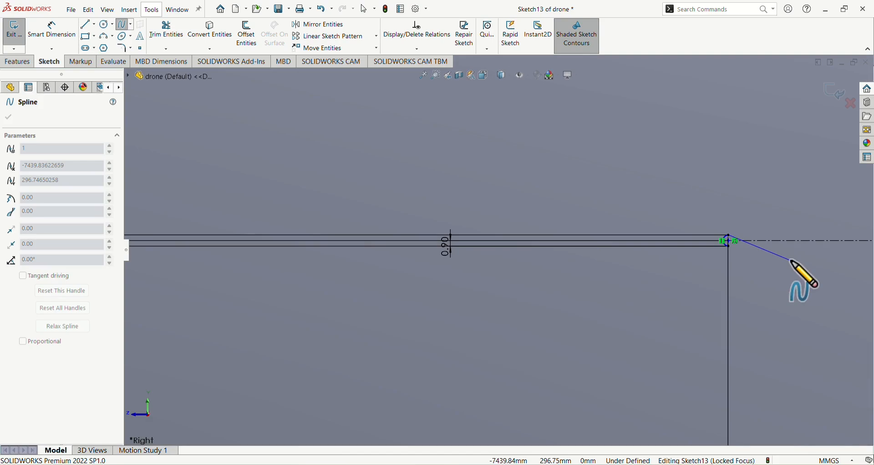
key("Escape")
left_click(123, 24)
scroll(528, 236, "down", 6)
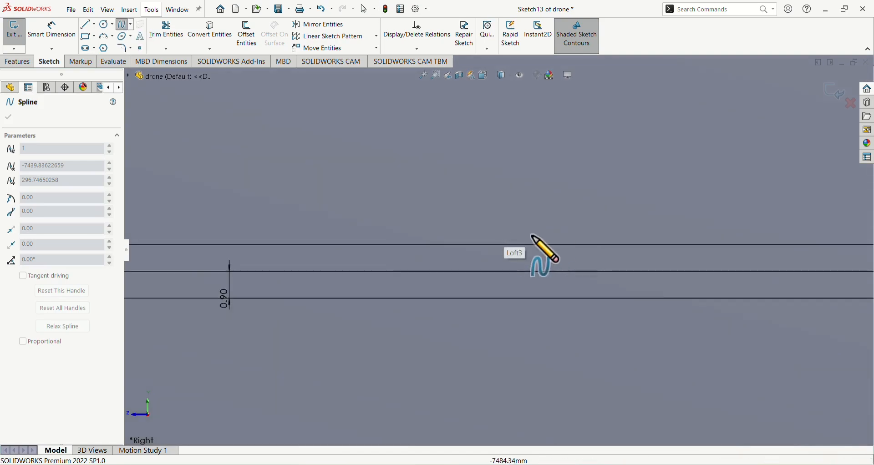
scroll(514, 236, "up", 8)
scroll(631, 249, "down", 7)
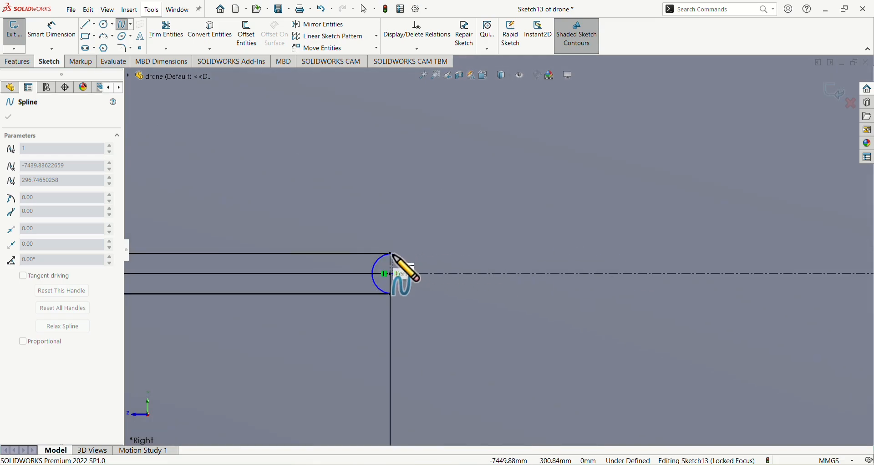
key("Escape")
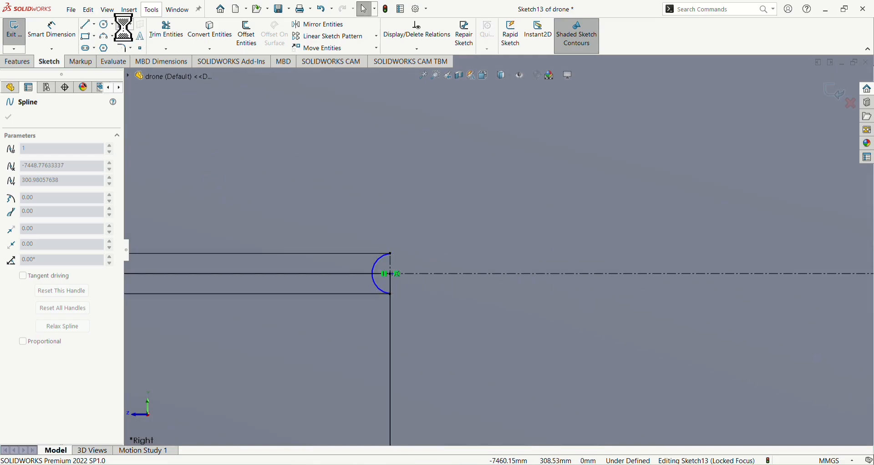
Draw a two-point spline from the nose arc's upper endpoint to the rear endpoint of the 1098.70 mm construction line
left_click(390, 253)
scroll(406, 271, "up", 8)
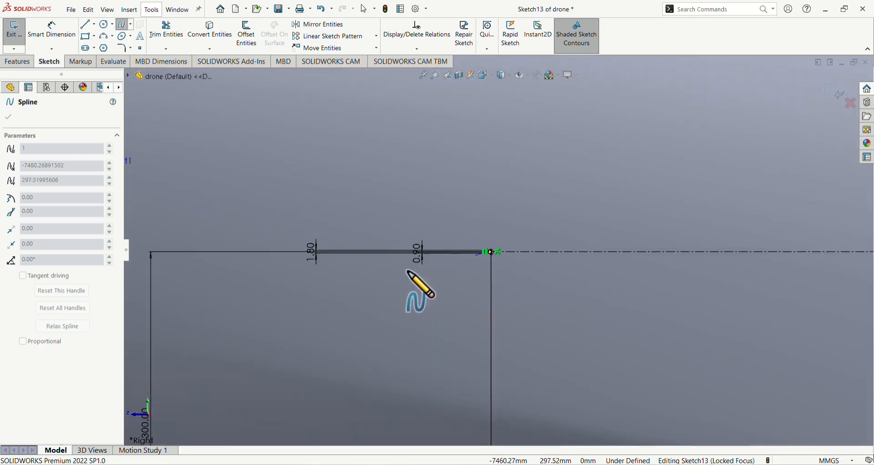
scroll(408, 273, "up", 5)
scroll(751, 248, "down", 3)
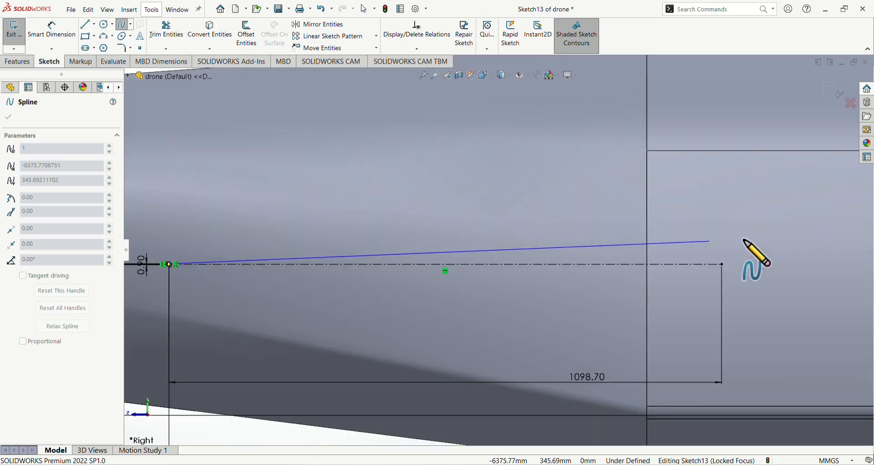
left_click(722, 264)
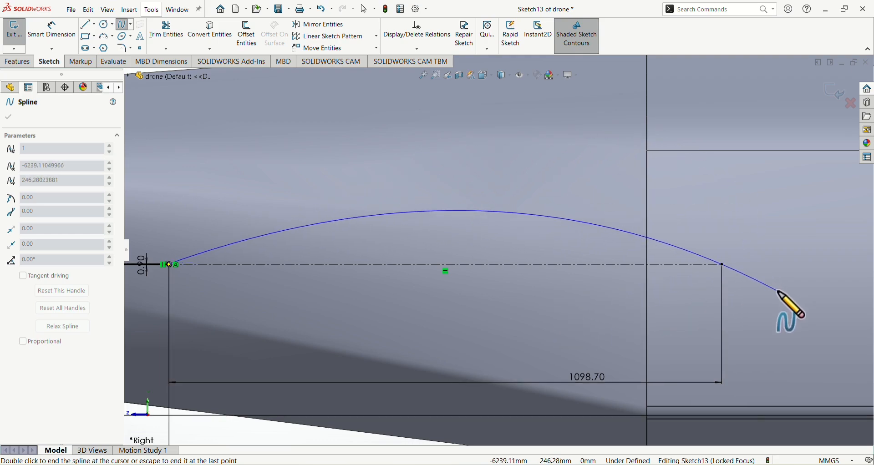
key("Escape")
Select the two-point spline along the 1098.70 mm construction line and delete it
scroll(650, 275, "down", 5)
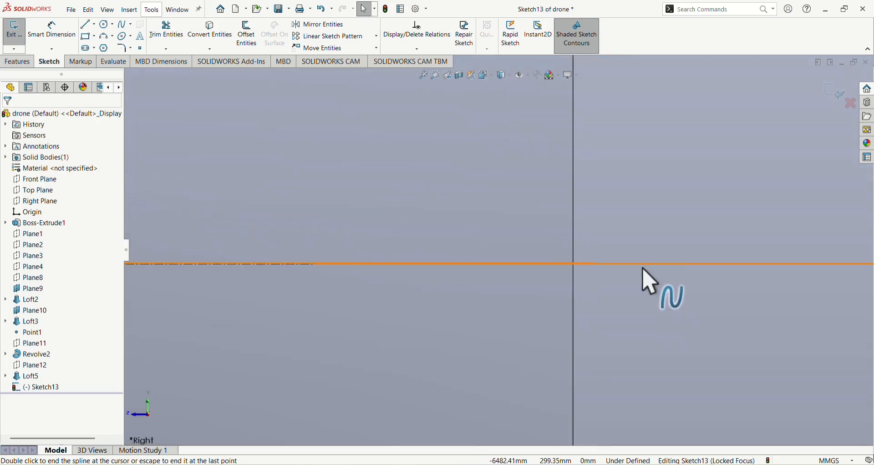
scroll(637, 262, "down", 4)
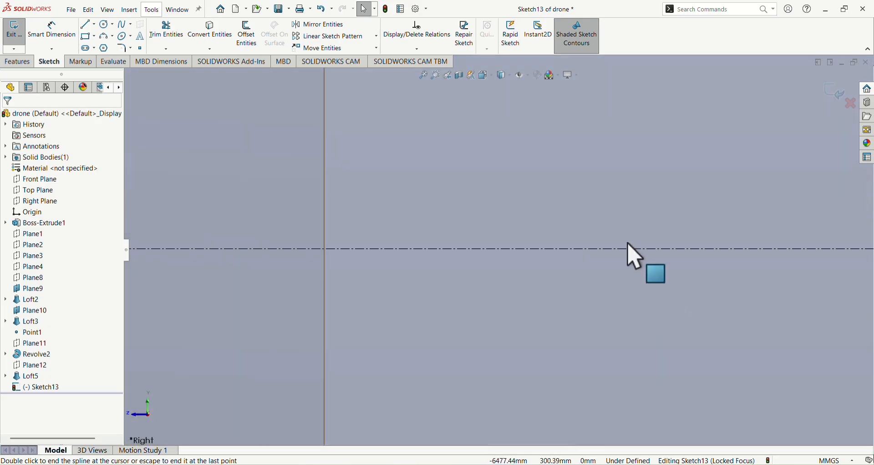
left_click(499, 250)
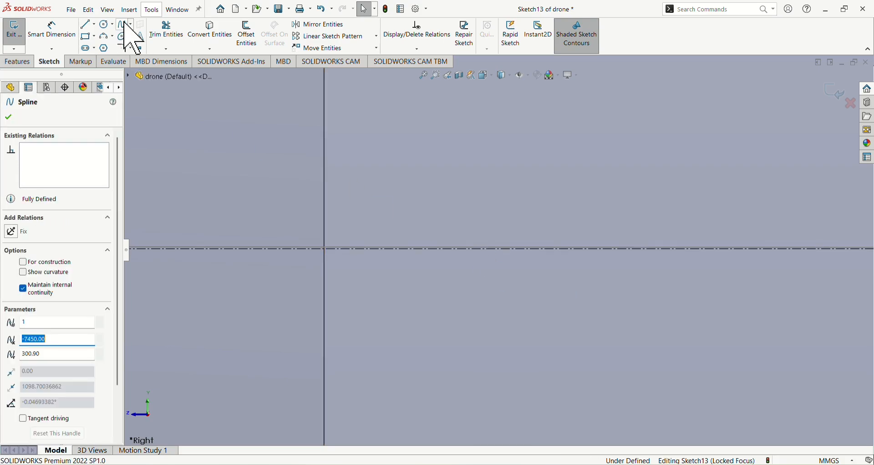
key("Escape")
left_click(369, 251)
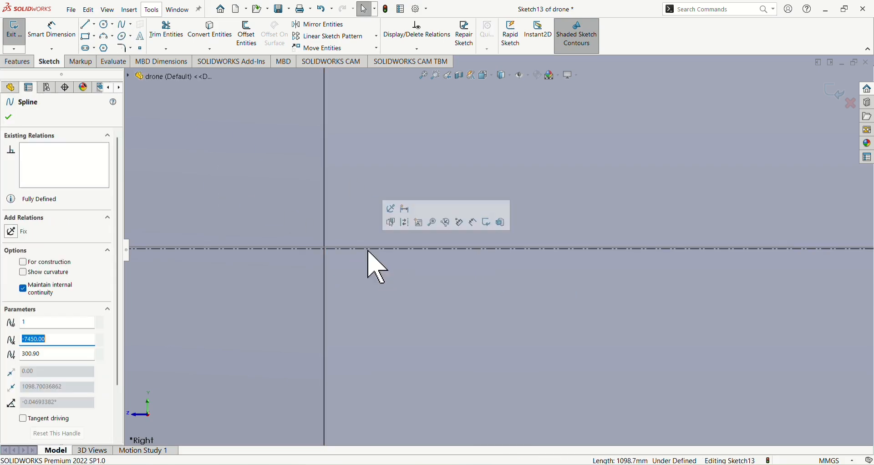
key("Escape")
scroll(394, 248, "down", 2)
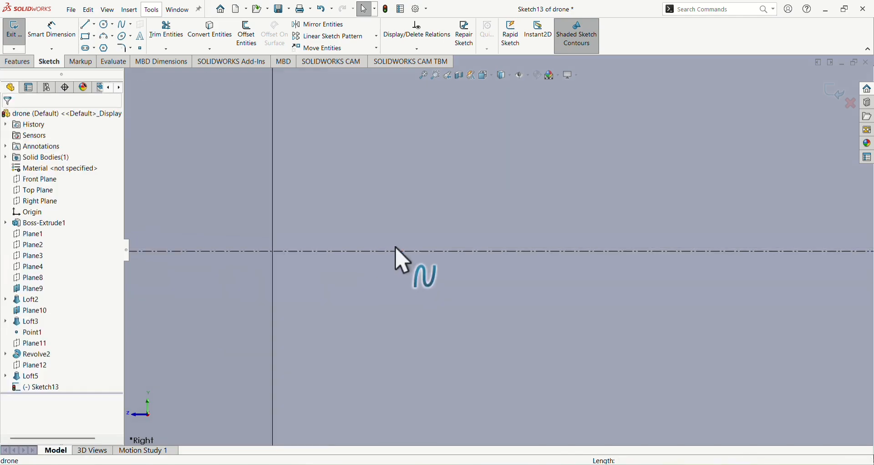
left_click(396, 249)
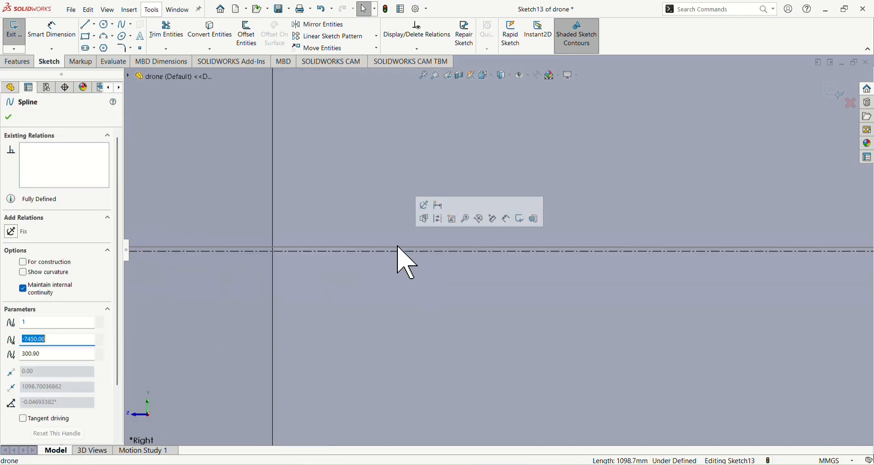
key("Escape")
scroll(399, 253, "up", 5)
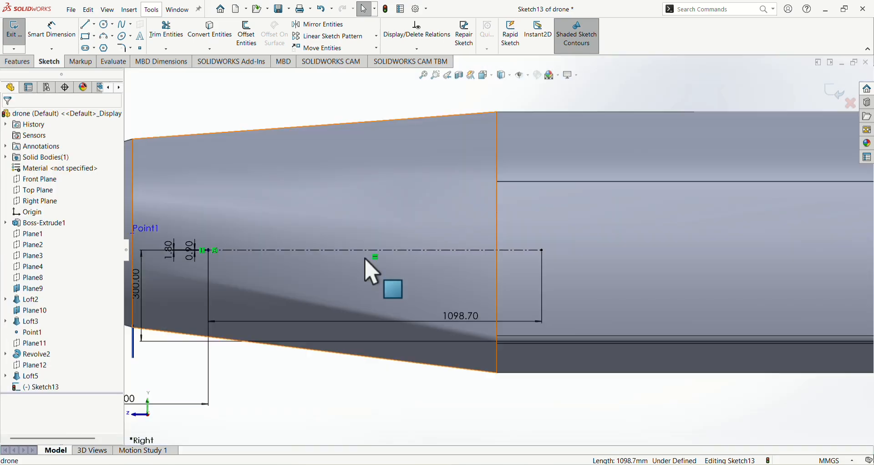
Draw a spline from the nose arc's upper endpoint through a point above the construction line and its rear endpoint, back to the arc's lower endpoint
scroll(341, 258, "down", 6)
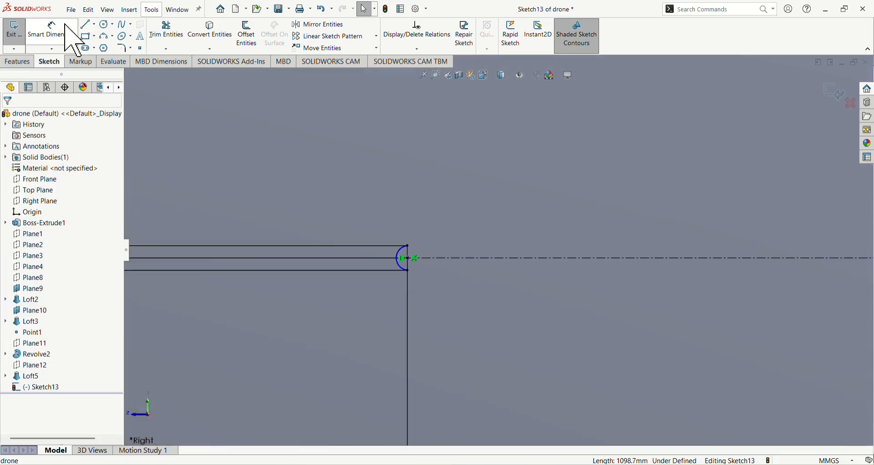
left_click(125, 26)
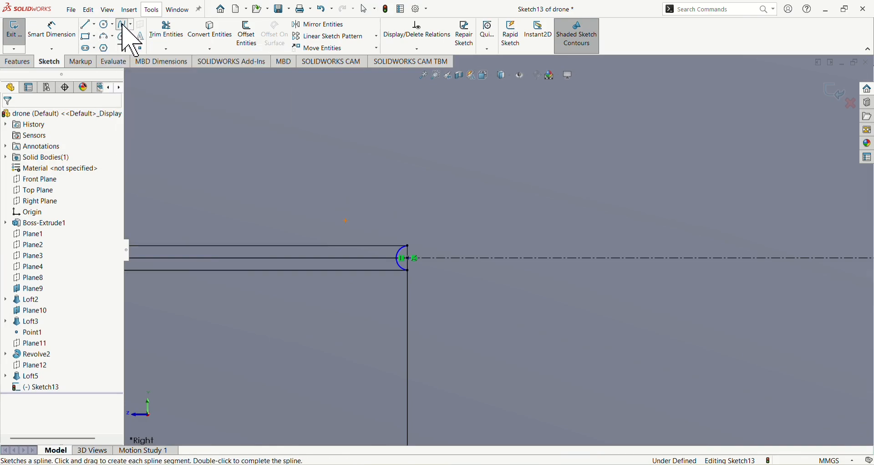
scroll(414, 248, "down", 4)
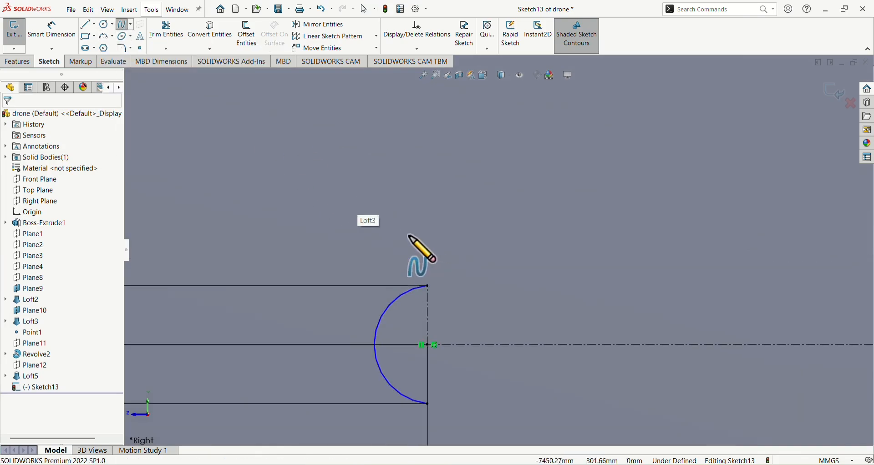
left_click(427, 285)
scroll(397, 250, "up", 10)
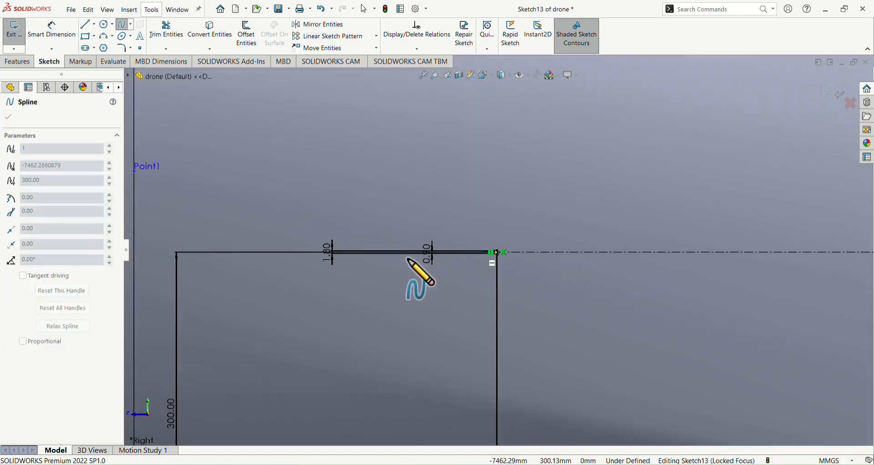
scroll(412, 269, "up", 5)
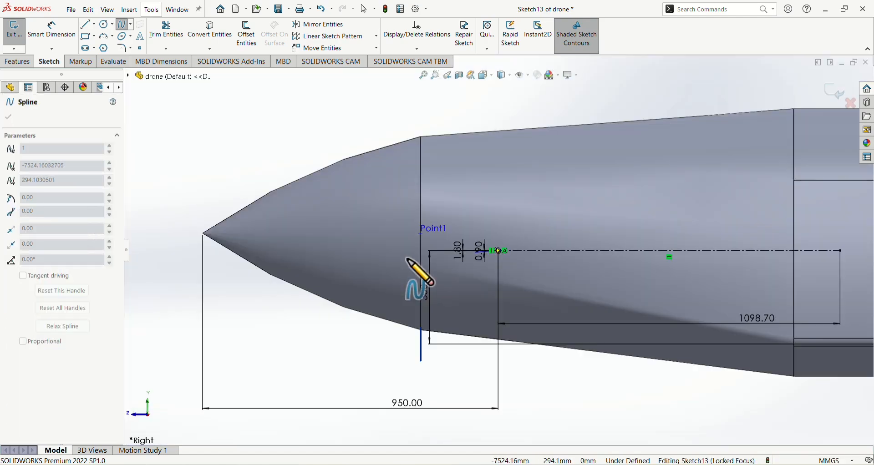
left_click(671, 231)
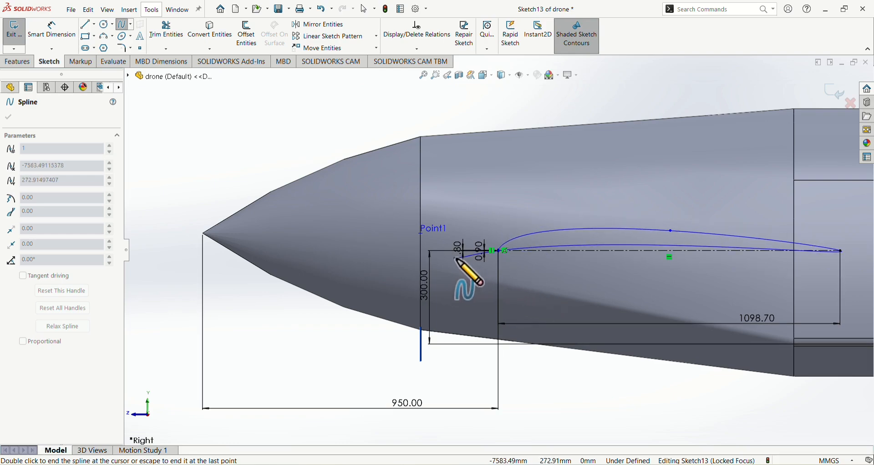
left_click(500, 251)
scroll(628, 253, "up", 4)
scroll(679, 254, "down", 9)
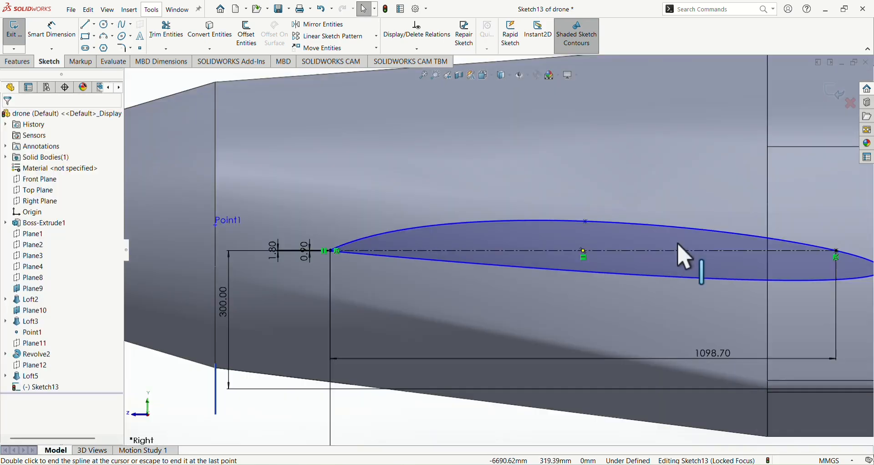
scroll(616, 259, "up", 5)
key("Escape")
Try to reshape the airfoil spline's rear end with the tangent handle at its rear point
left_click(501, 272)
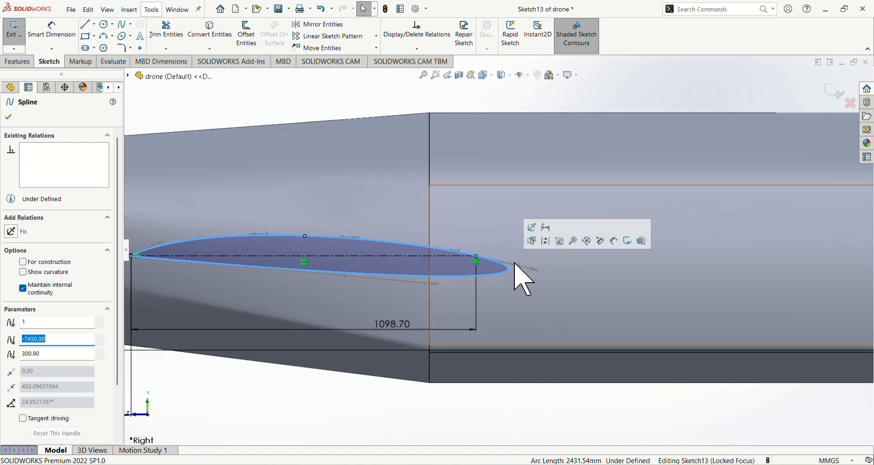
left_click_drag(519, 266, 471, 279)
scroll(546, 269, "up", 3)
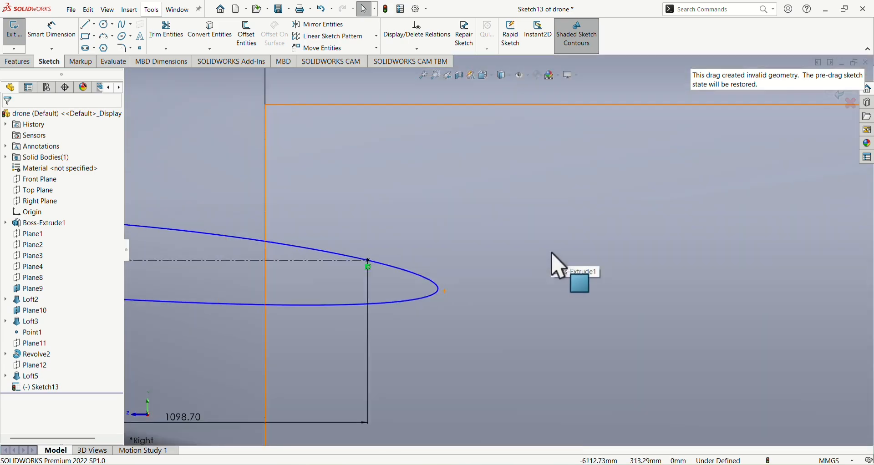
scroll(557, 267, "down", 5)
Adjust the tangent handle at the spline's upper nose endpoint so the upper curve leaves the arc at a shallower angle
scroll(370, 268, "up", 5)
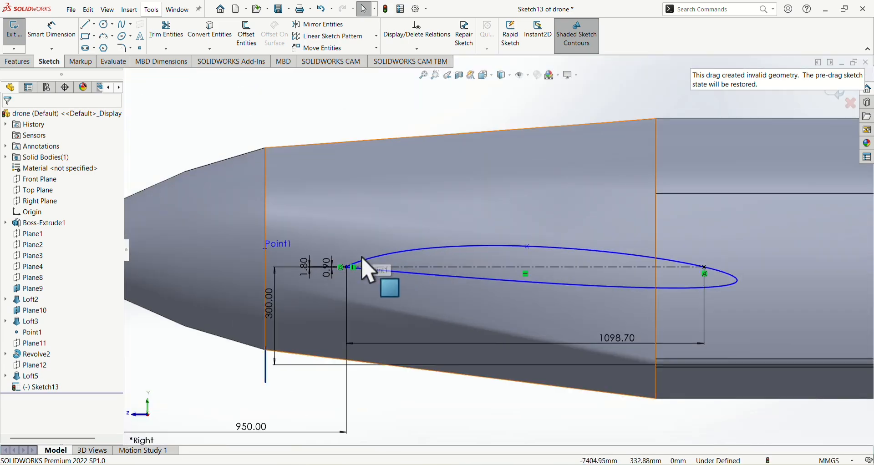
scroll(367, 268, "up", 5)
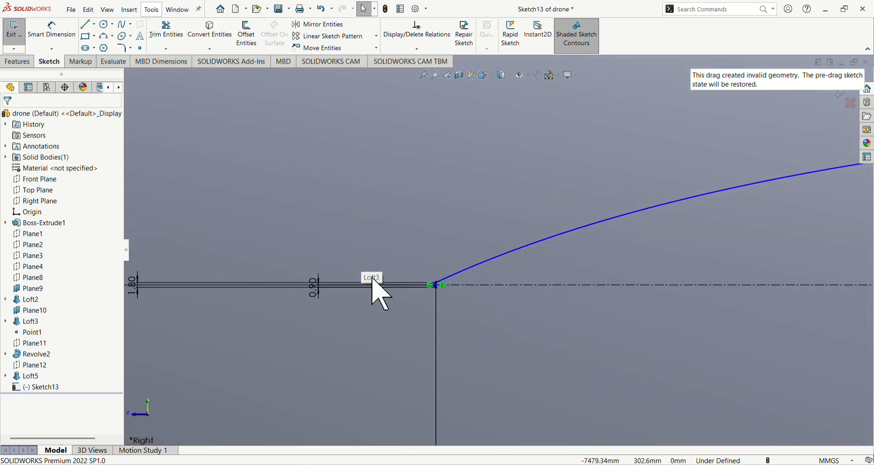
left_click(457, 279)
scroll(440, 270, "down", 3)
left_click_drag(549, 230, 553, 248)
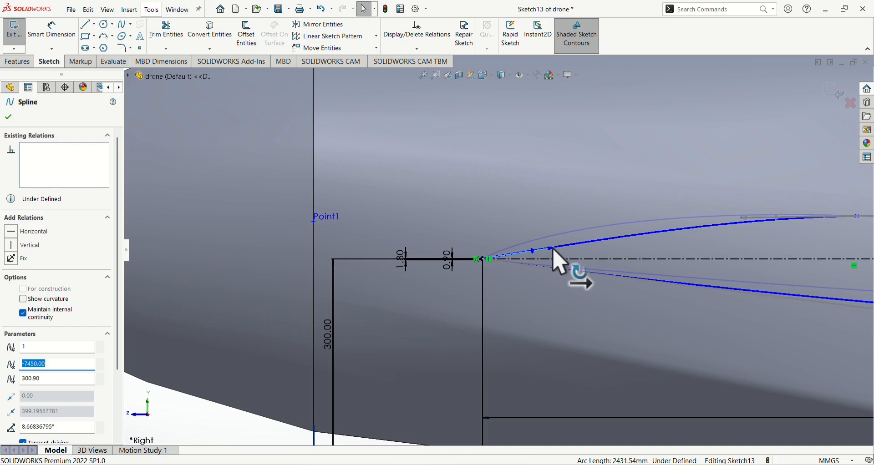
Reshape the airfoil spline with the tangent handles at its rear point and lower nose endpoint so the rear end is rounded
left_click(579, 284)
scroll(528, 280, "down", 5)
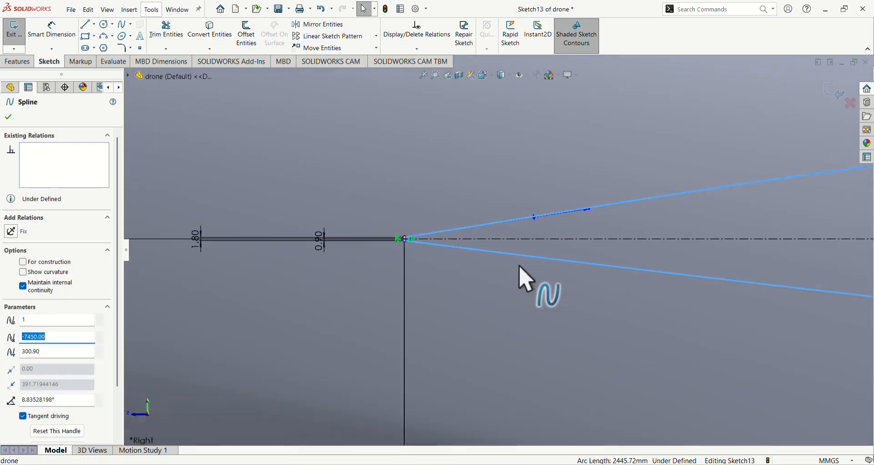
scroll(521, 277, "up", 5)
scroll(571, 270, "down", 2)
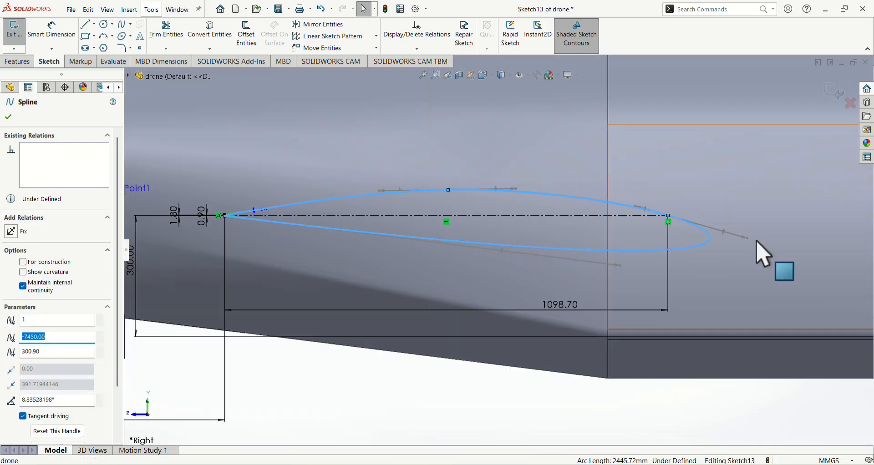
left_click_drag(748, 240, 663, 261)
left_click_drag(444, 316, 468, 250)
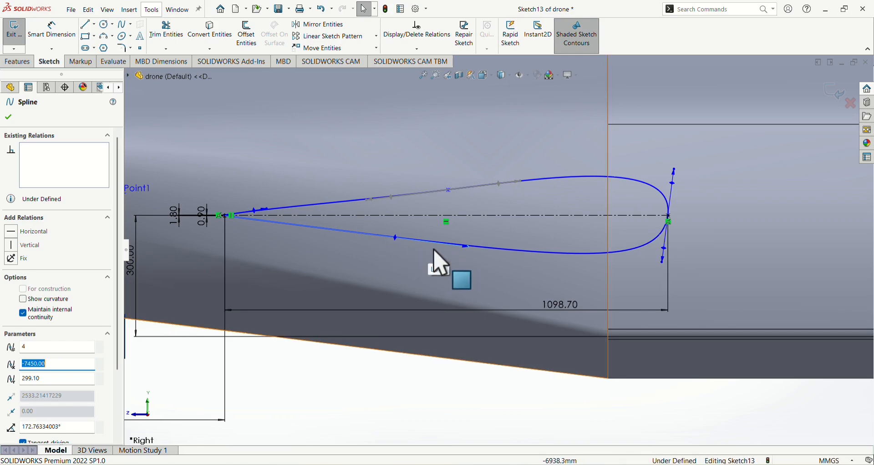
Make the tangent handle at the spline's rear point vertical and exit the sketch
left_click_drag(672, 183, 673, 184)
left_click(12, 244)
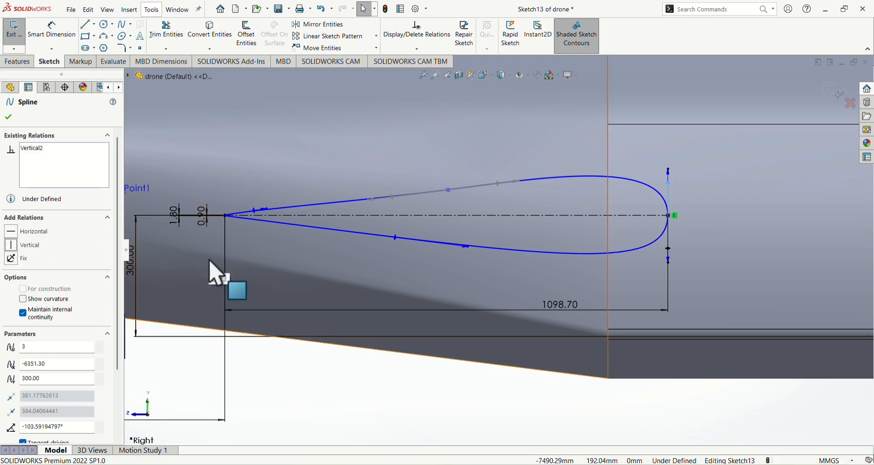
left_click(14, 32)
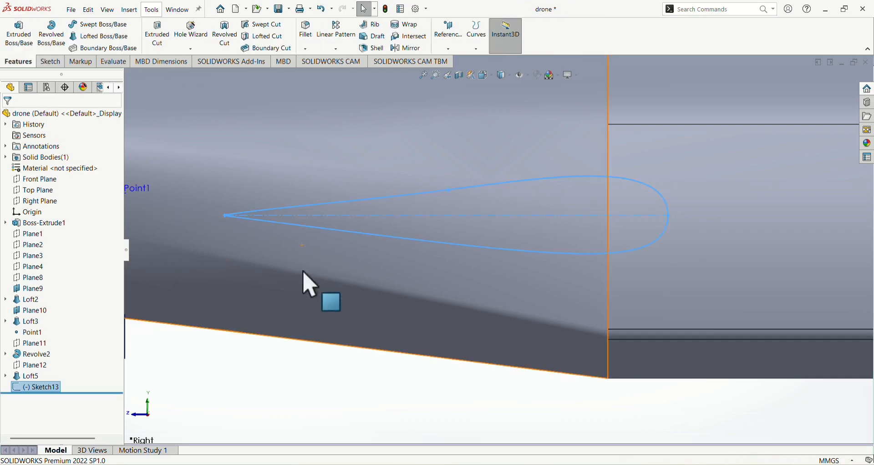
Show Plane11 to check its position around the drone's nose, and hide it again
scroll(310, 284, "up", 5)
mouse_move(355, 283)
middle_mouse_down()
mouse_move(384, 292)
mouse_move(350, 307)
middle_mouse_up()
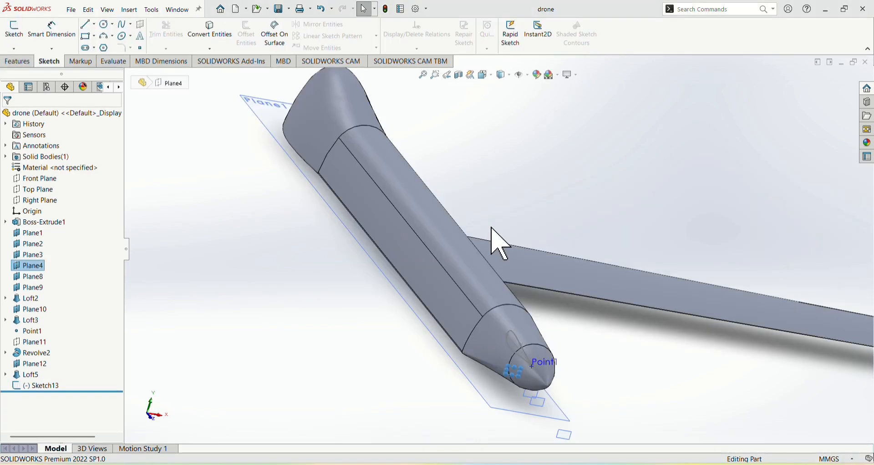
scroll(530, 325, "up", 4)
scroll(526, 322, "down", 8)
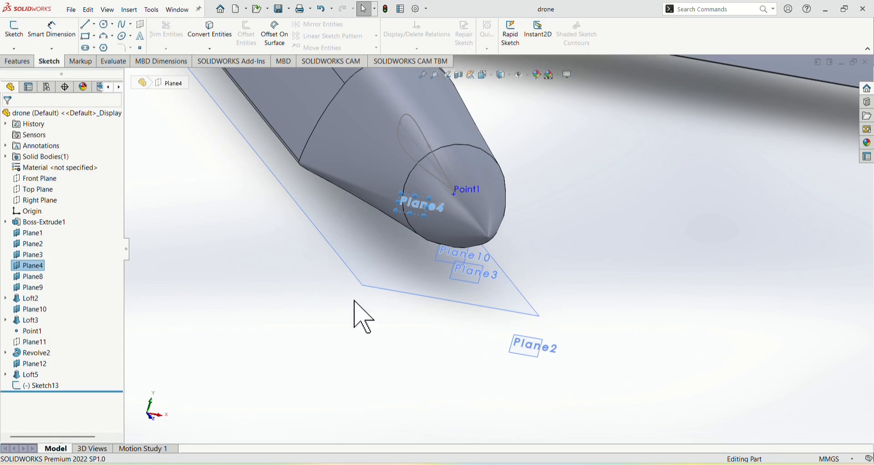
left_click(36, 344)
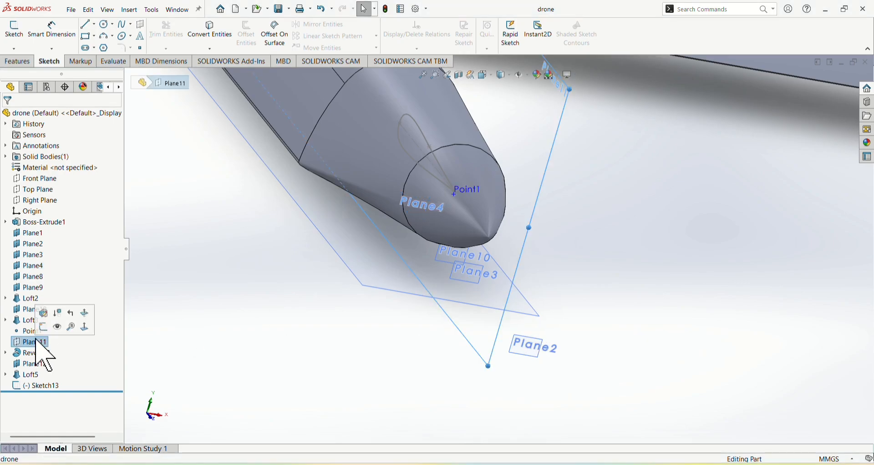
scroll(263, 322, "up", 5)
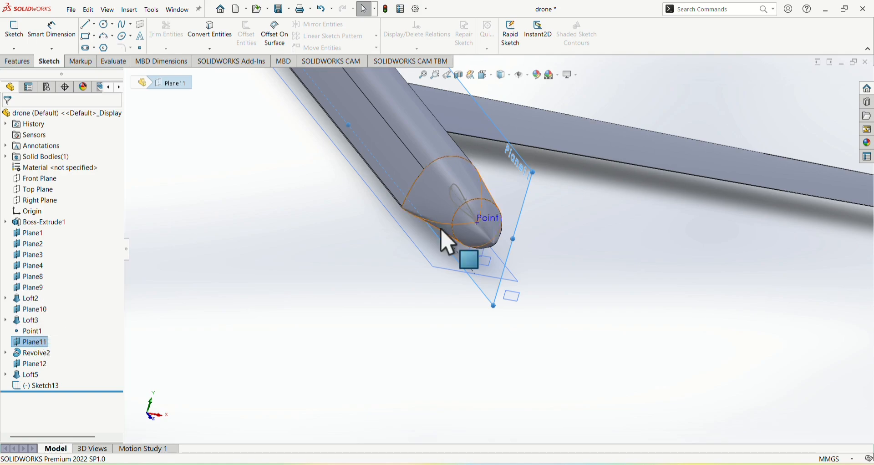
left_click(478, 224)
right_click(502, 267)
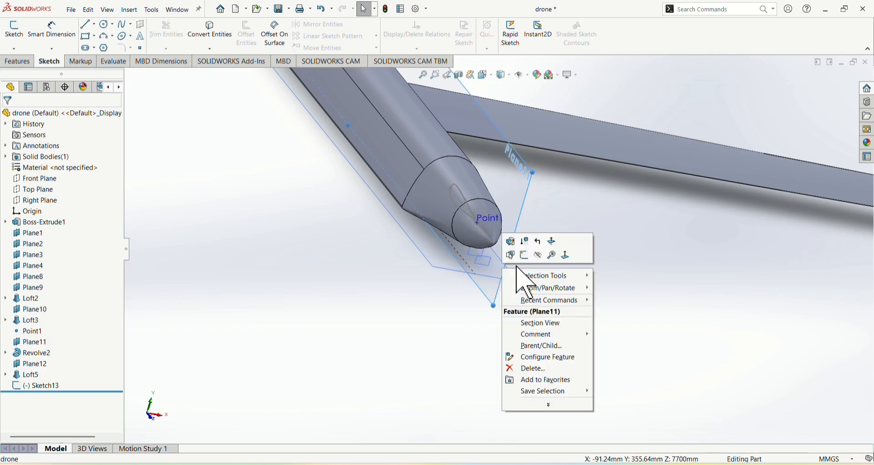
left_click(539, 255)
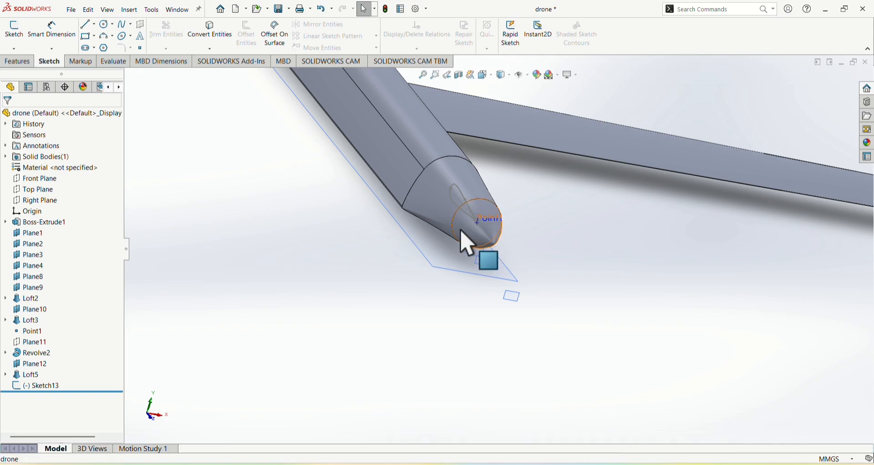
Show Sketch10, the profile sketch of the nose cone's Revolve2 feature
left_click(471, 242)
scroll(480, 248, "down", 5)
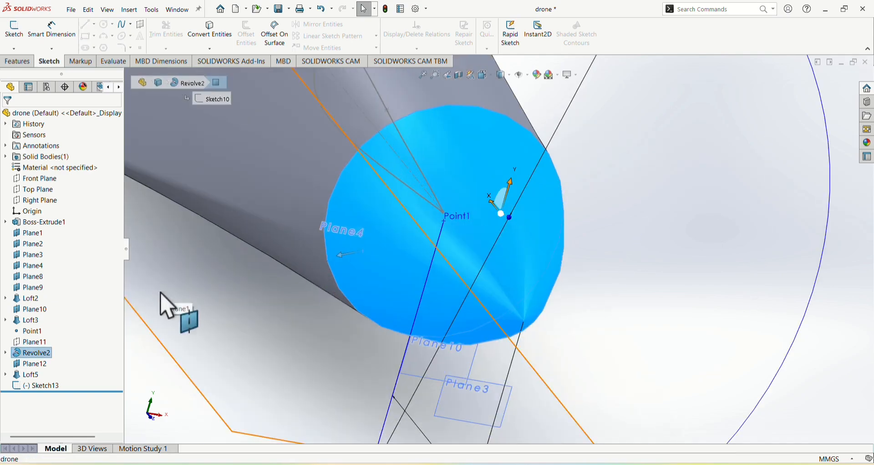
left_click(23, 367)
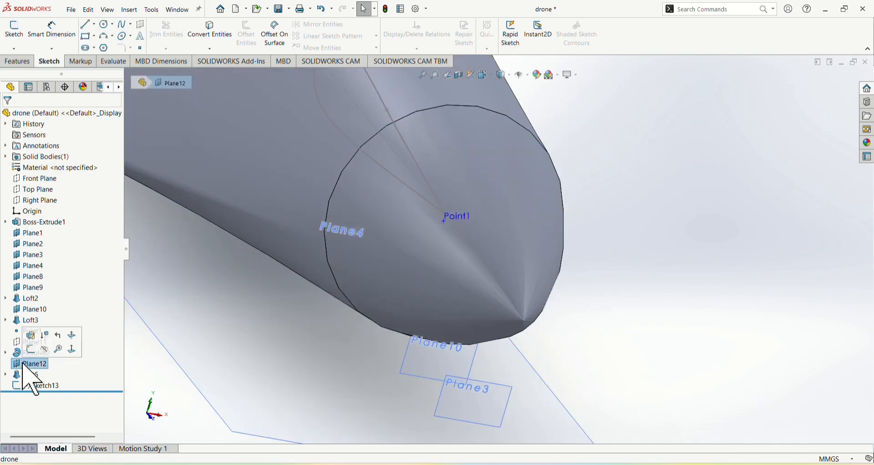
left_click(6, 353)
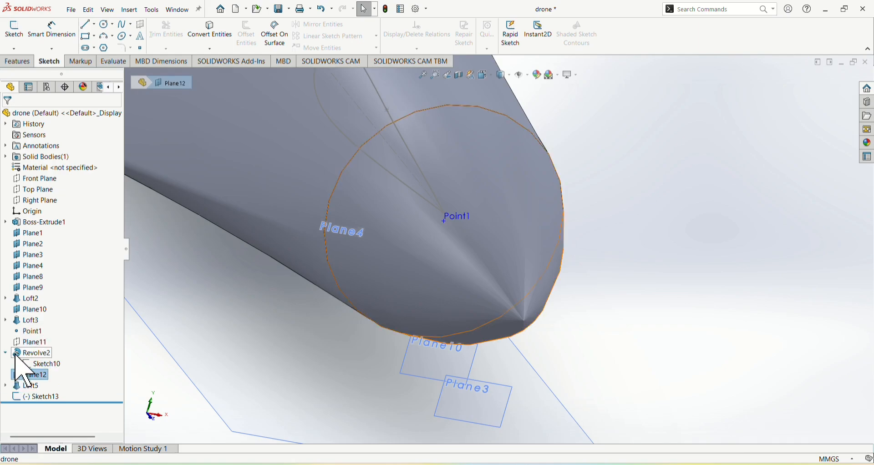
left_click(48, 363)
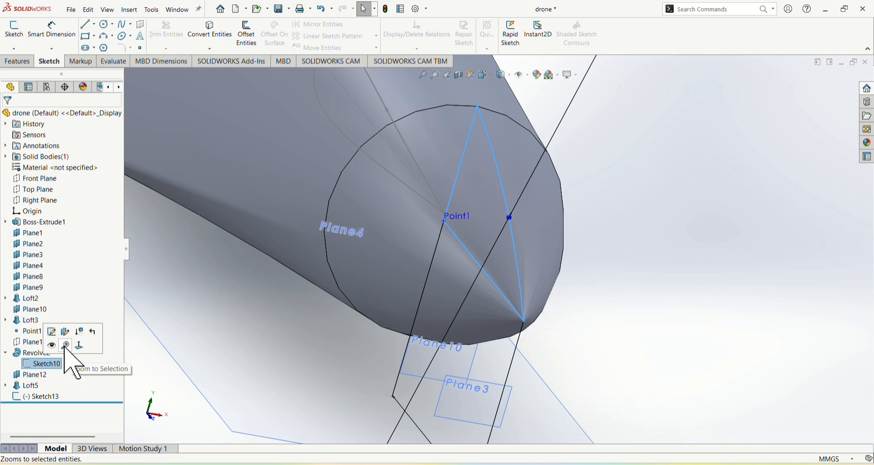
left_click(51, 346)
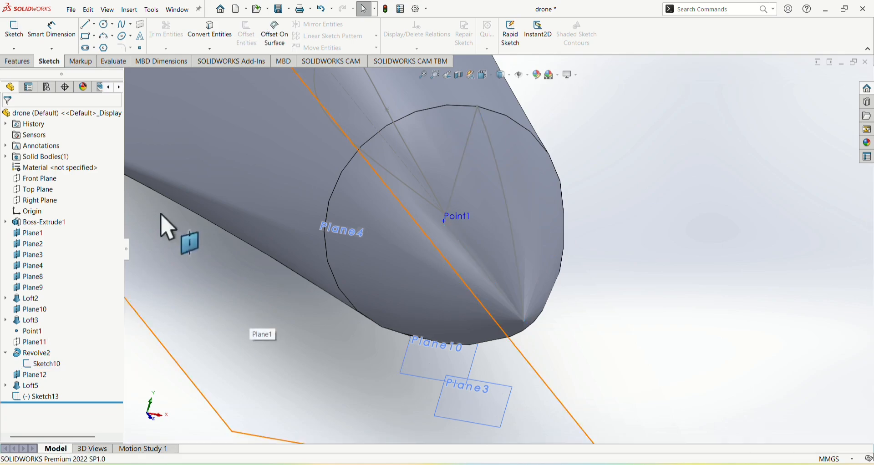
left_click(13, 27)
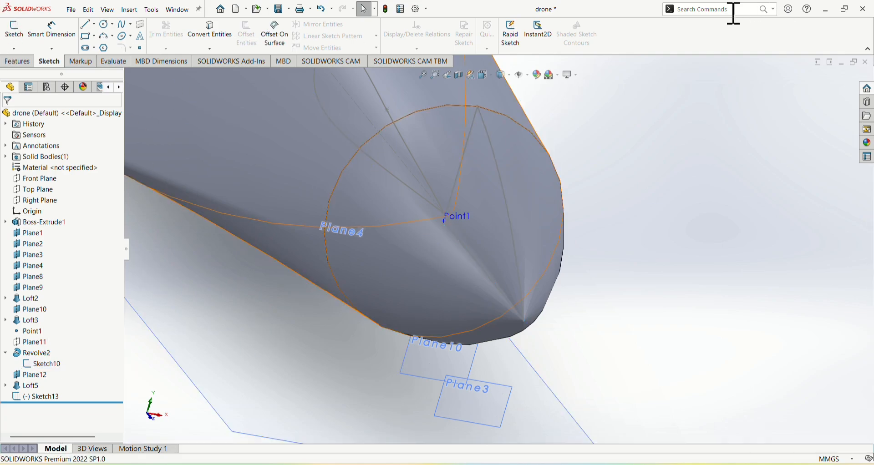
left_click(129, 10)
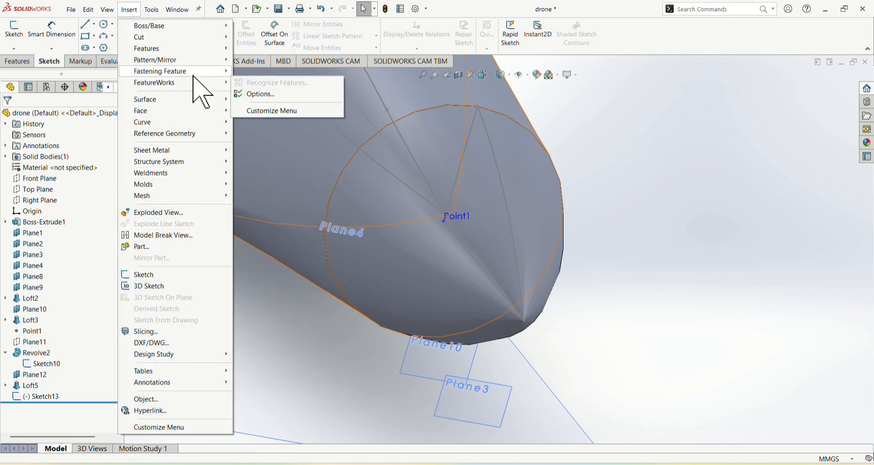
mouse_move(194, 73)
mouse_move(179, 177)
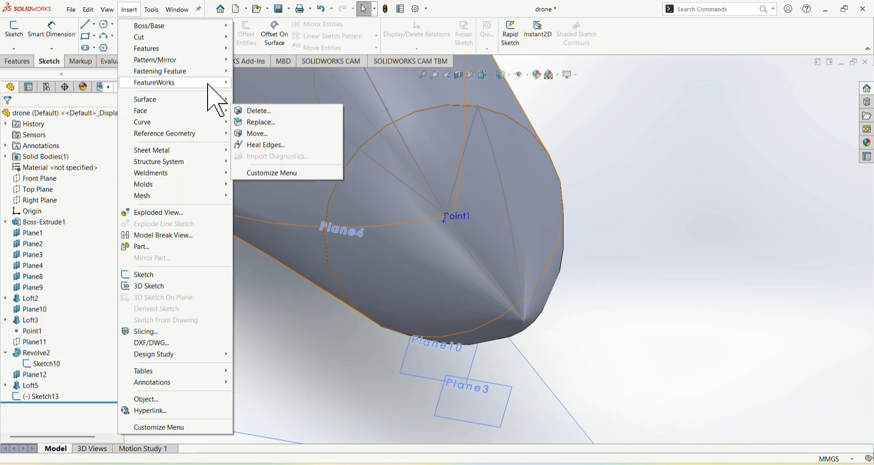
mouse_move(216, 96)
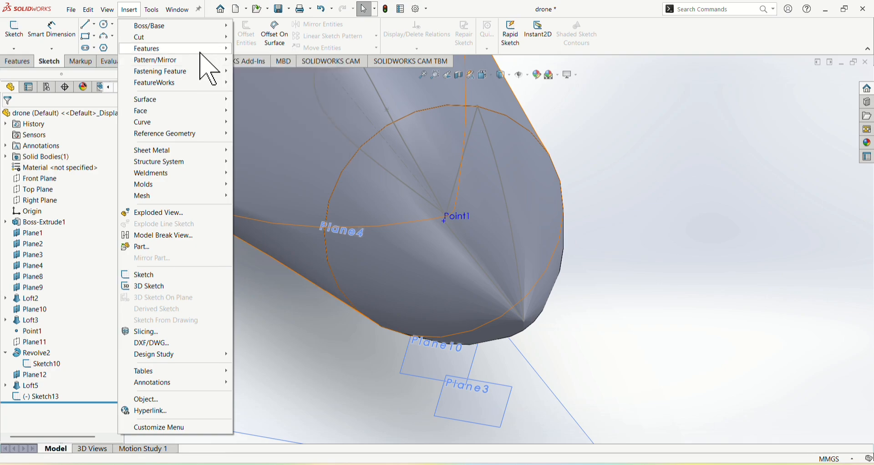
mouse_move(201, 40)
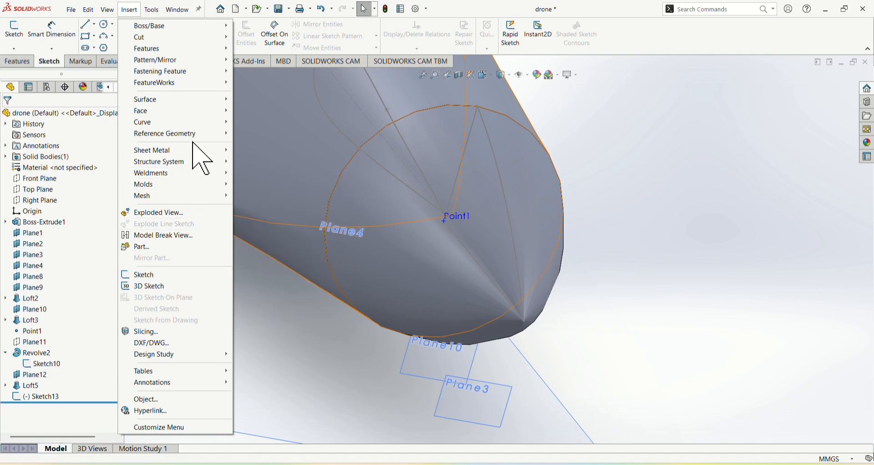
mouse_move(185, 158)
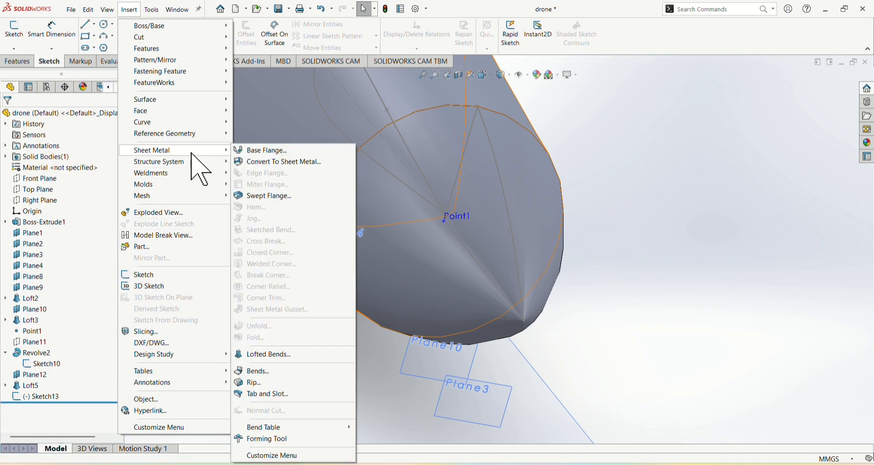
Create a reference plane coincident with Line1 of Sketch10 at the nose and perpendicular to the Top Plane
left_click(704, 10)
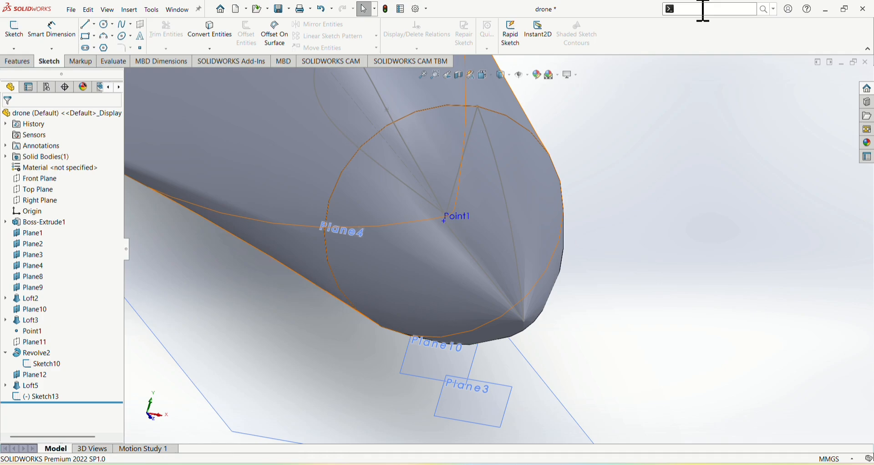
type("pl")
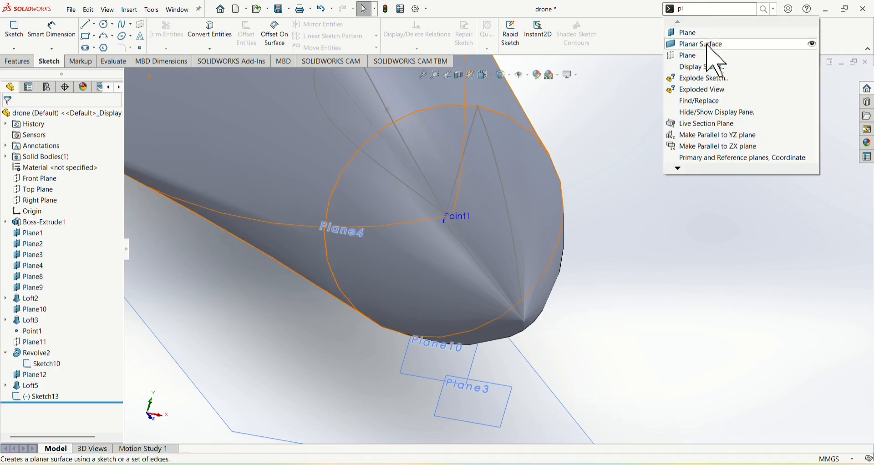
left_click(716, 55)
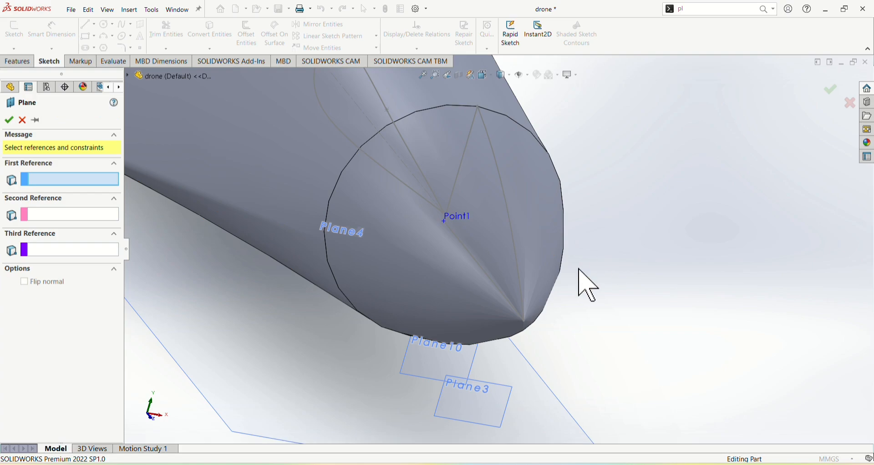
left_click(490, 288)
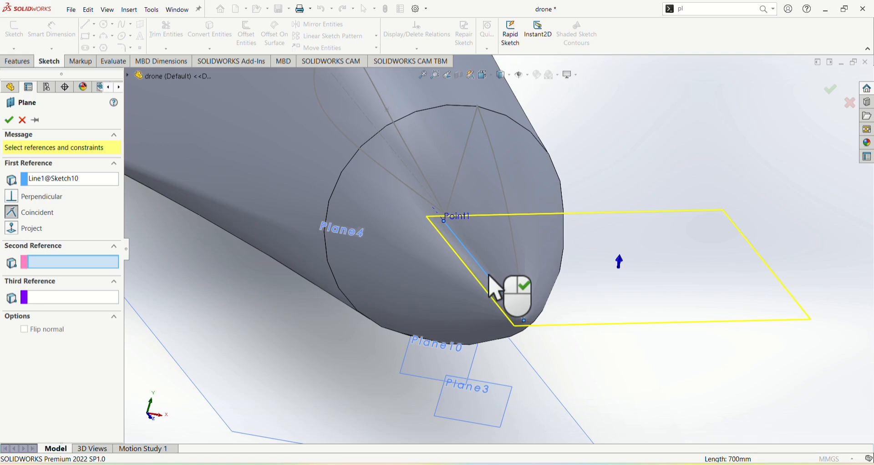
scroll(500, 259, "up", 5)
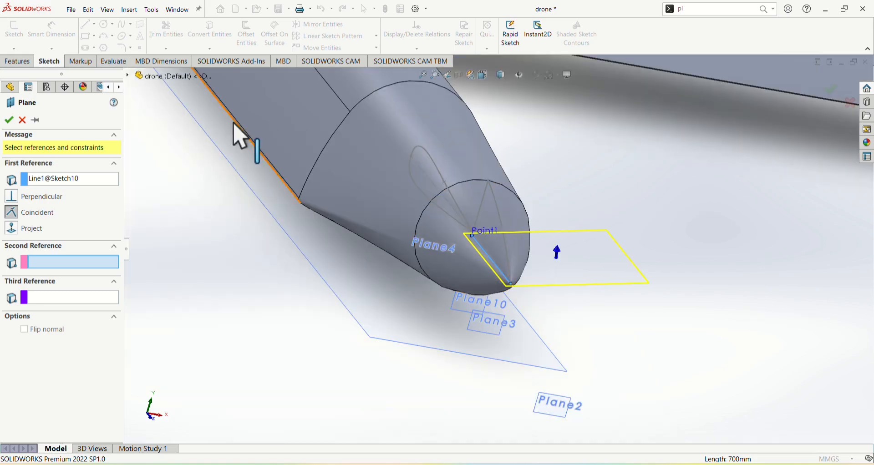
left_click(129, 76)
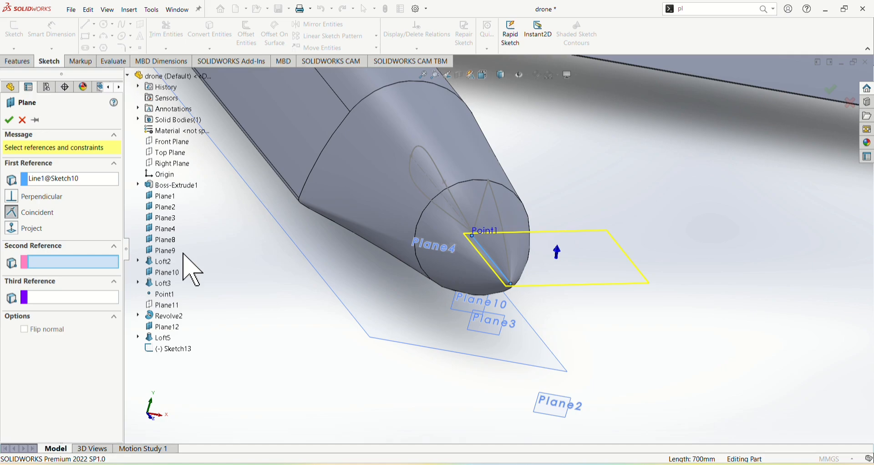
left_click(177, 163)
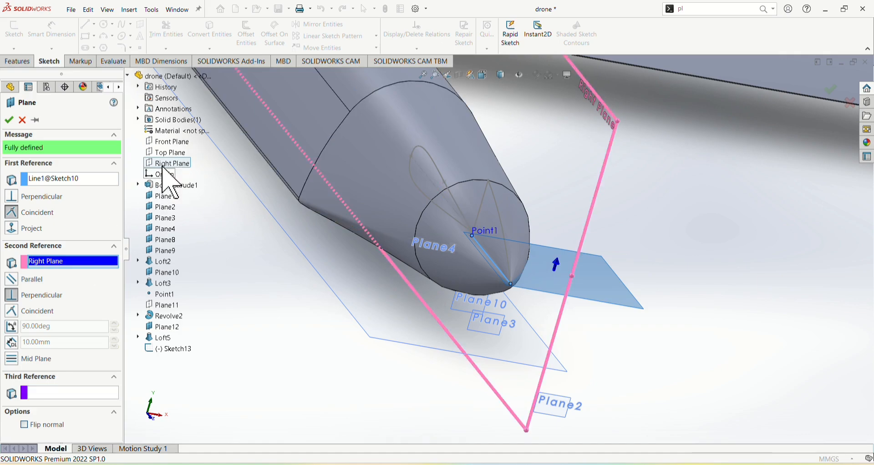
left_click(172, 155)
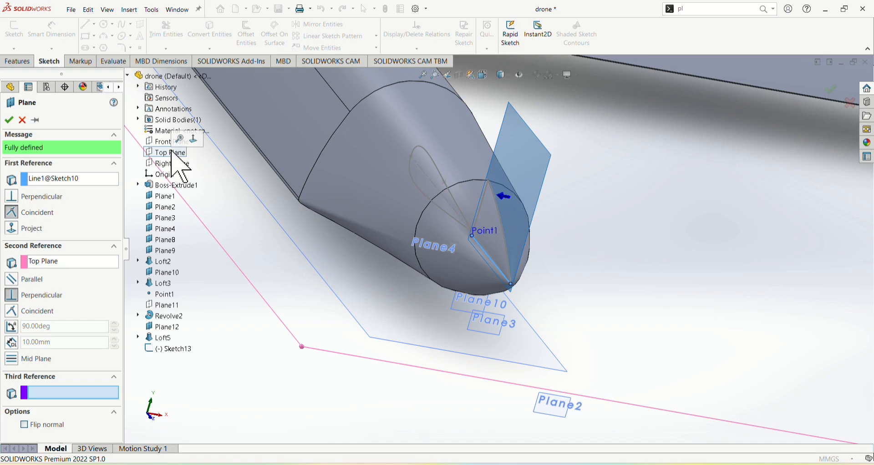
left_click(164, 142)
left_click(162, 143)
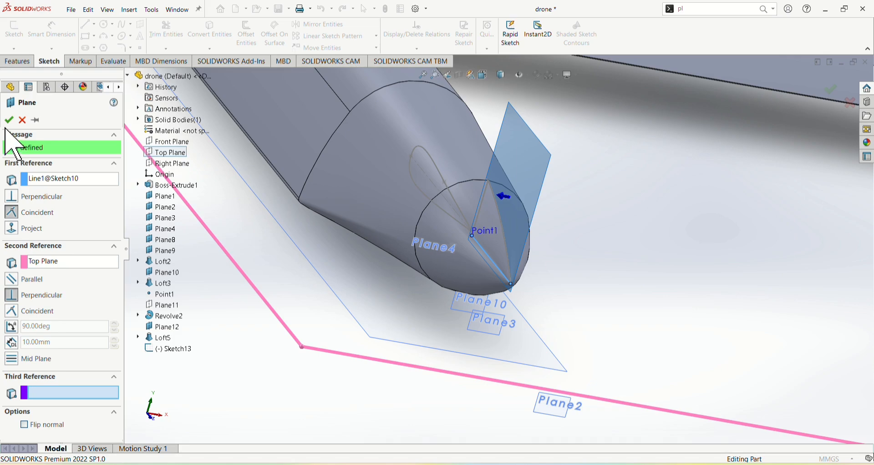
left_click(9, 120)
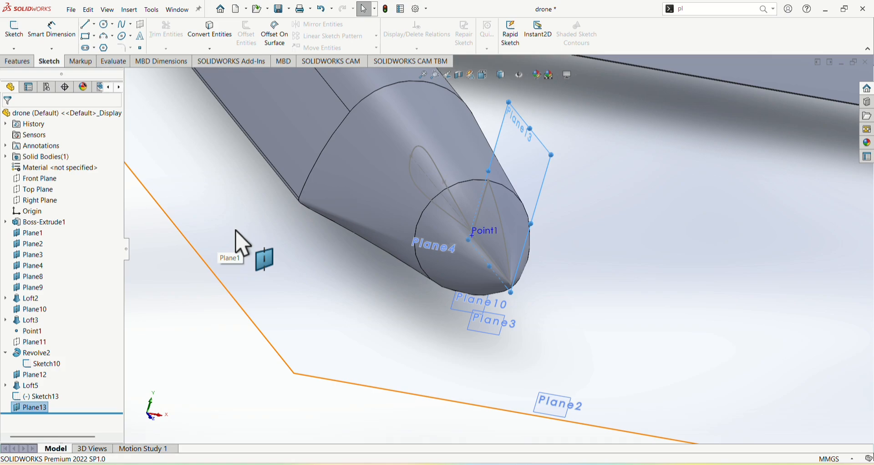
left_click(756, 9)
left_click(732, 35)
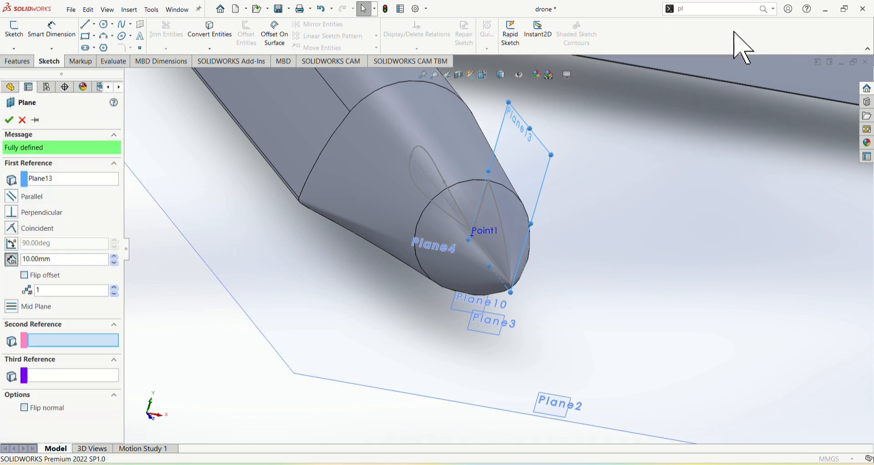
left_click(91, 182)
right_click(116, 179)
left_click(141, 187)
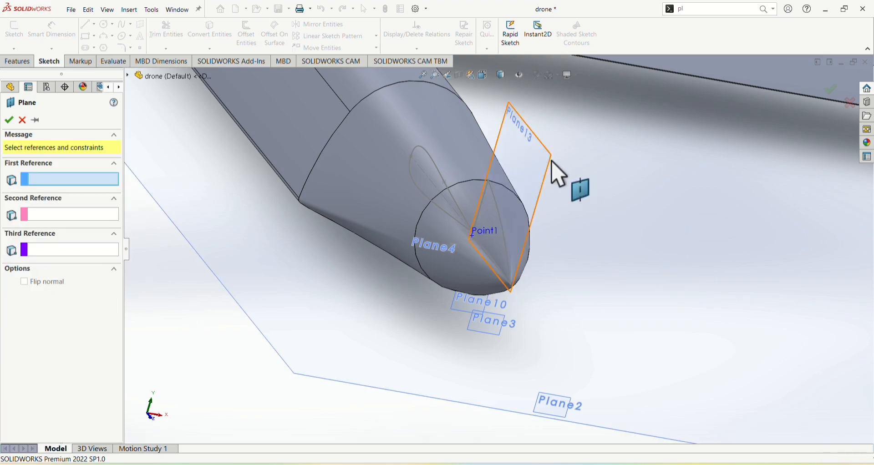
left_click(551, 181)
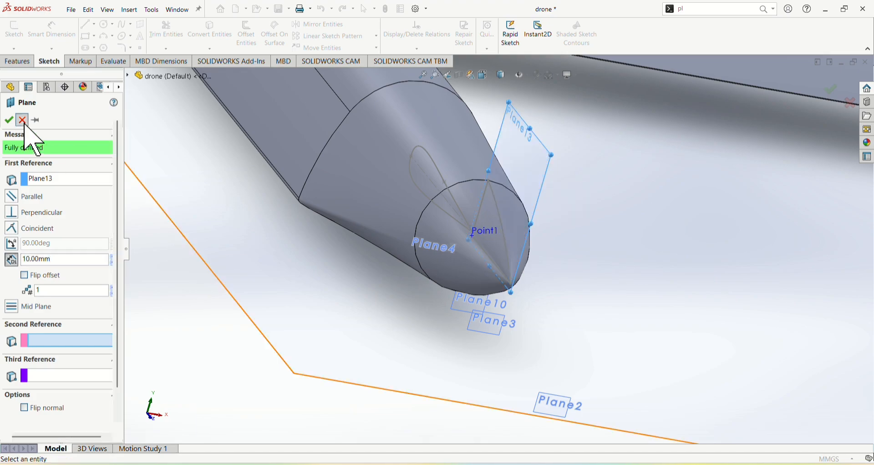
left_click(9, 120)
Edit Plane13 so it lies at a 55° angle to the Top Plane instead of perpendicular
left_click(53, 408)
left_click(67, 379)
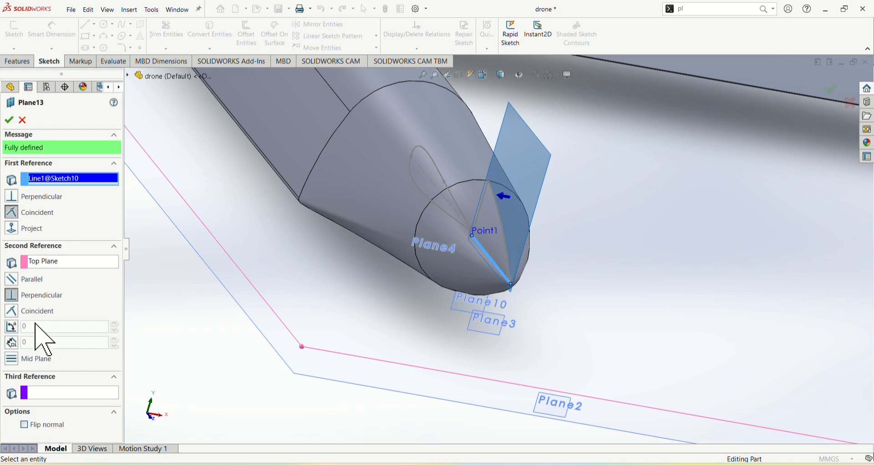
left_click(11, 327)
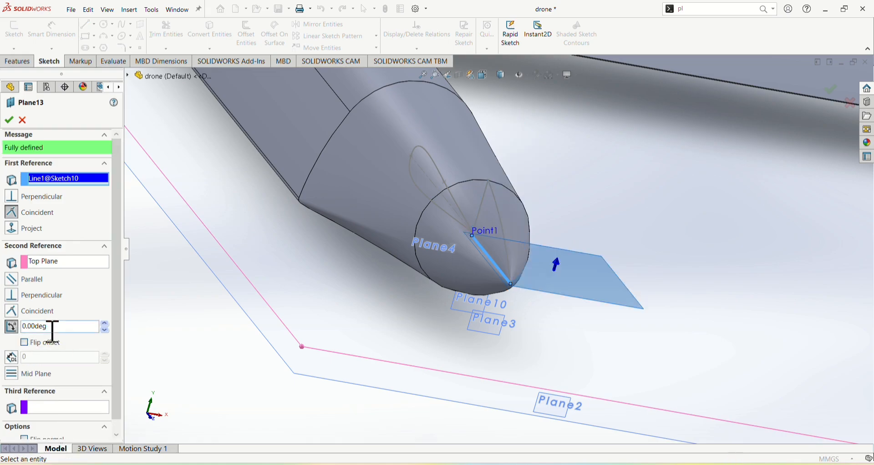
double_click(53, 332)
type("55")
key("Return")
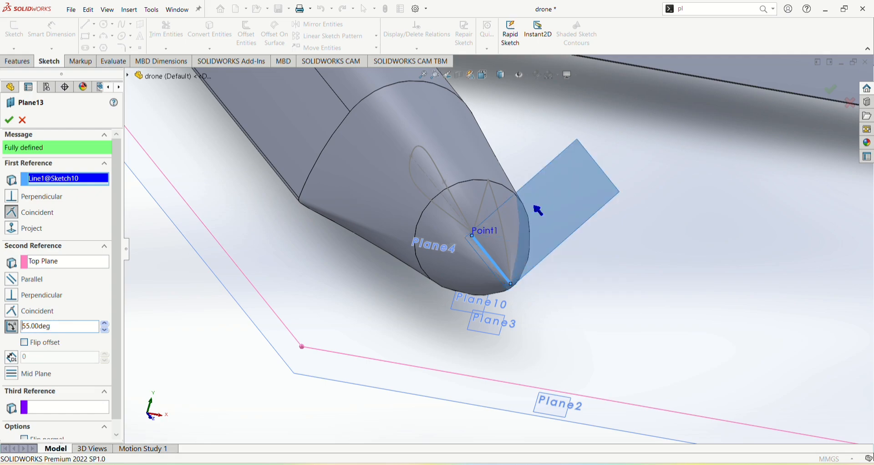
left_click(9, 120)
Create a reference plane parallel to Plane13 at an offset distance of 3000 mm
scroll(211, 238, "up", 5)
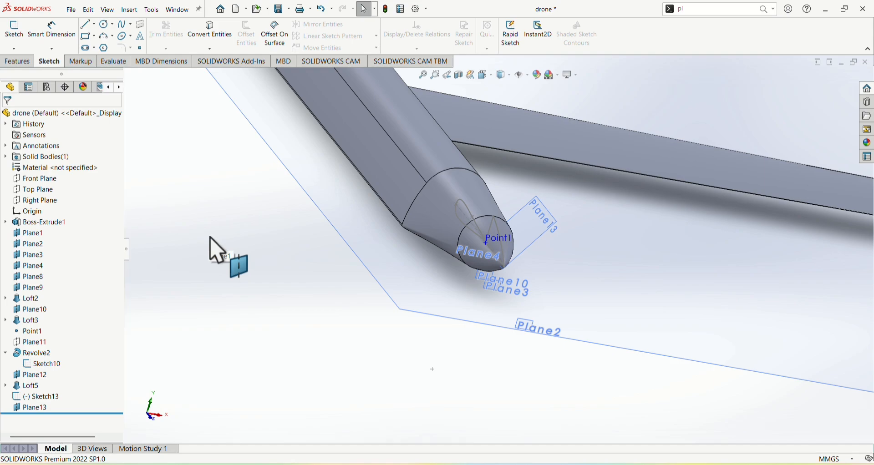
left_click(767, 11)
left_click(739, 33)
scroll(596, 187, "down", 5)
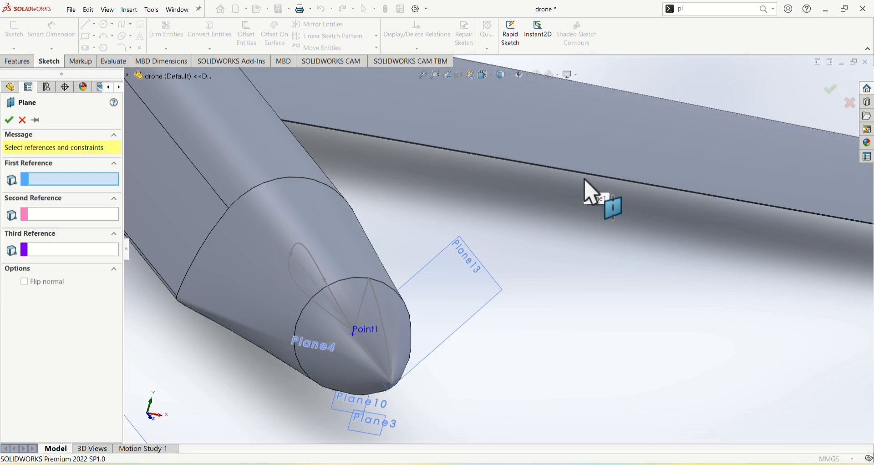
left_click(485, 312)
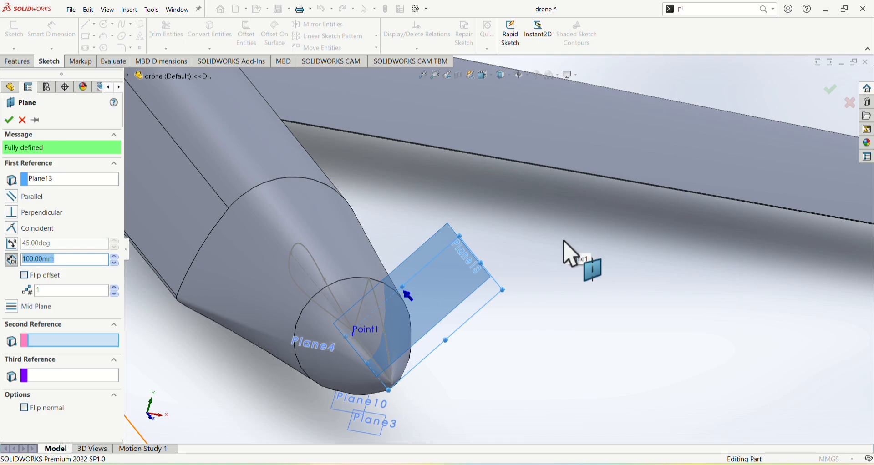
left_click(68, 262)
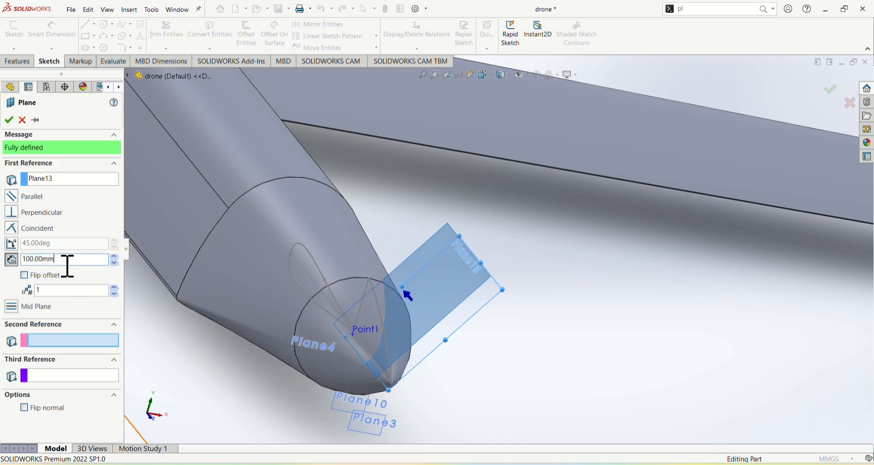
double_click(68, 263)
type("3000")
key("Return")
scroll(228, 265, "up", 5)
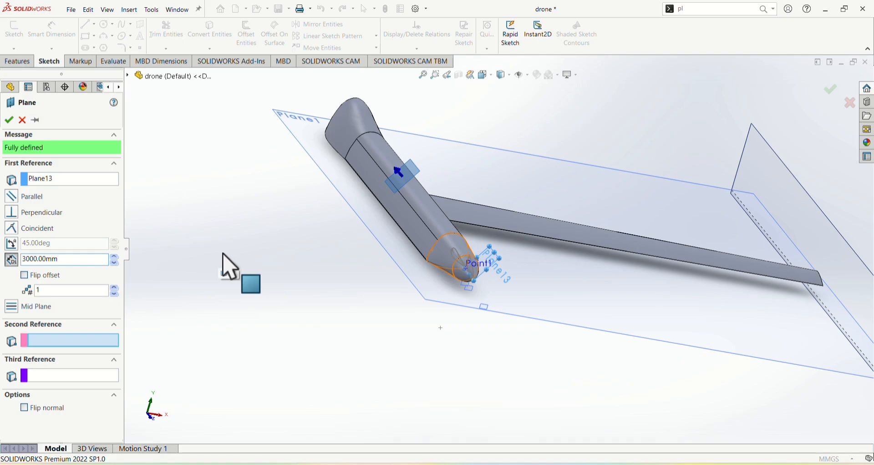
left_click(8, 121)
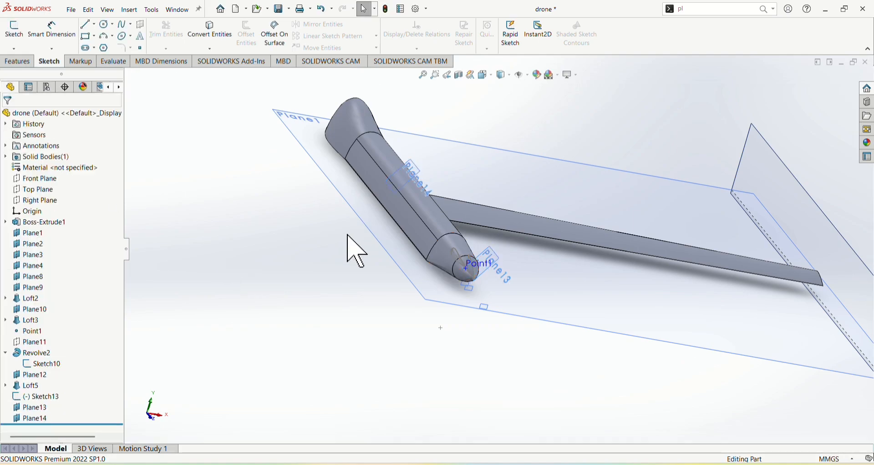
Start a new sketch on Plane14, the plane offset beside the drone's fuselage
middle_click_drag(353, 248, 321, 238)
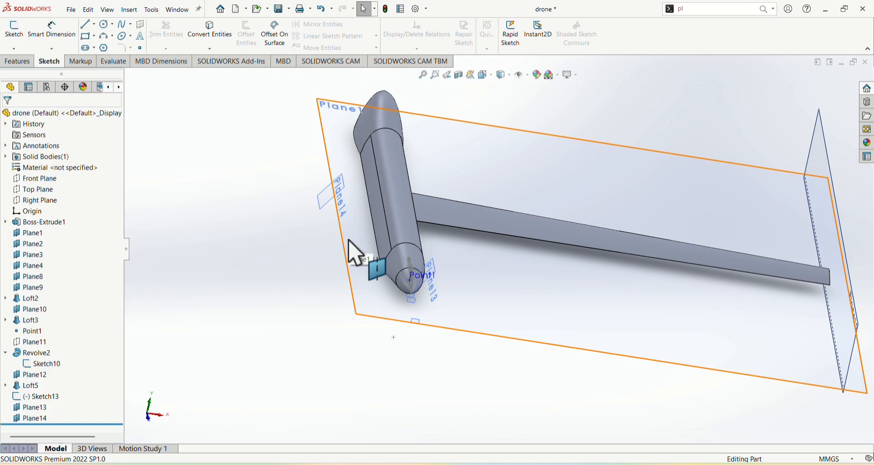
scroll(319, 254, "up", 3)
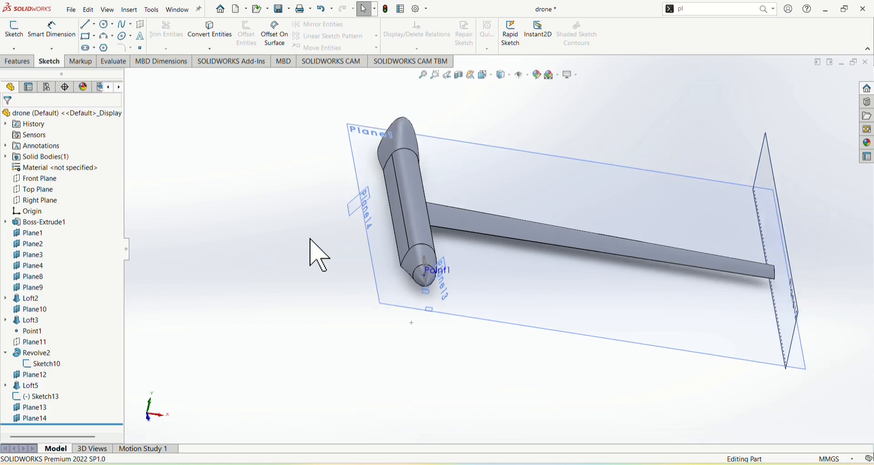
scroll(452, 223, "down", 3)
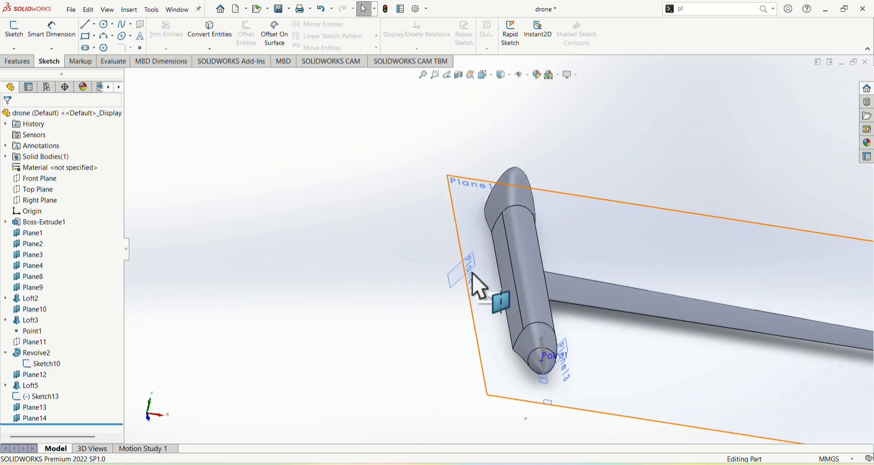
left_click(455, 295)
right_click(462, 291)
left_click(479, 281)
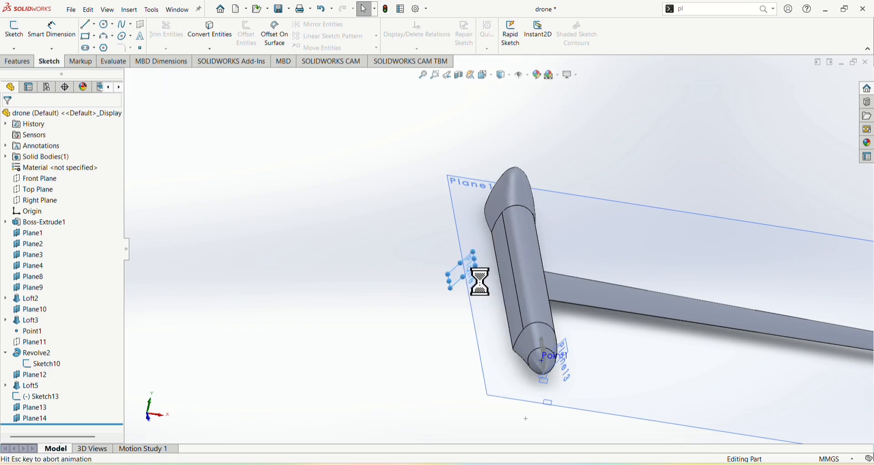
scroll(553, 313, "down", 2)
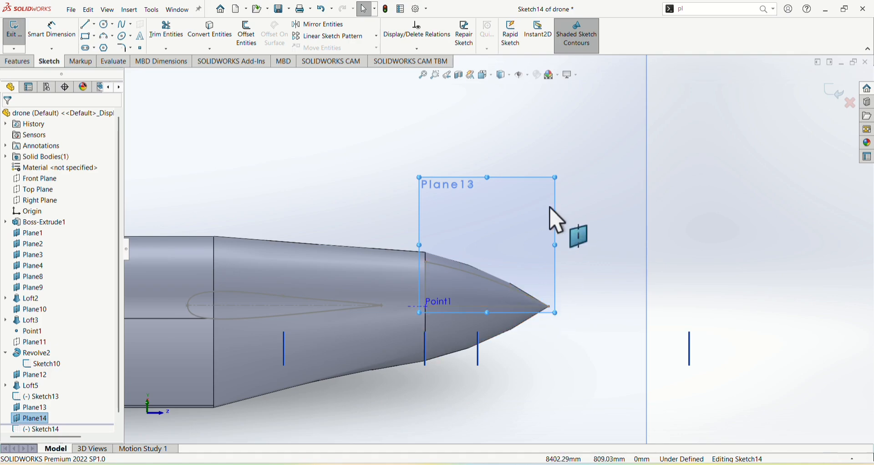
Draw a horizontal construction line slightly above the existing airfoil's chord, running from the front fuselage into the nose cone
left_click(94, 24)
left_click(109, 47)
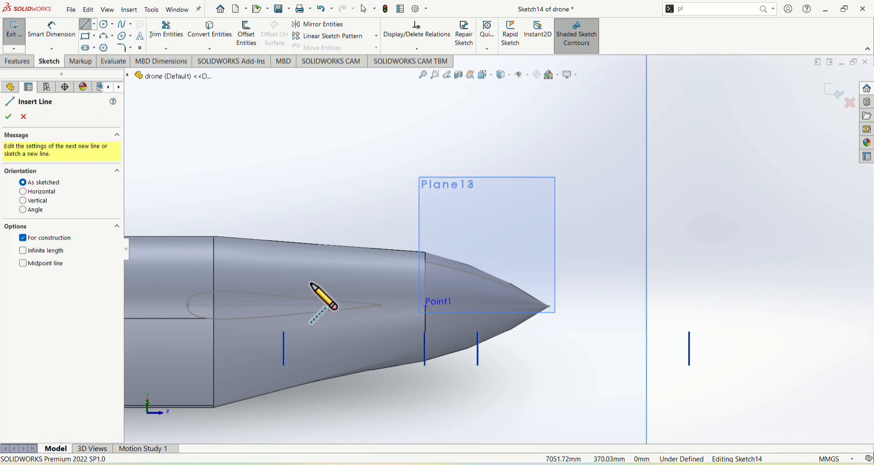
left_click(311, 284)
left_click(447, 283)
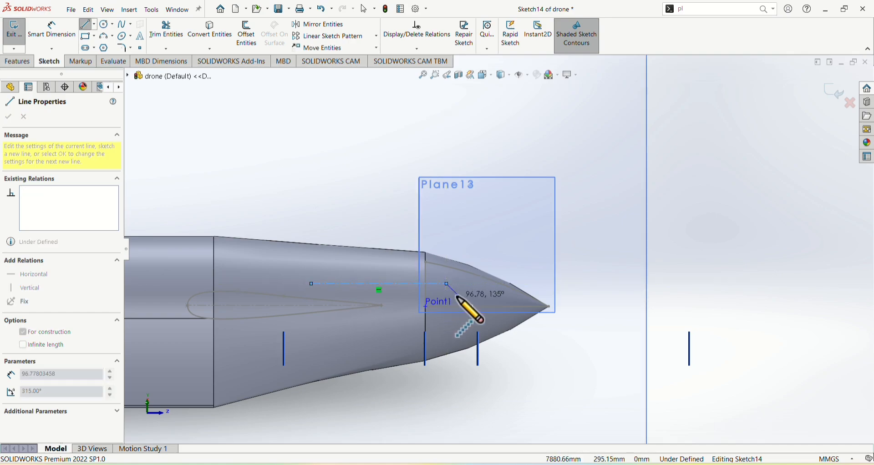
Dimension the horizontal distance between the nose tip and the construction line's nearer endpoint as 950 mm
key("Escape")
left_click(52, 28)
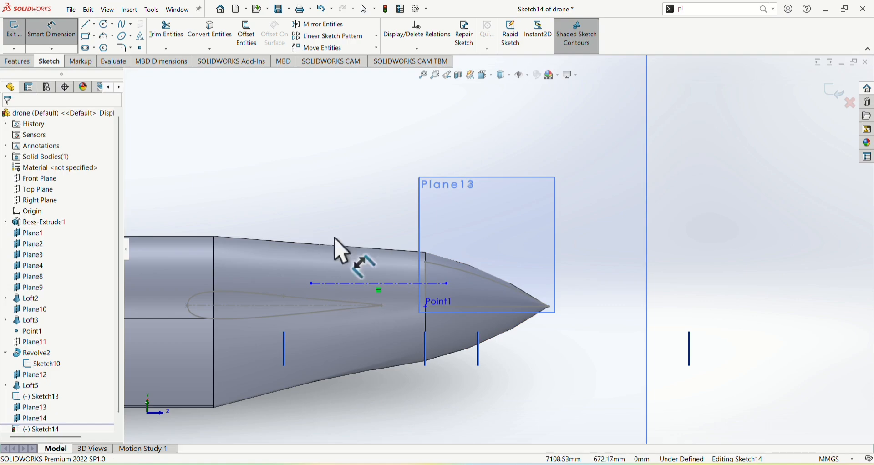
left_click(550, 306)
left_click(447, 284)
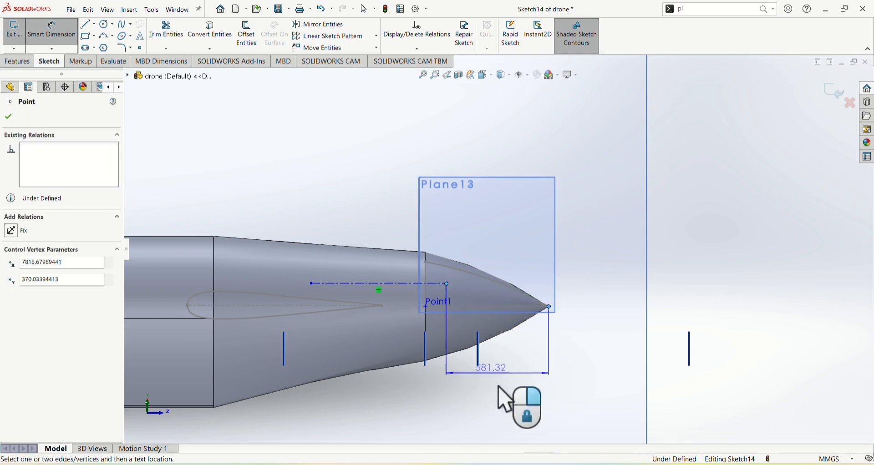
left_click(503, 387)
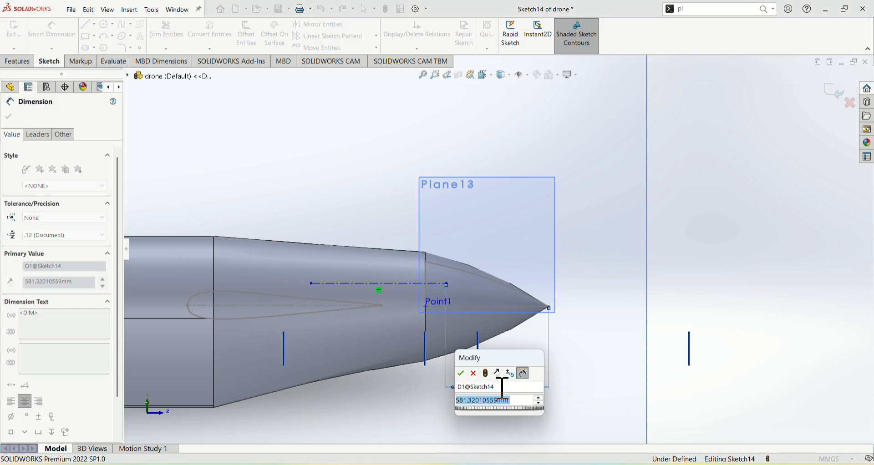
key("BackSpace")
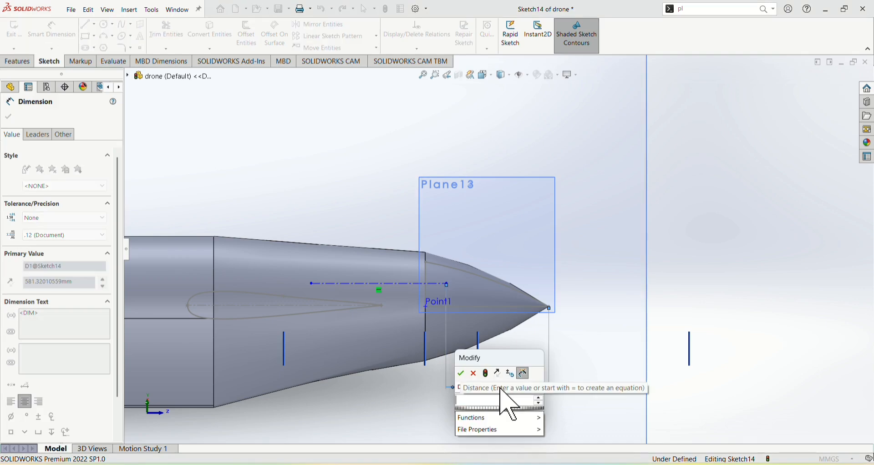
type("950")
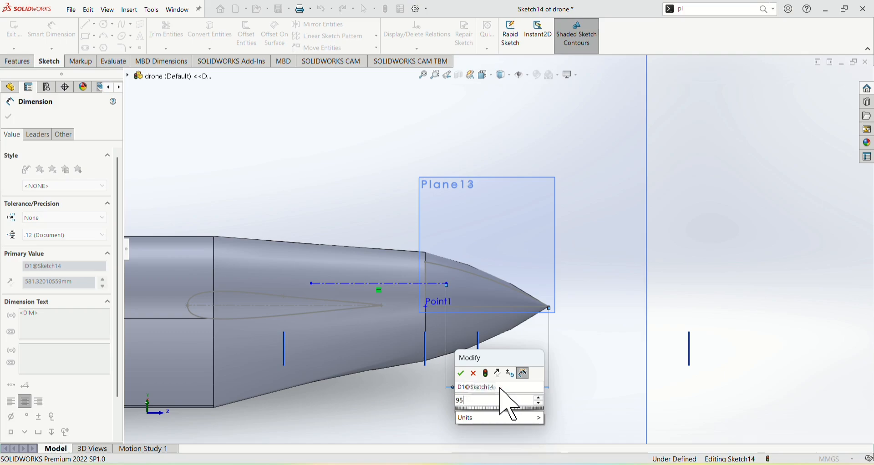
key("Return")
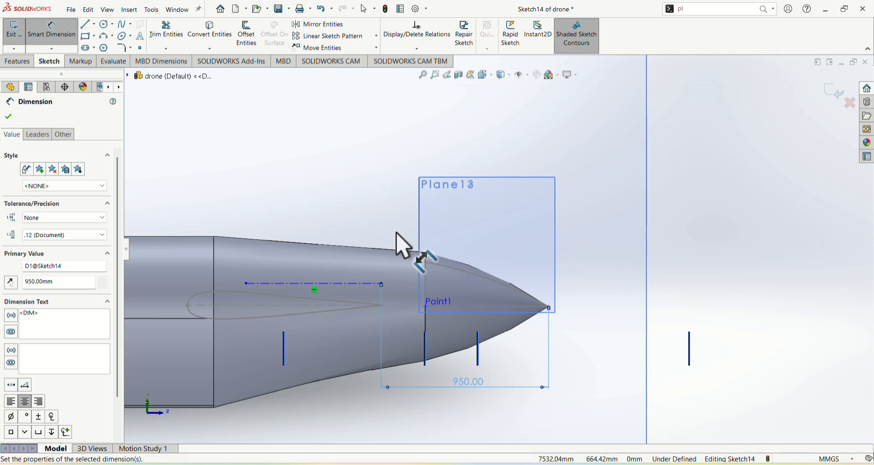
Dimension the horizontal construction line's length as 420 mm
left_click(330, 284)
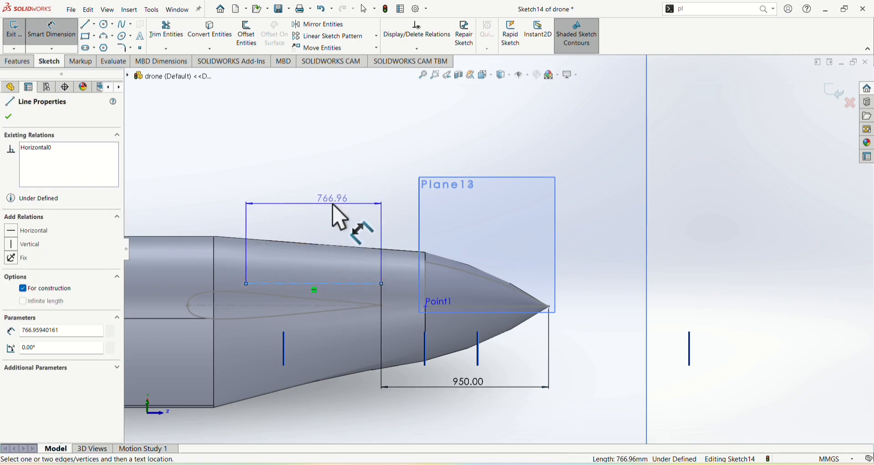
left_click(339, 218)
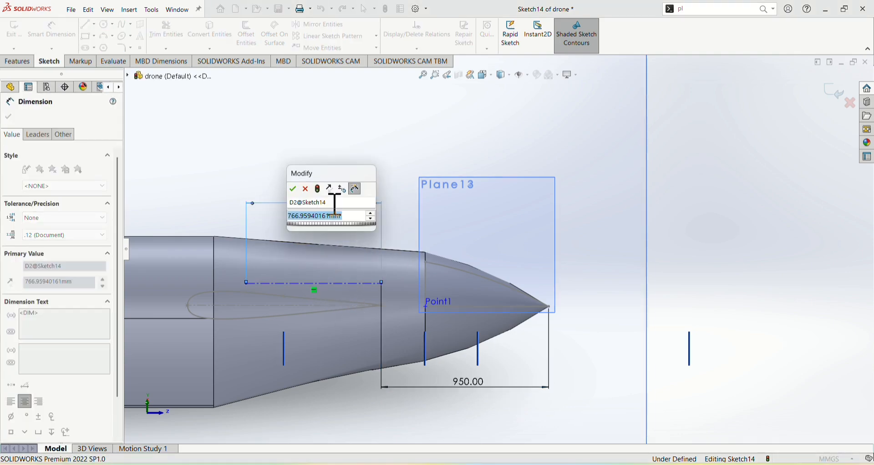
type("420")
key("Return")
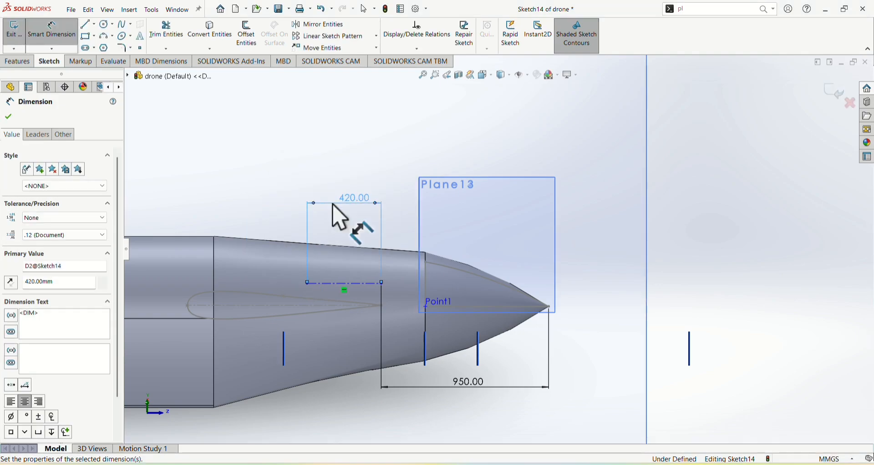
Dimension the construction line's vertical distance from the origin as 200 mm
left_click(335, 284)
scroll(331, 293, "up", 5)
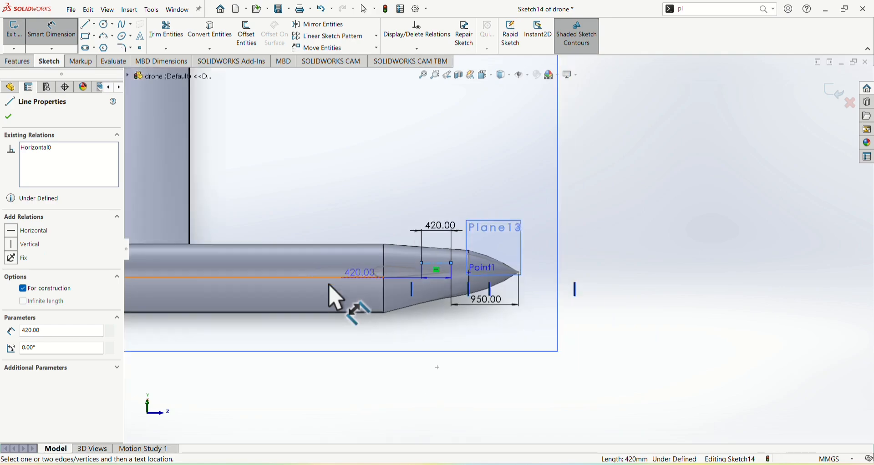
left_click(351, 260)
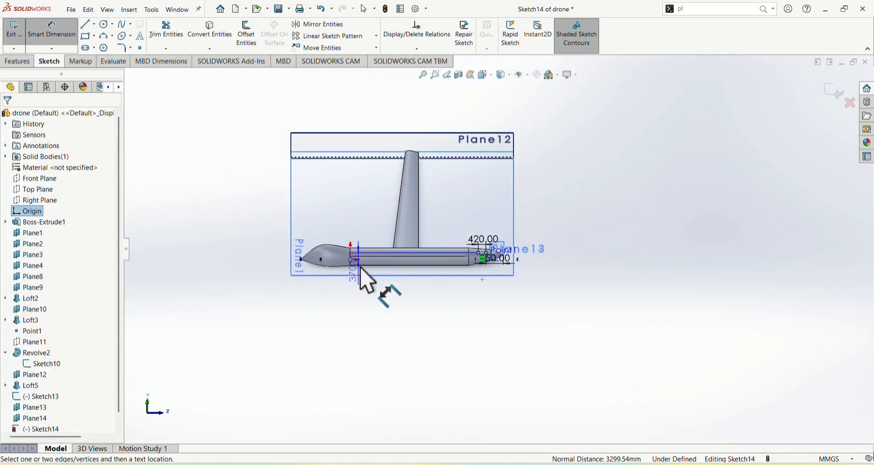
left_click(370, 270)
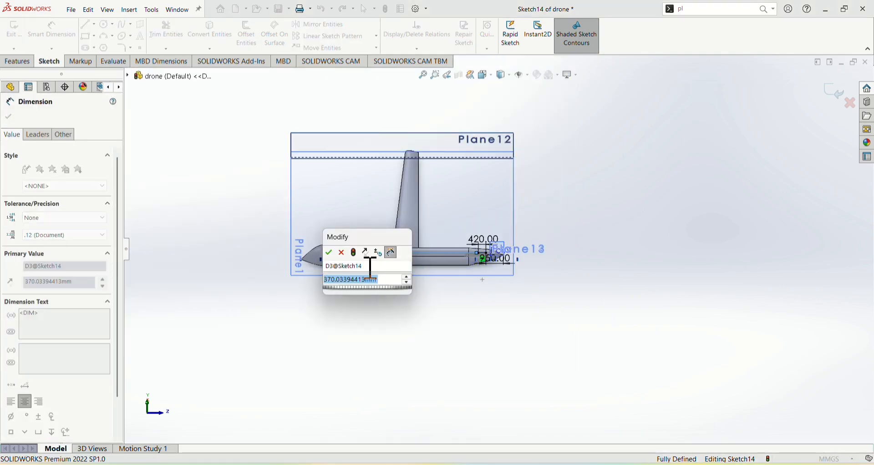
type("200")
key("Return")
Change the horizontal construction line's length to 549 mm
scroll(489, 263, "down", 5)
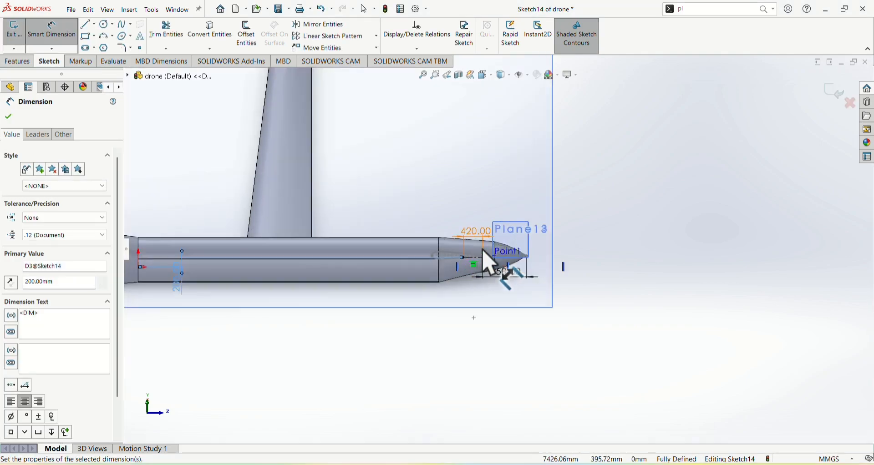
scroll(489, 263, "down", 4)
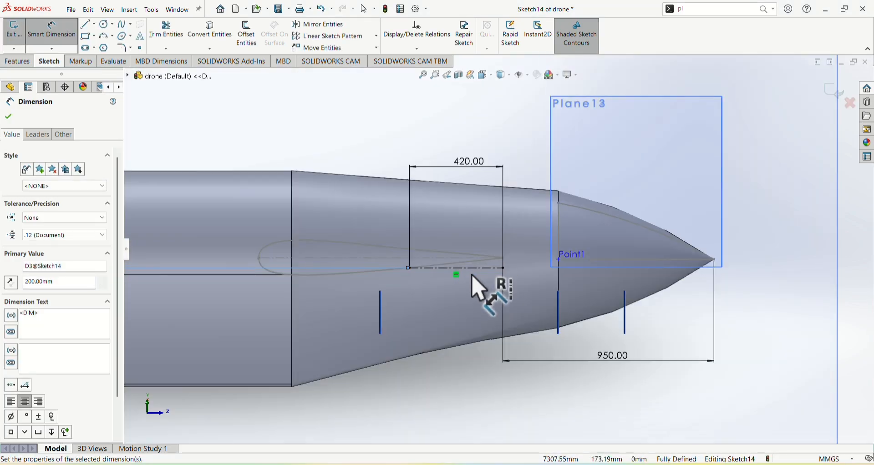
double_click(463, 166)
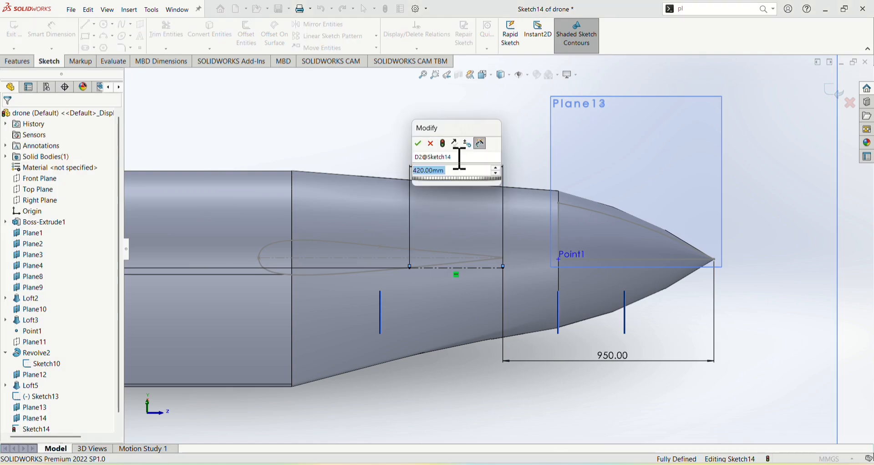
type("549")
key("Return")
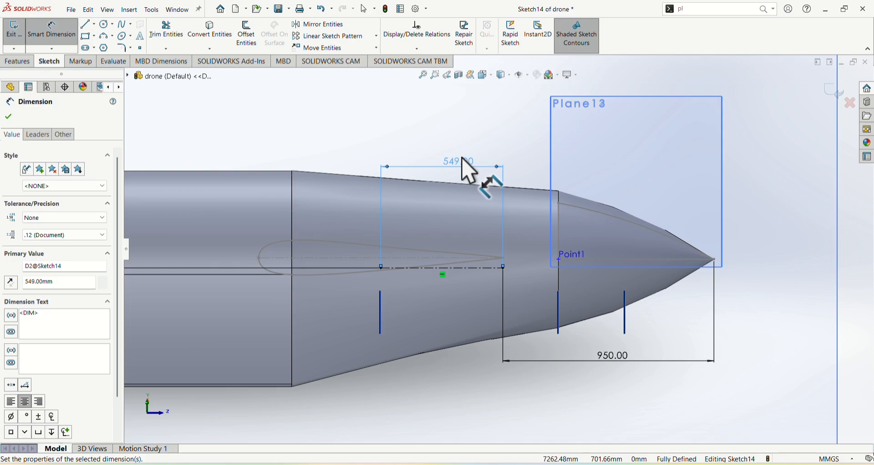
Draw a vertical construction line about 15 mm long upward from the horizontal construction line's nose-side endpoint
scroll(542, 287, "down", 5)
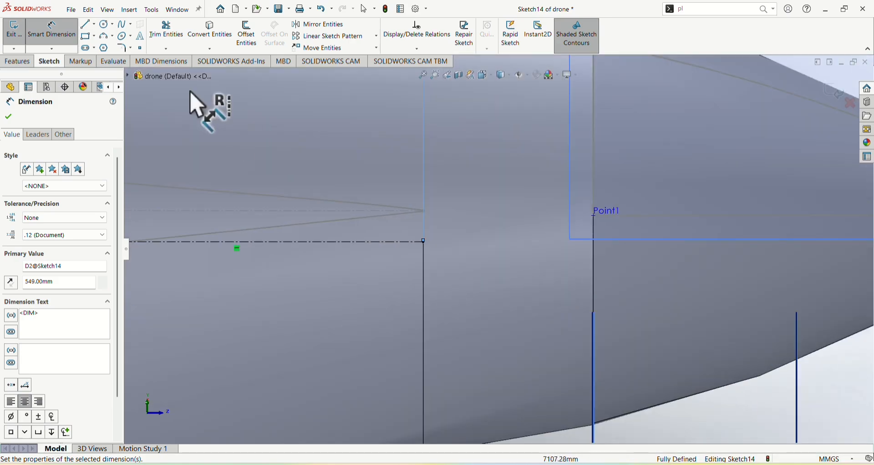
left_click(95, 24)
left_click(112, 47)
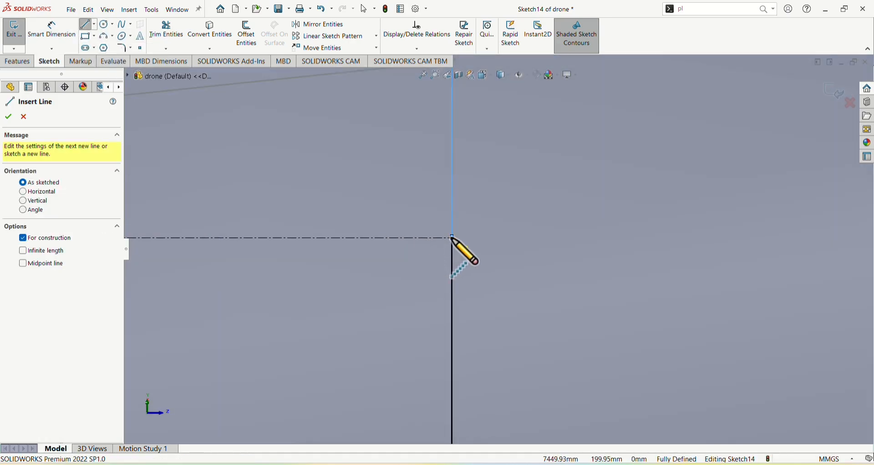
left_click(451, 237)
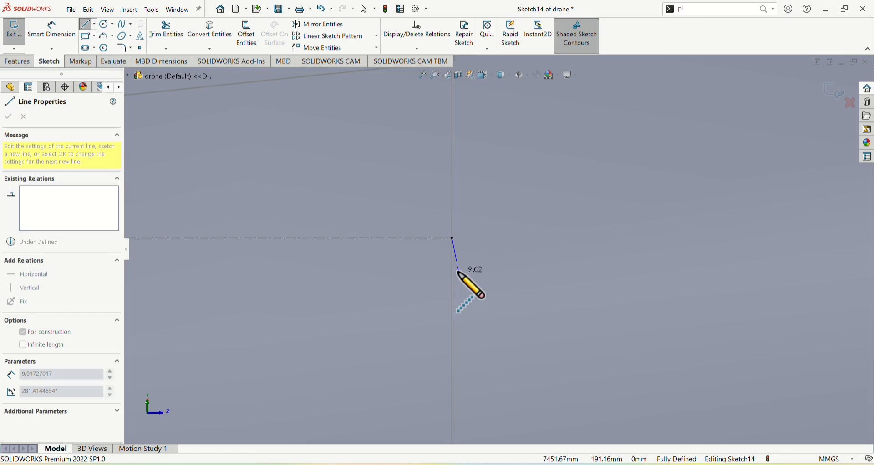
left_click(453, 180)
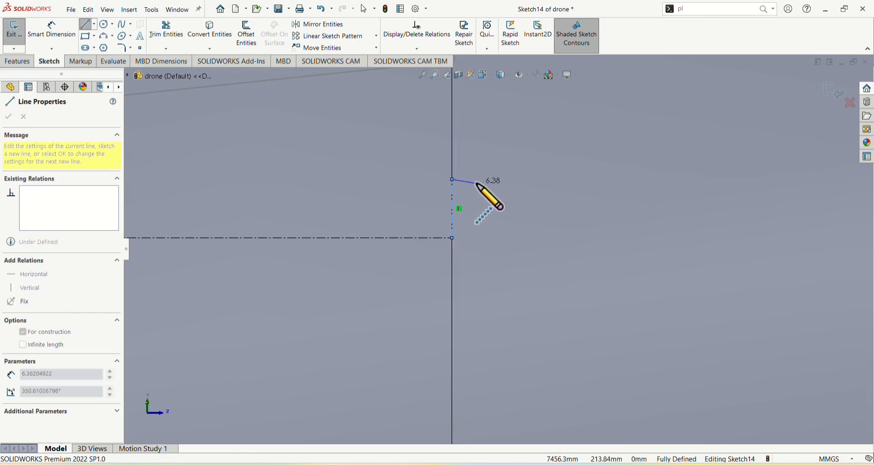
key("Escape")
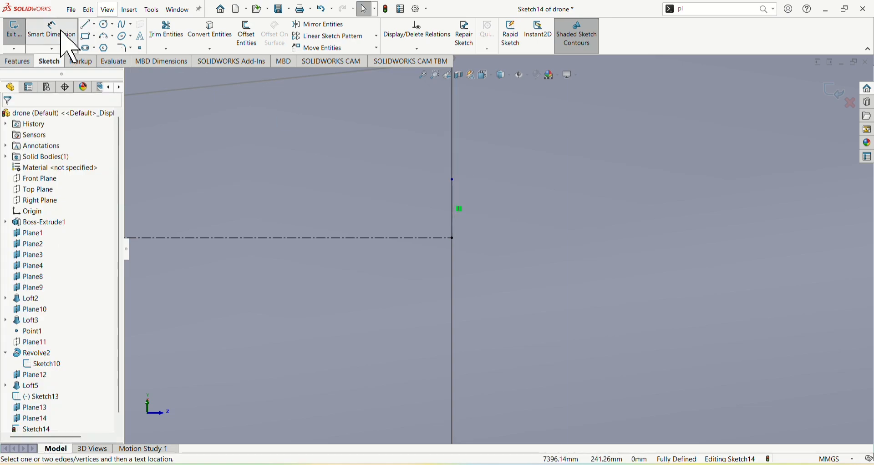
Dimension the upward vertical construction line's length as half of 0.90 mm, 0.45 mm
left_click(52, 29)
left_click(453, 214)
left_click(482, 230)
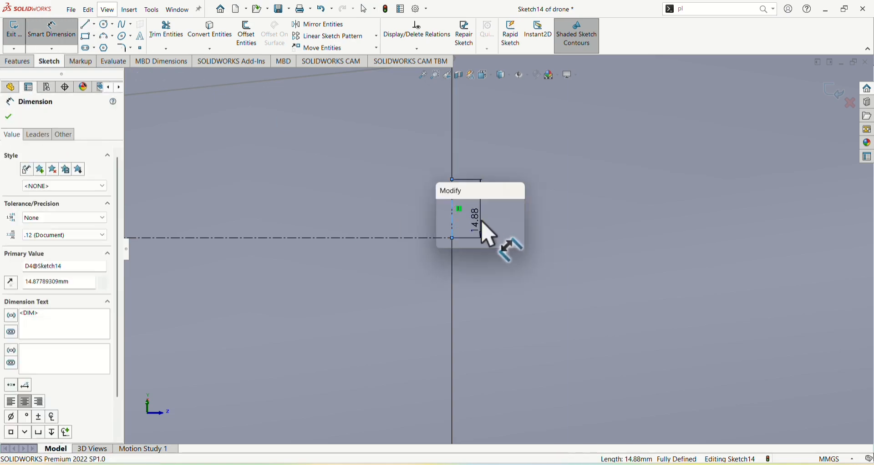
type("0.45")
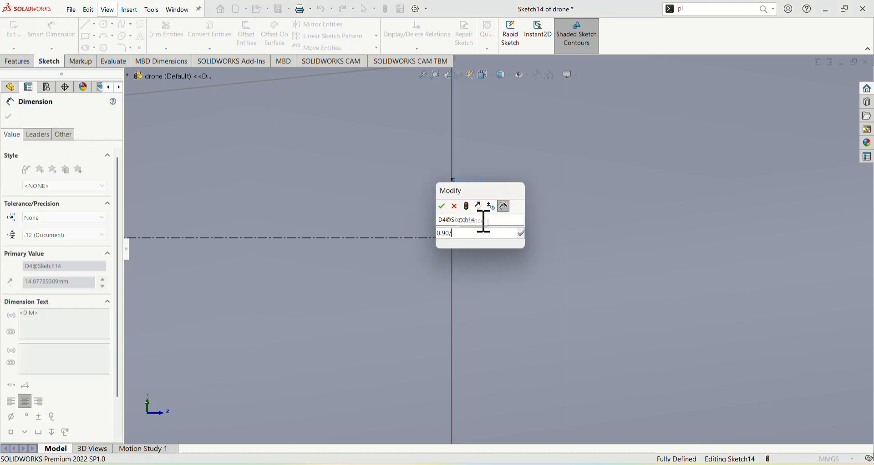
key("Return")
Draw a second vertical construction line about 0.94 mm long downward from the same endpoint of the horizontal construction line
scroll(453, 239, "down", 6)
scroll(444, 220, "down", 4)
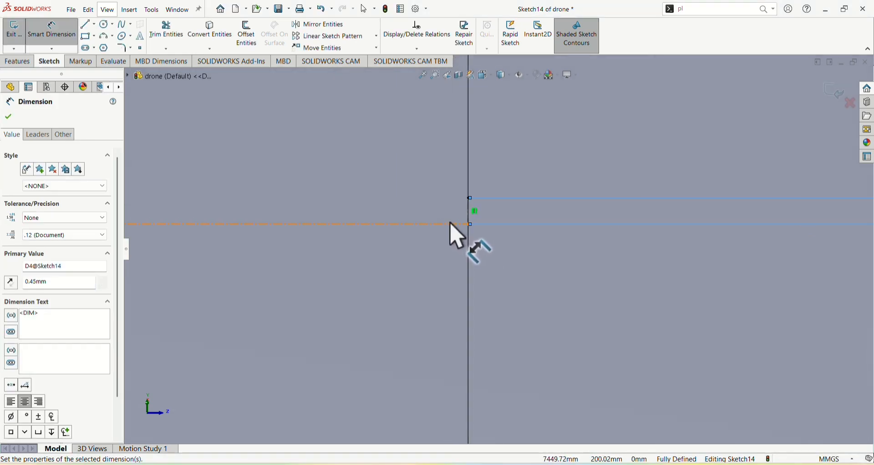
left_click(106, 47)
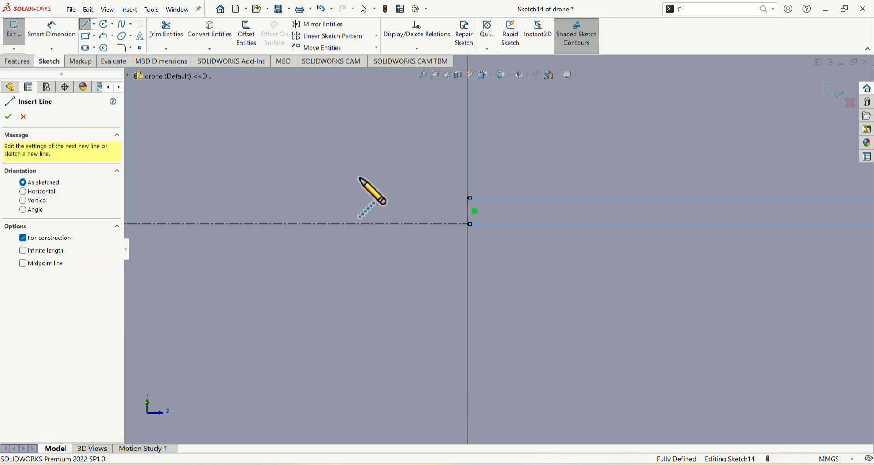
left_click(469, 224)
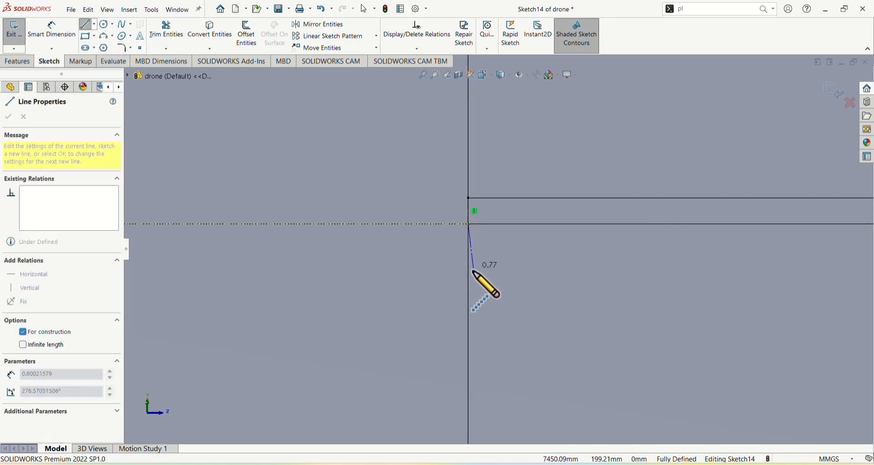
left_click(469, 278)
key("Escape")
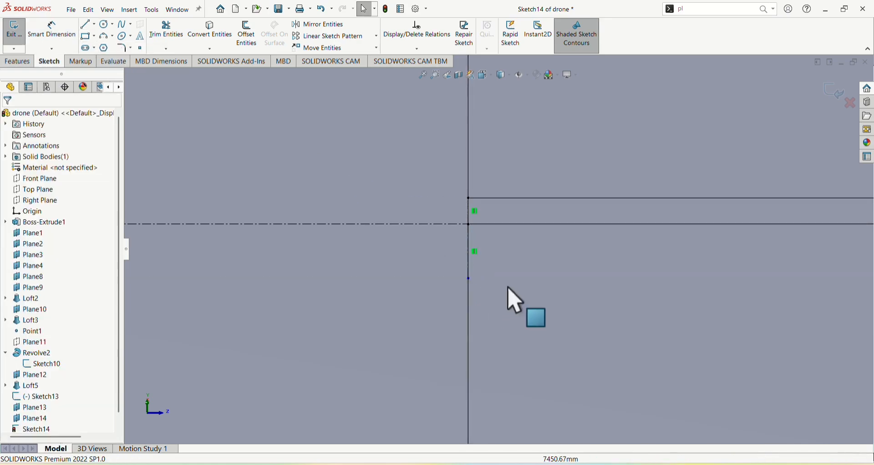
Dimension the downward vertical construction line's length as 0.9/2, giving 0.45 mm
left_click(48, 32)
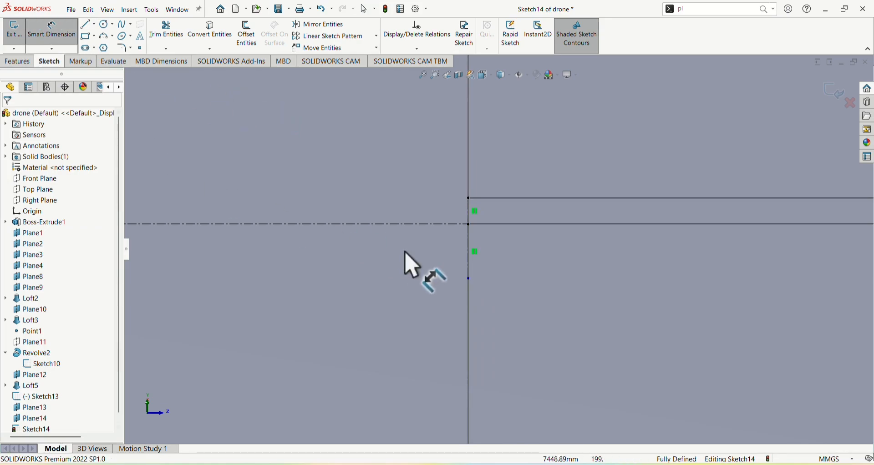
left_click(469, 276)
left_click(503, 286)
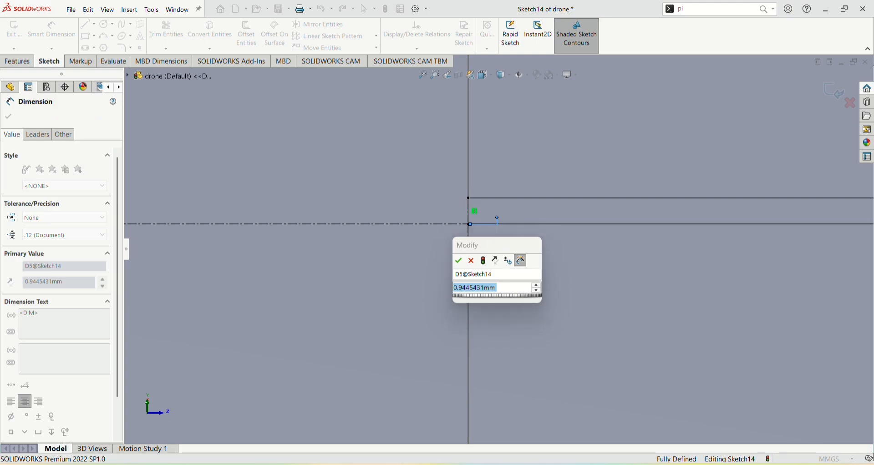
type("0.9/")
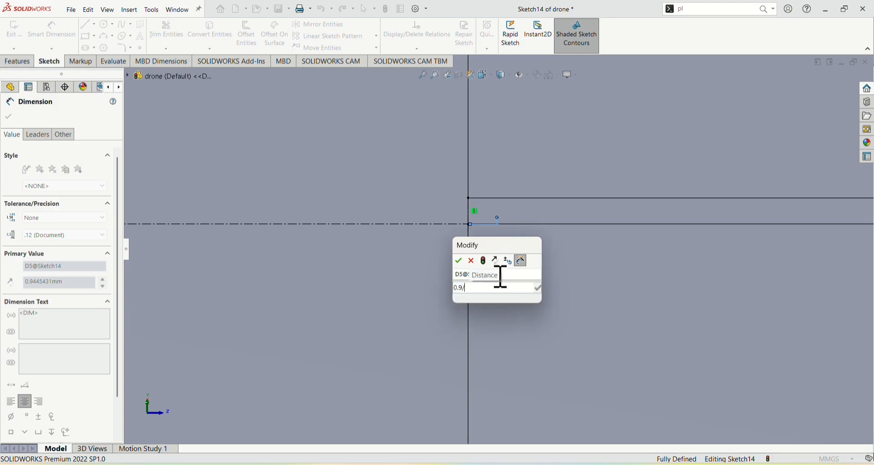
type("2")
key("Return")
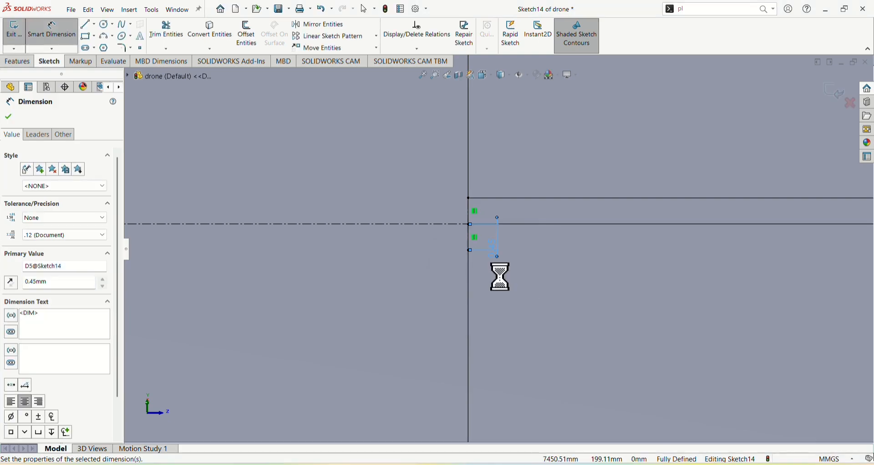
left_click(105, 36)
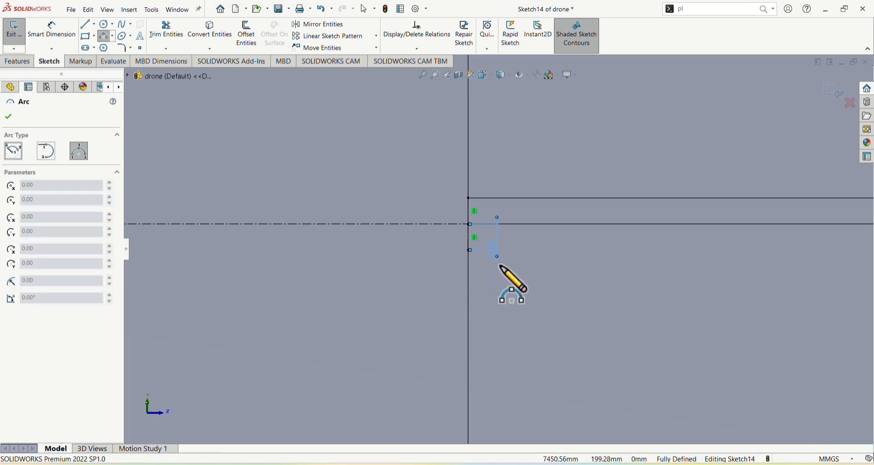
left_click(470, 250)
key("Escape")
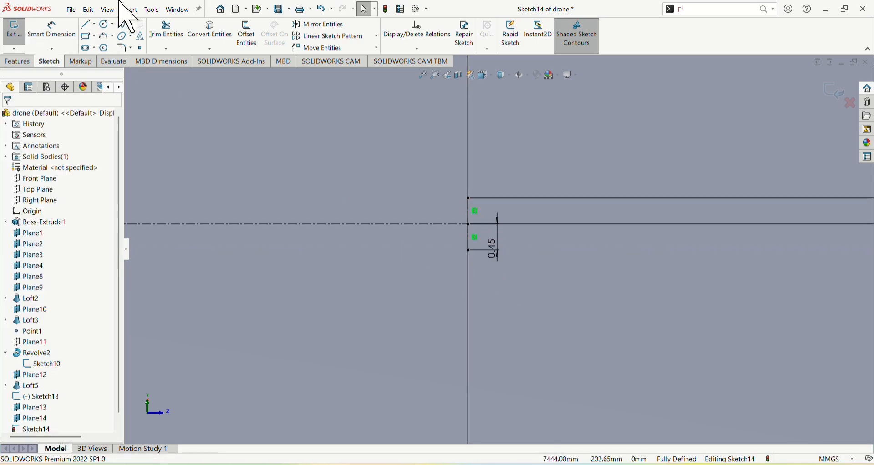
Draw a three-point arc of about 0.45 mm radius joining the outer ends of both vertical lines, bulging toward the nose
left_click(106, 36)
left_click(470, 199)
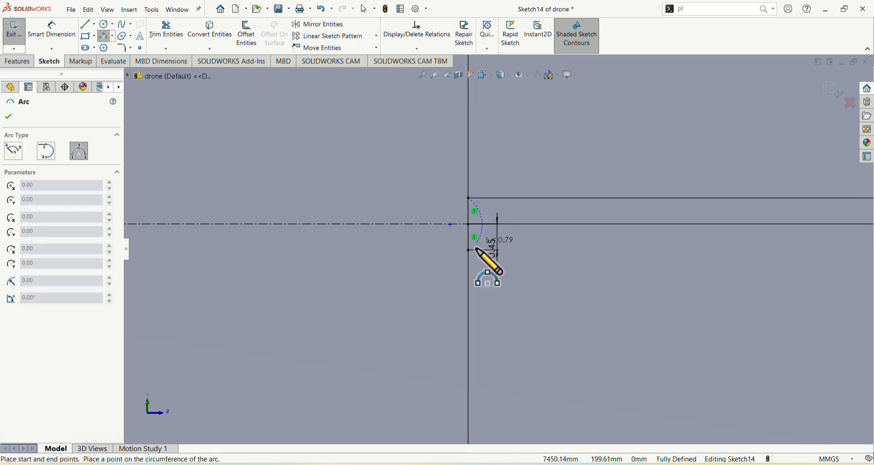
left_click(470, 250)
left_click(493, 230)
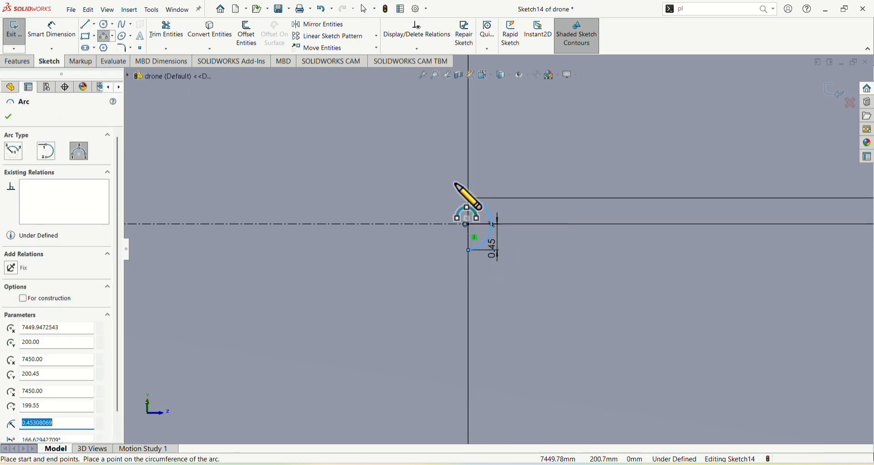
Draw a two-point spline from the arc's upper end to the far end of the horizontal construction line
scroll(409, 165, "up", 2)
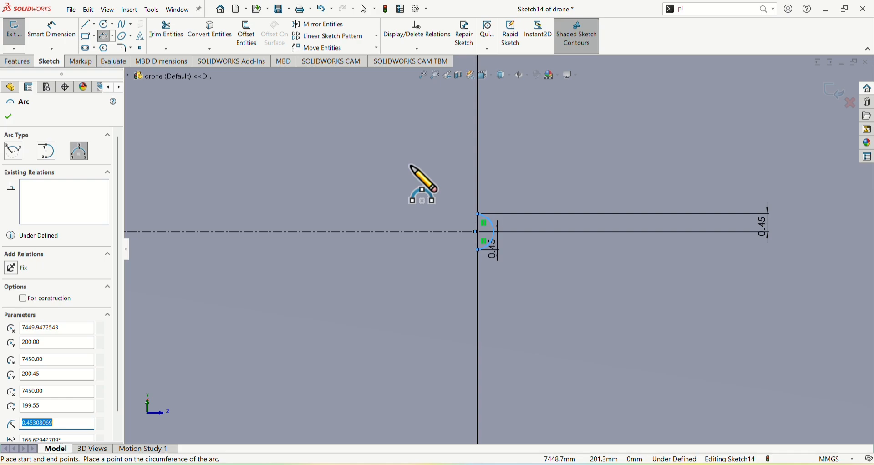
scroll(411, 167, "up", 8)
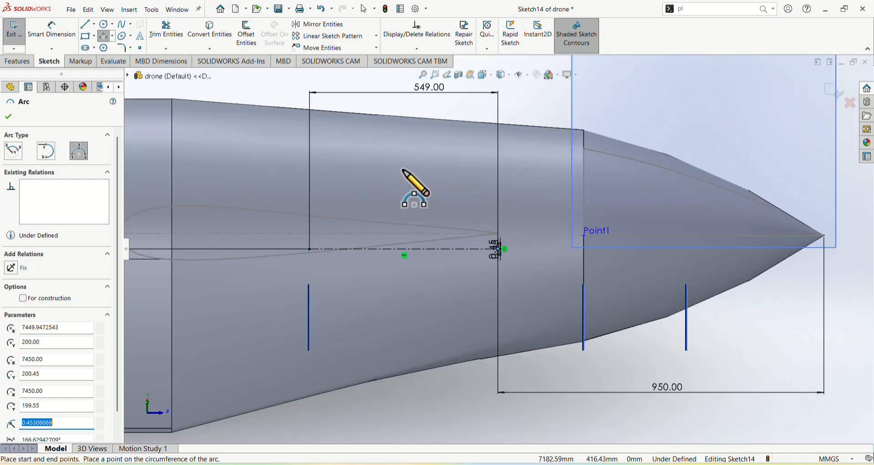
left_click(123, 24)
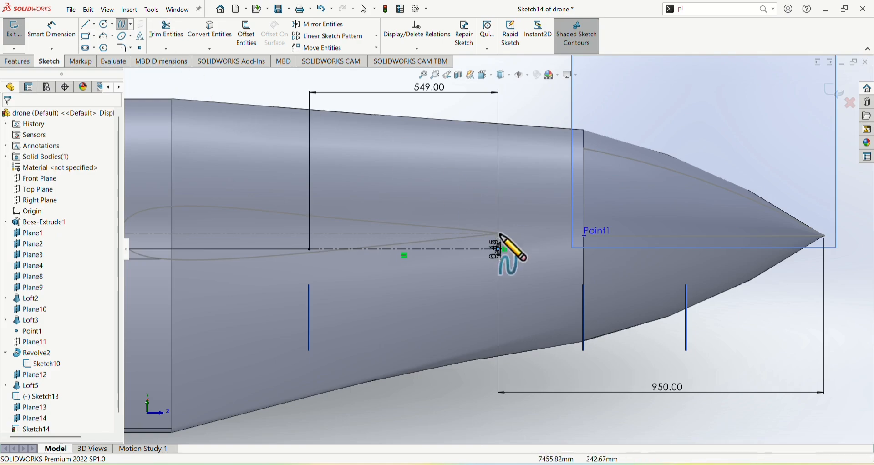
scroll(505, 254, "down", 5)
scroll(561, 274, "down", 8)
scroll(375, 214, "down", 8)
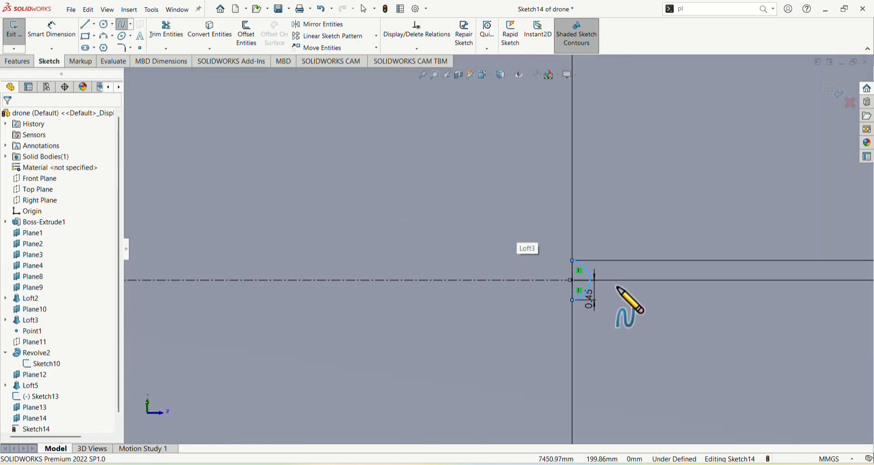
left_click(572, 261)
scroll(610, 254, "up", 6)
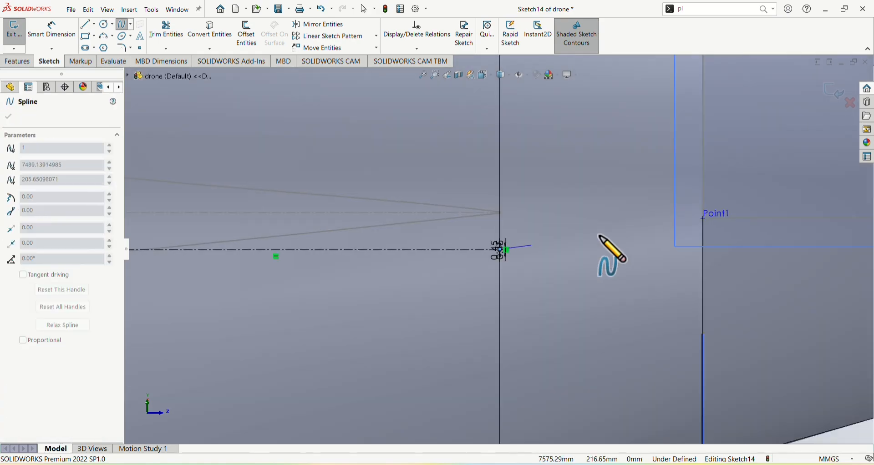
scroll(496, 251, "down", 5)
scroll(526, 249, "down", 4)
scroll(805, 293, "down", 5)
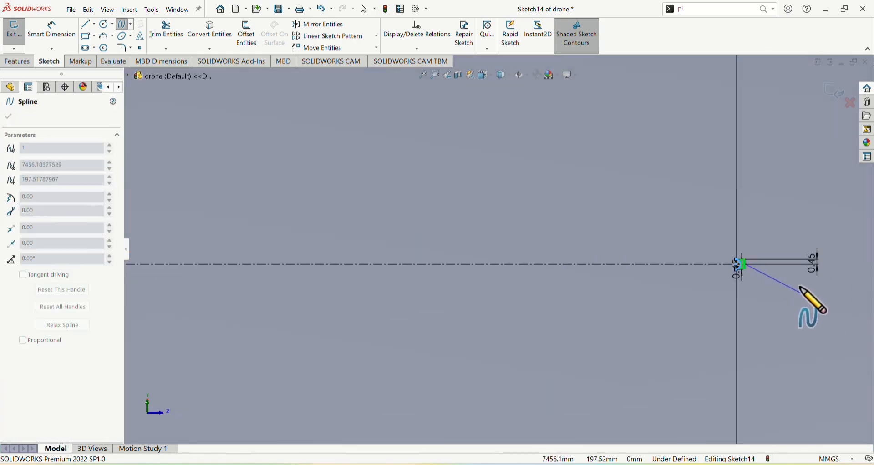
scroll(683, 257, "down", 5)
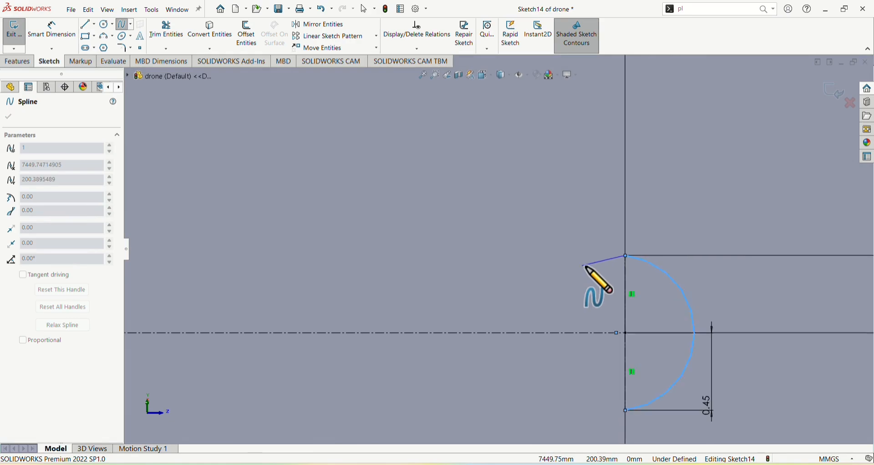
scroll(587, 267, "up", 10)
scroll(587, 268, "up", 8)
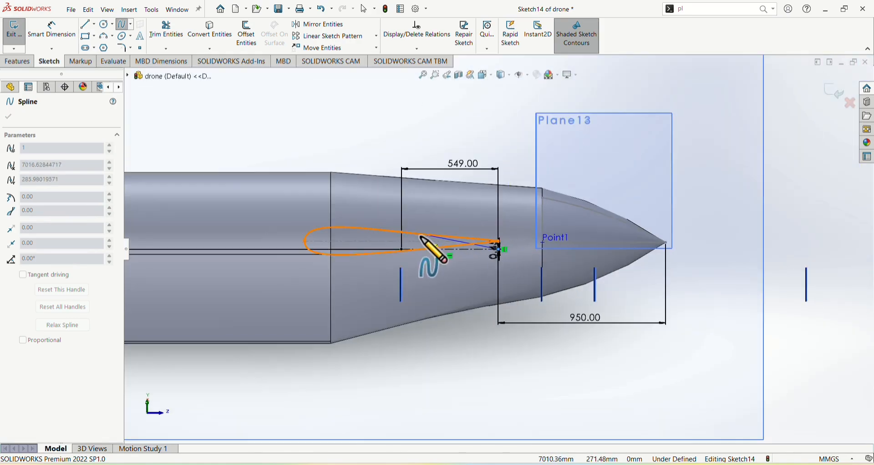
scroll(437, 241, "down", 5)
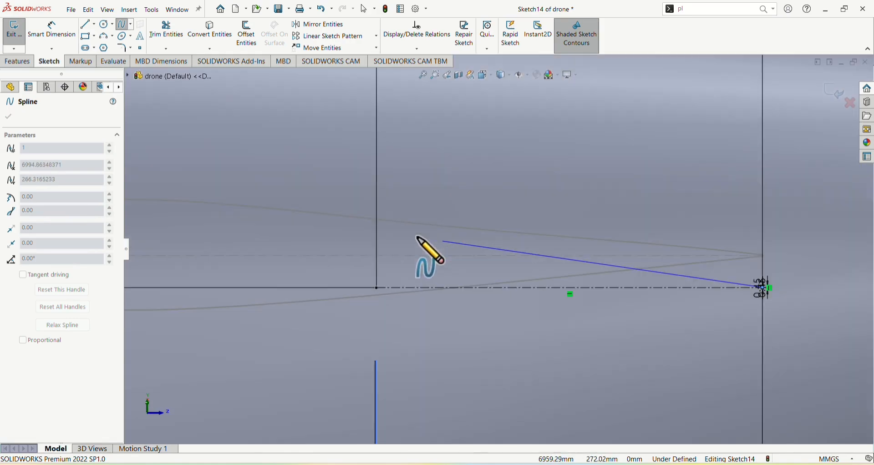
left_click(377, 288)
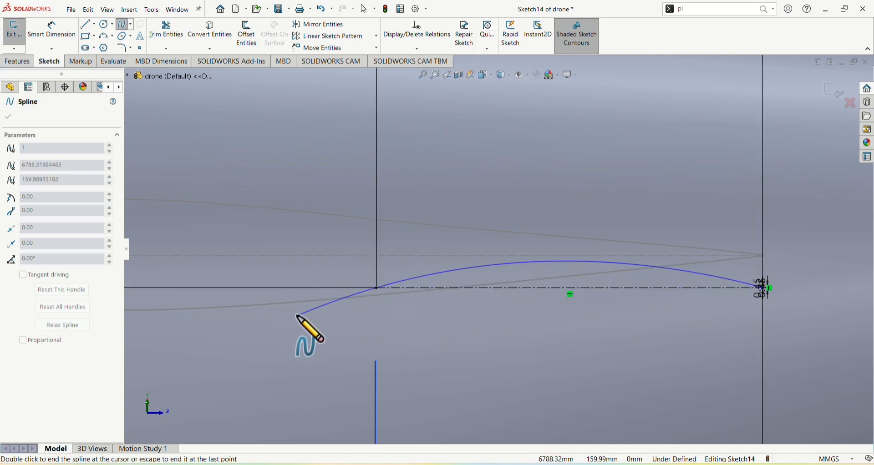
key("Escape")
Bow the spline upward using its end handles and make the handle at the rounded end vertical
left_click(534, 289)
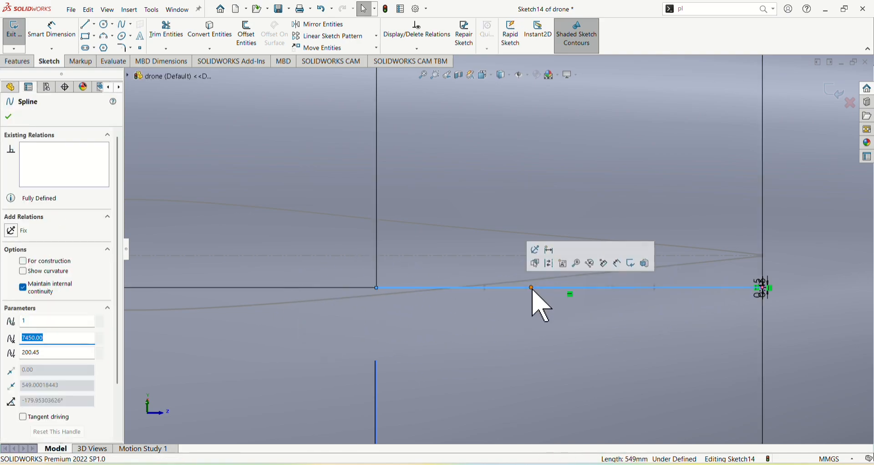
left_click_drag(533, 290, 357, 185)
left_click_drag(363, 212, 362, 214)
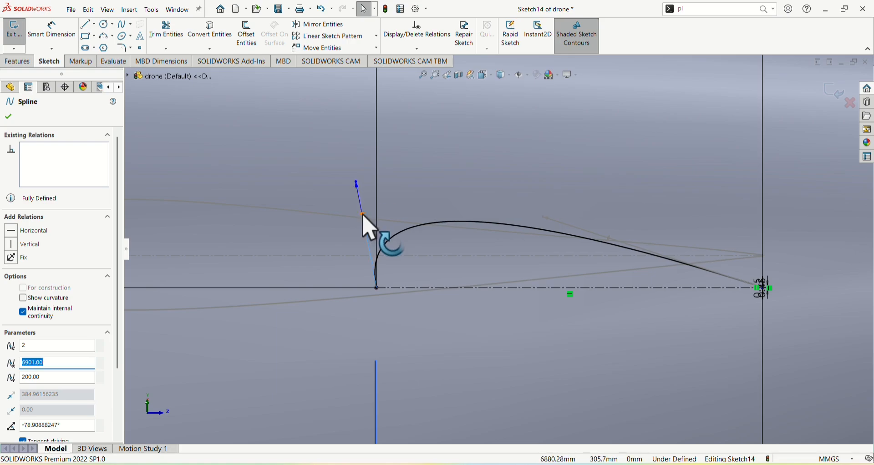
left_click(12, 249)
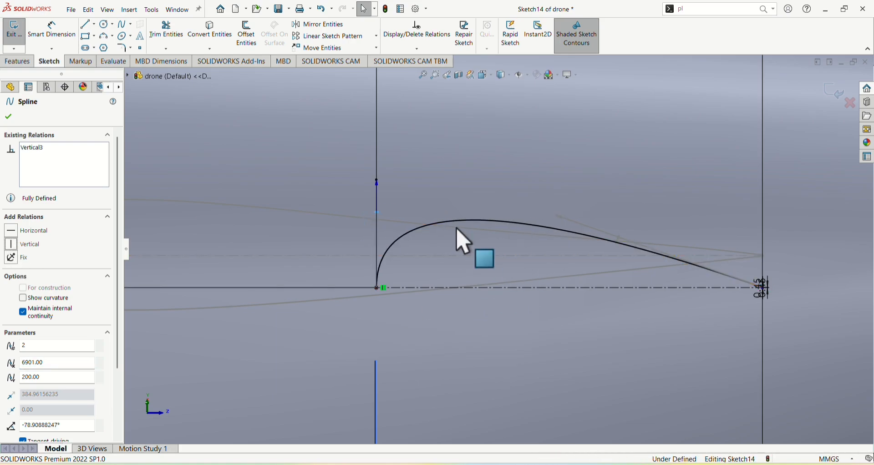
Mirror the spline about the horizontal construction line, keeping the original as a copy
left_click(318, 24)
left_click(512, 223)
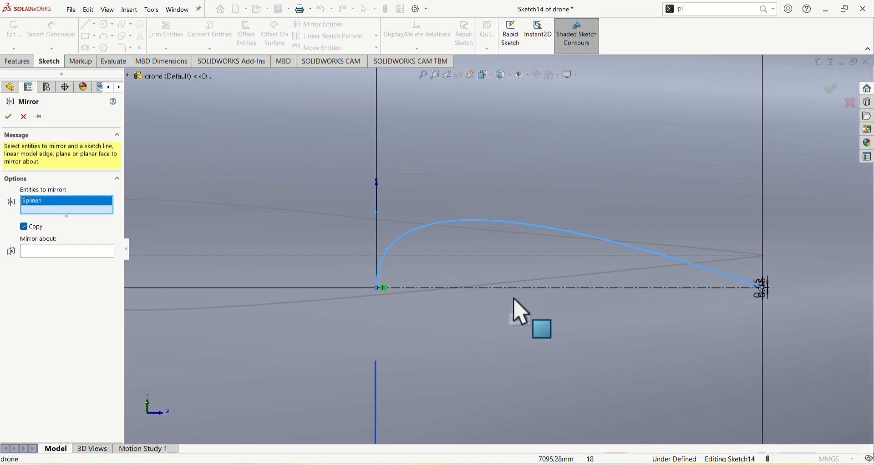
left_click(111, 257)
left_click(513, 288)
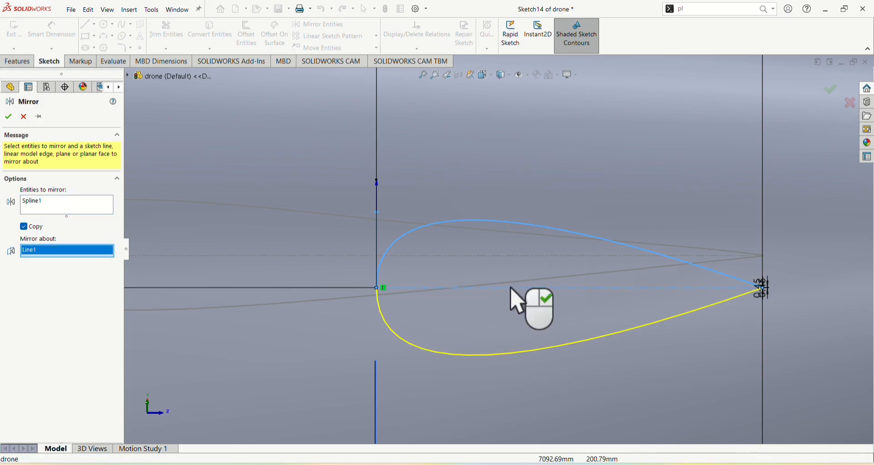
left_click(8, 117)
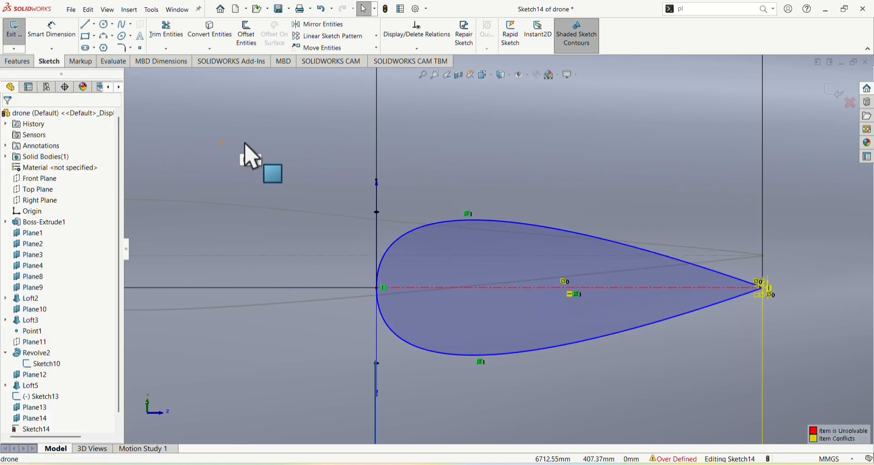
Delete the conflicting 0.45 mm dimension of the upper vertical construction line at the airfoil's pointed end
scroll(790, 306, "down", 5)
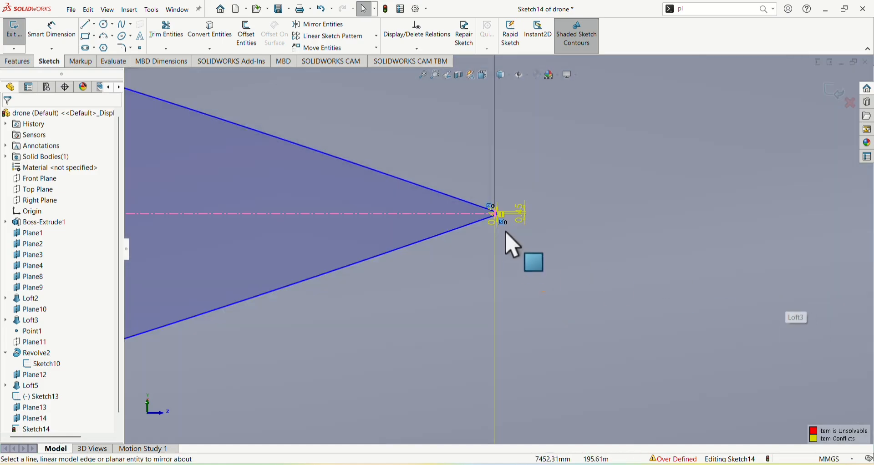
left_click(521, 214)
key("Delete")
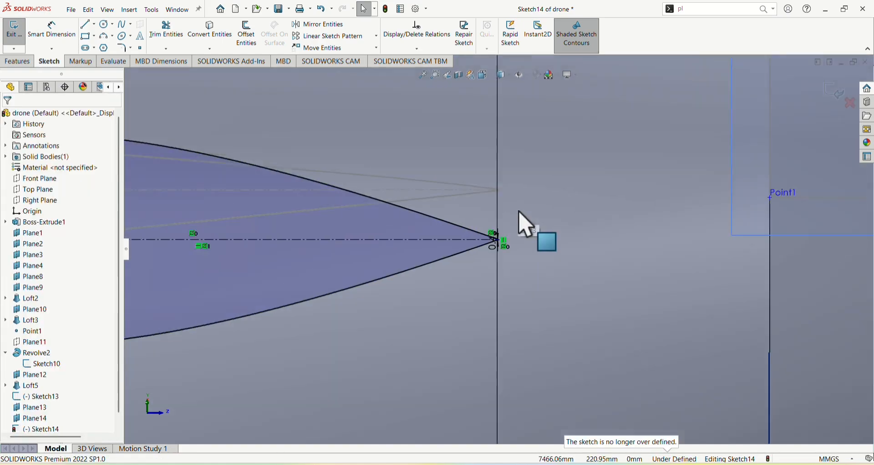
scroll(527, 225, "up", 5)
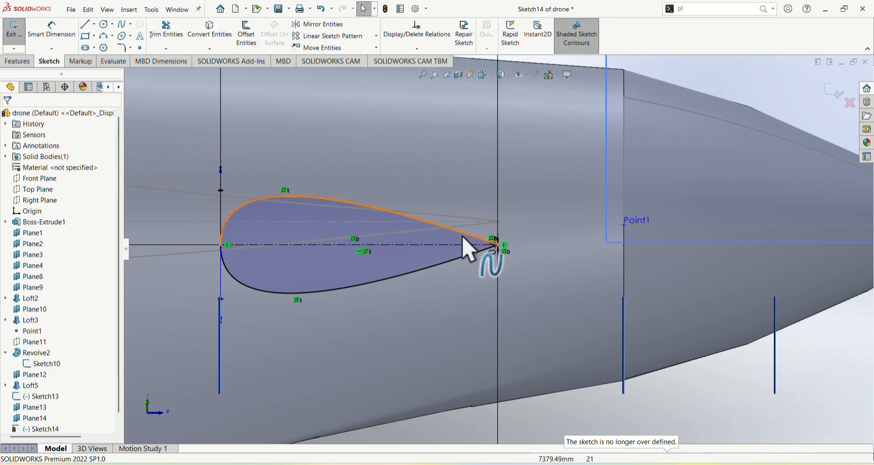
Slim the airfoil by turning the lower spline's pointed-end tangent to about -169.95°, and exit the sketch
left_click(358, 291)
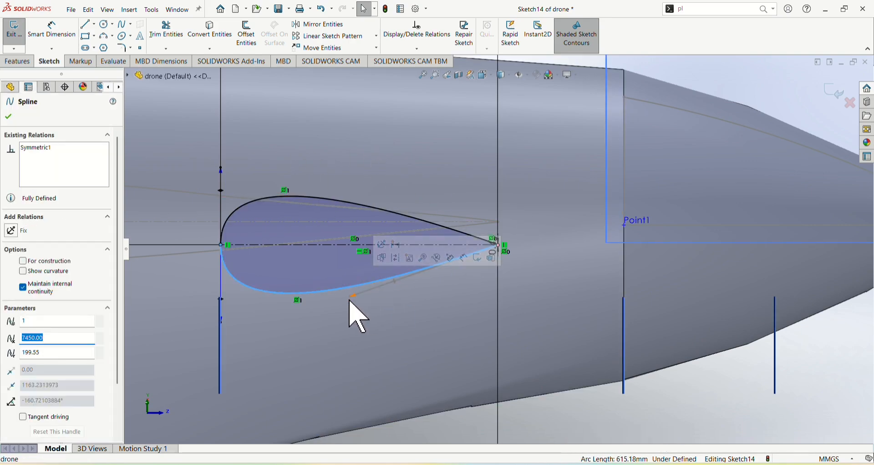
left_click_drag(349, 299, 336, 273)
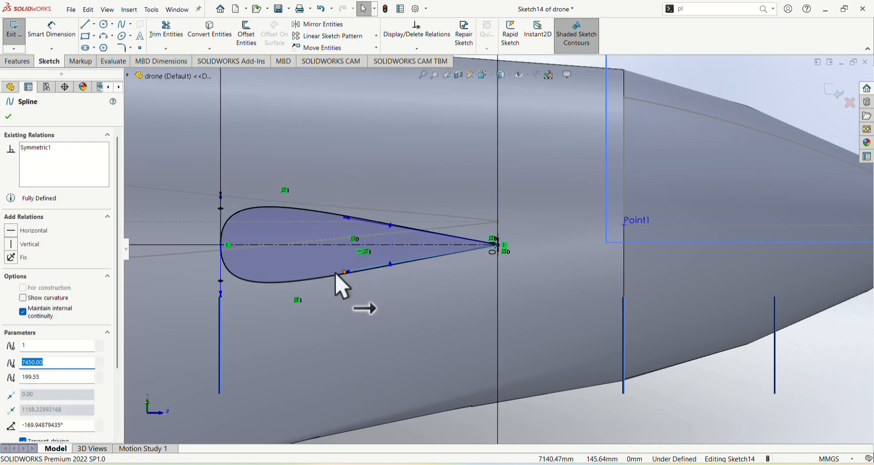
left_click(13, 31)
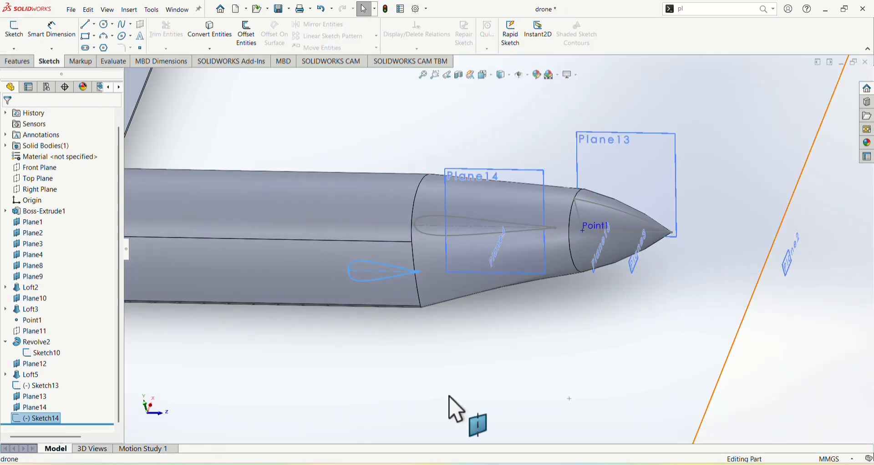
Create a lofted boss between the airfoil profiles Sketch13 and Sketch14, with merged result, and view the whole drone
left_click(456, 410)
middle_click_drag(429, 352, 407, 350)
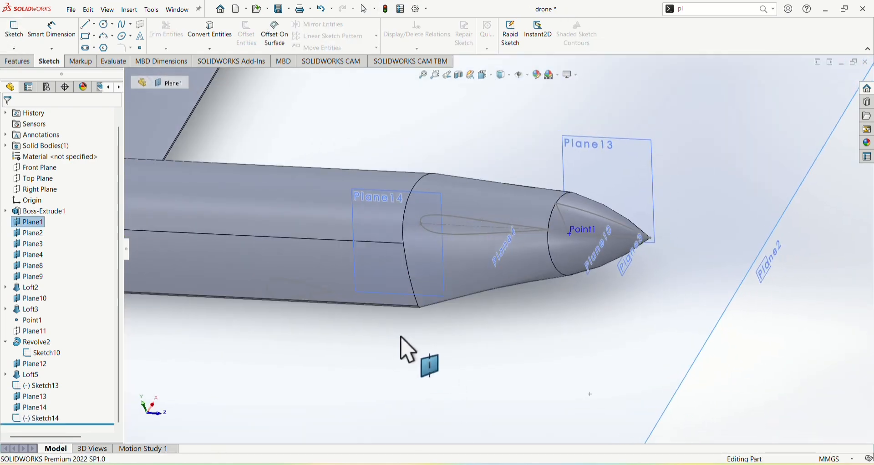
left_click(21, 62)
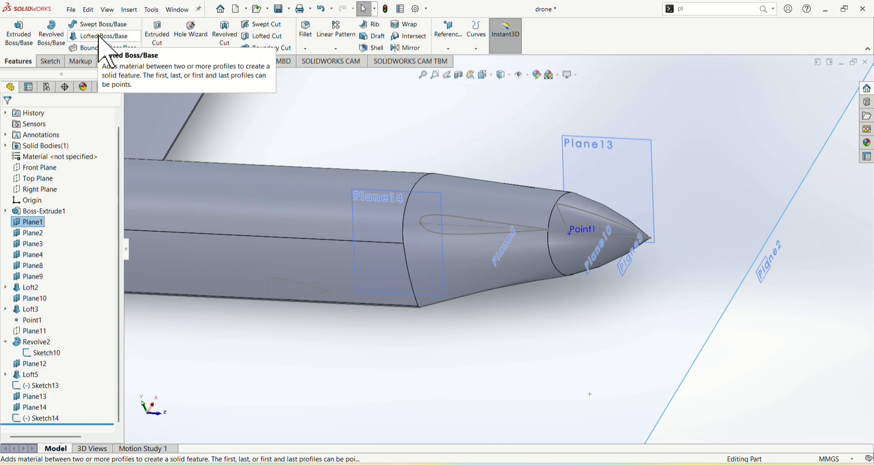
left_click(115, 36)
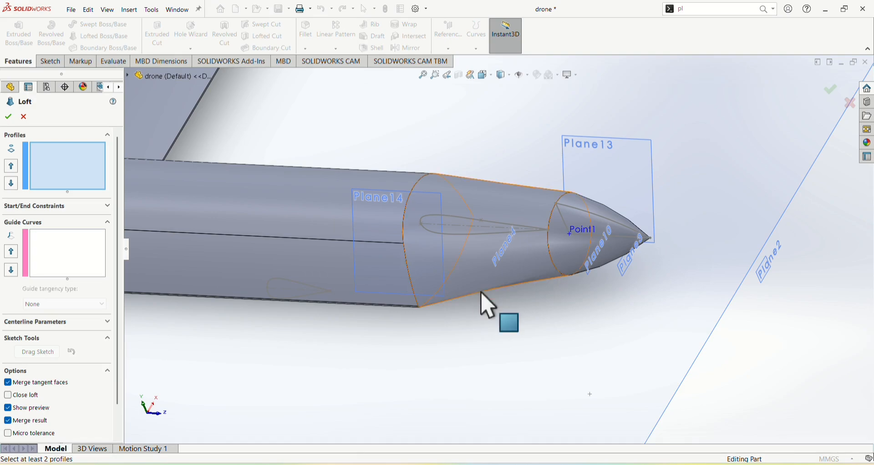
left_click(470, 249)
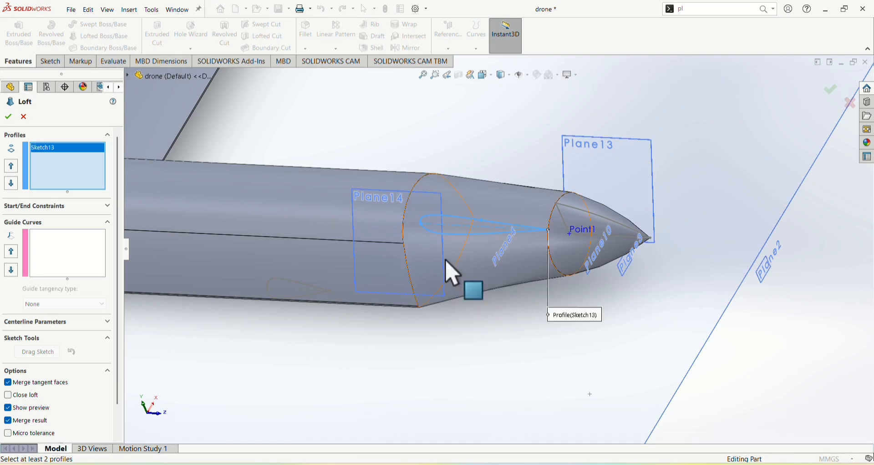
left_click(303, 296)
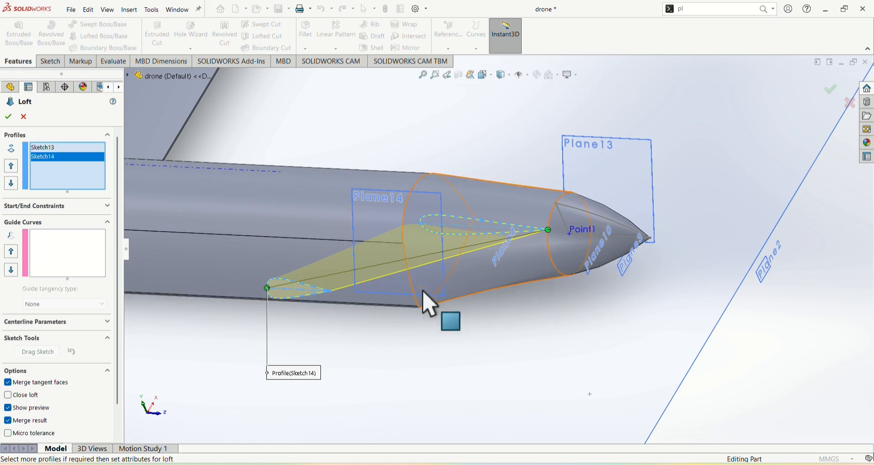
key("f")
middle_click_drag(533, 251, 499, 336)
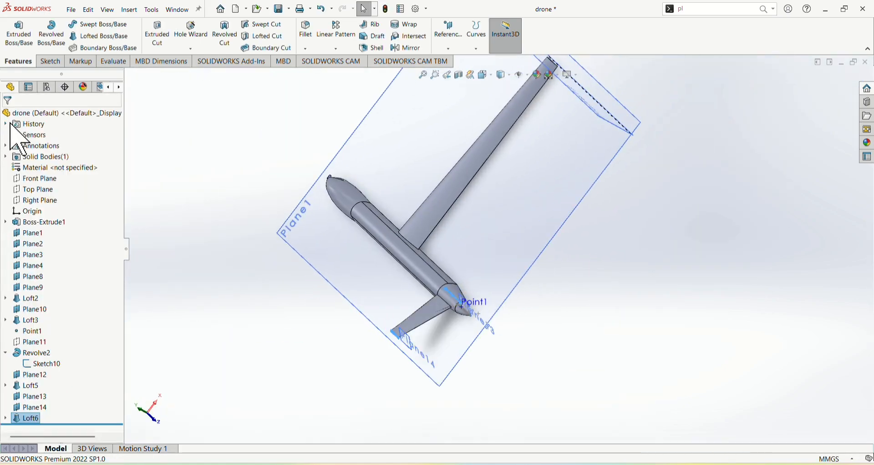
middle_click_drag(378, 263, 456, 171)
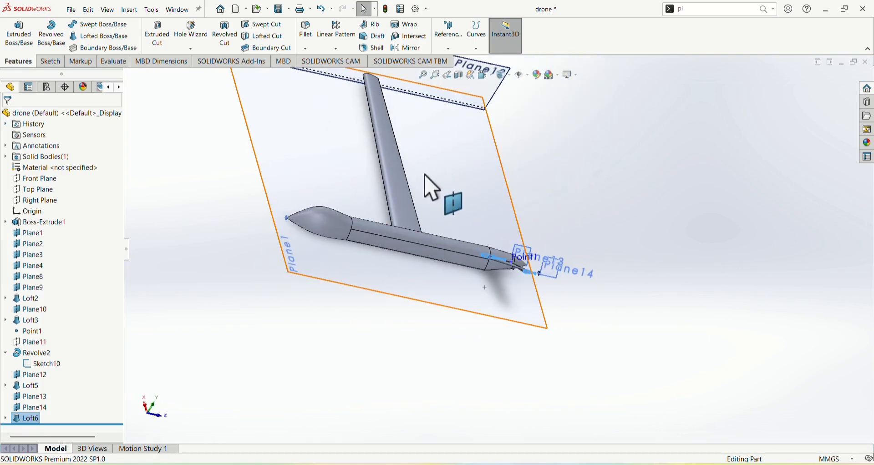